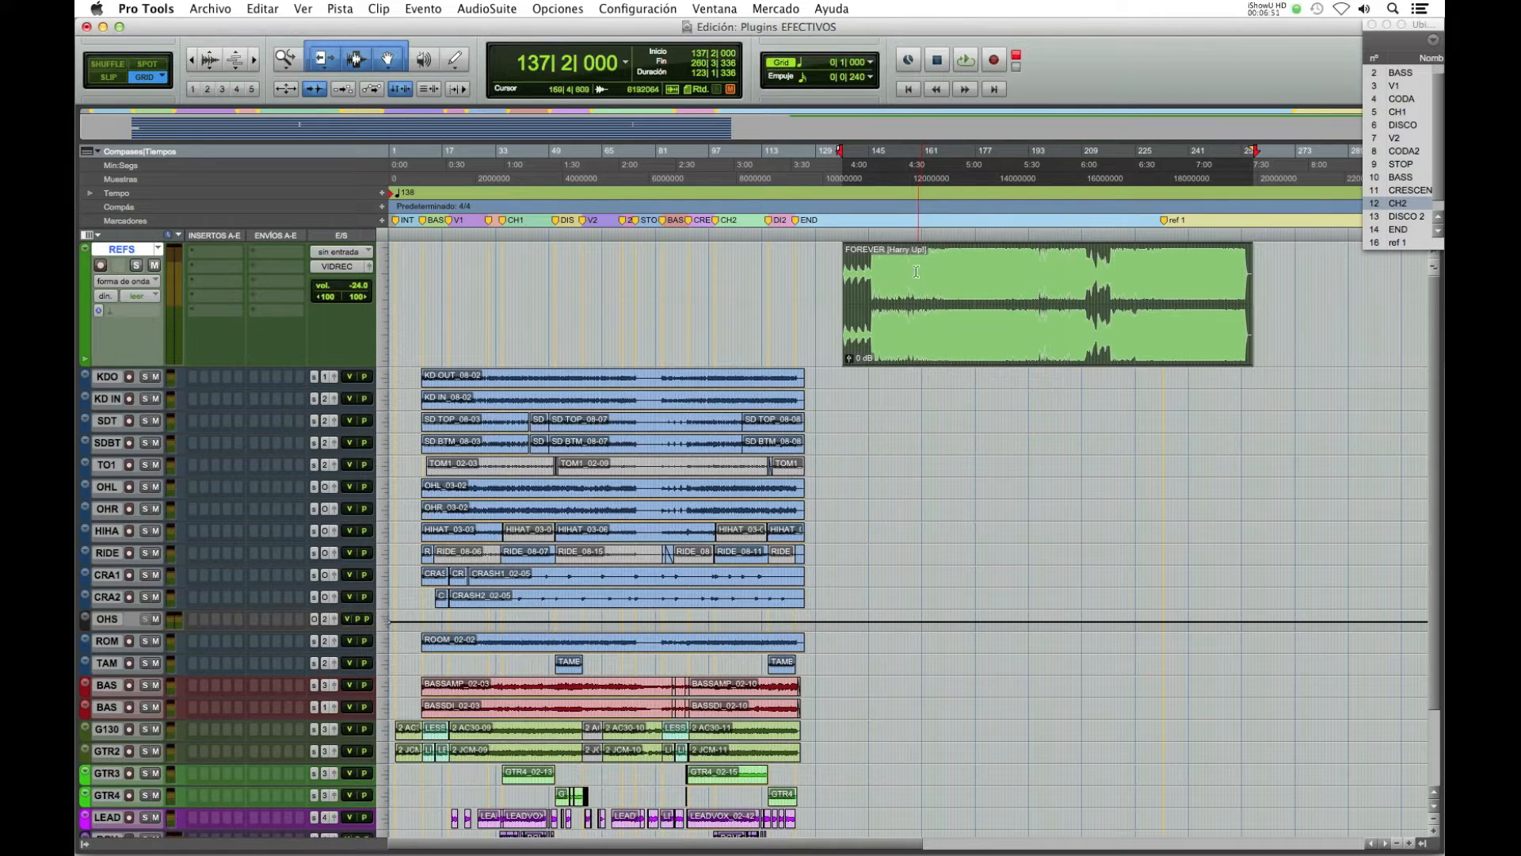
Examine the FOREVER reference clip on the REFS track and where it sits relative to the song's tracks and CH2 section.
click(949, 297)
click(1327, 292)
click(1410, 291)
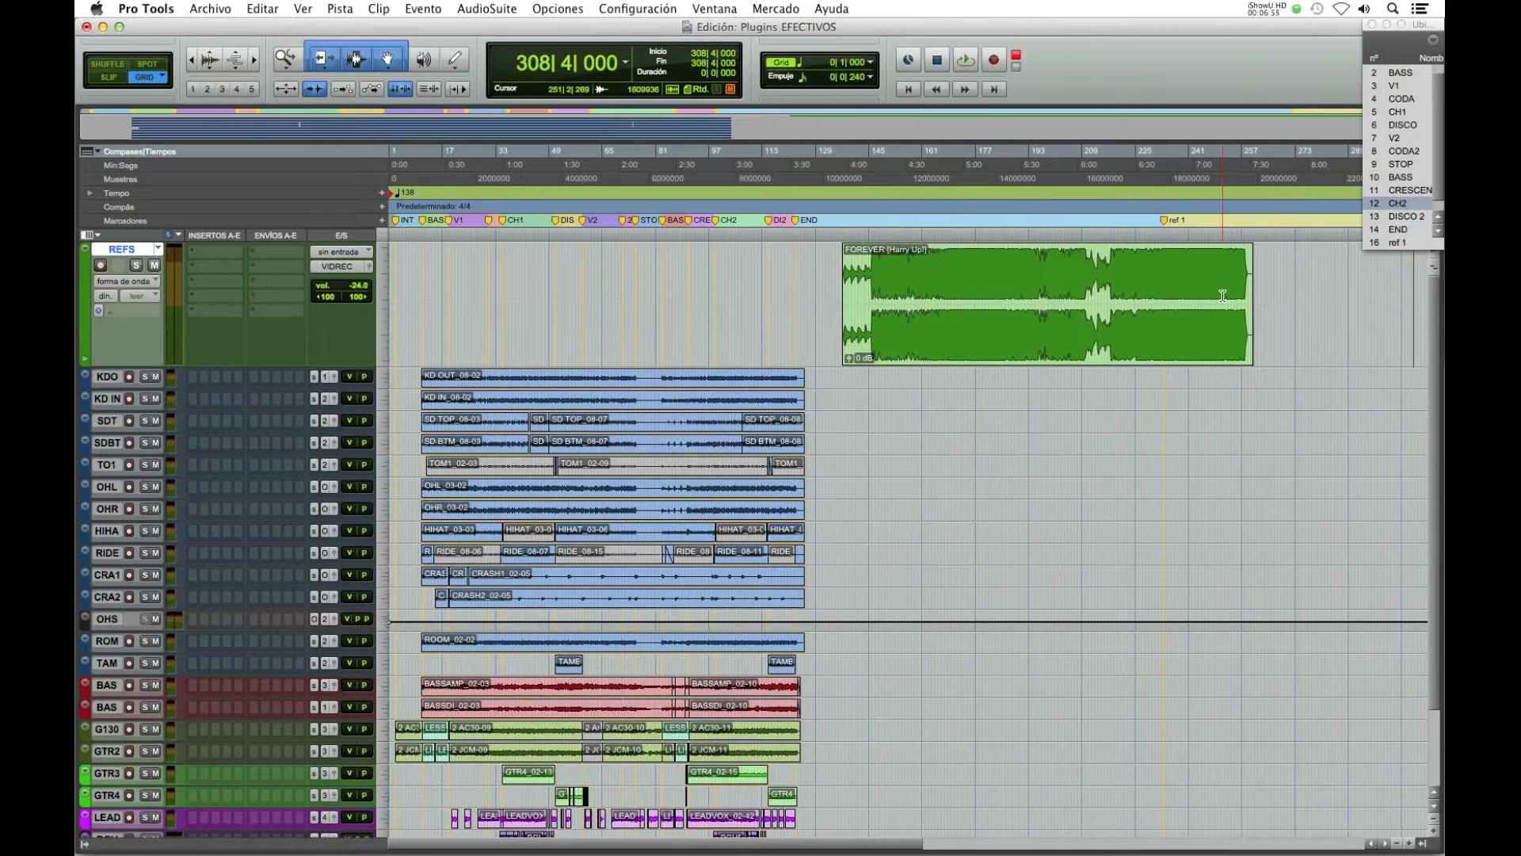
click(893, 274)
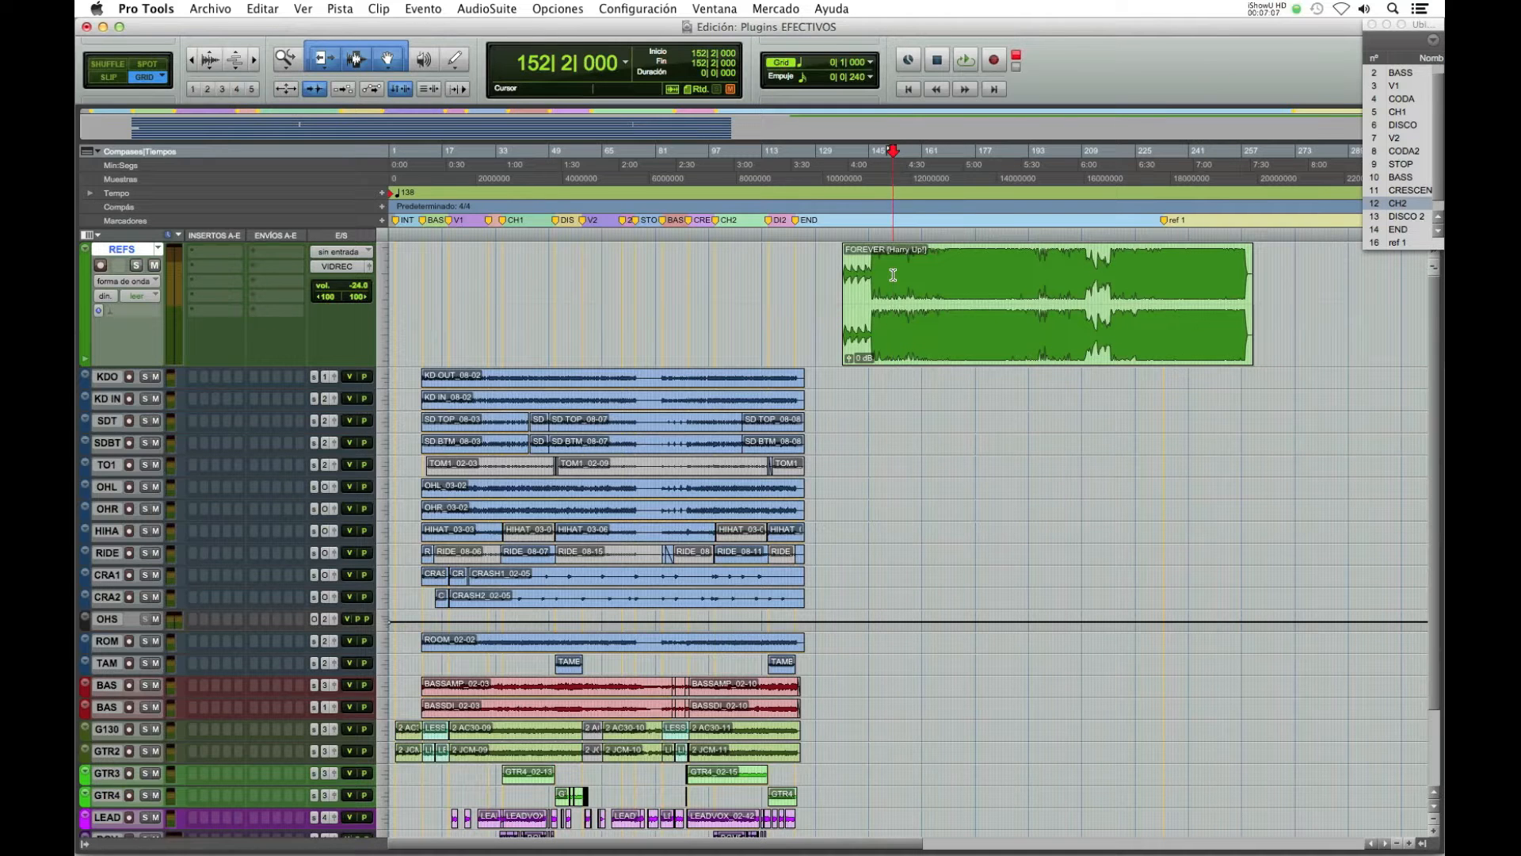
drag(893, 275, 1155, 293)
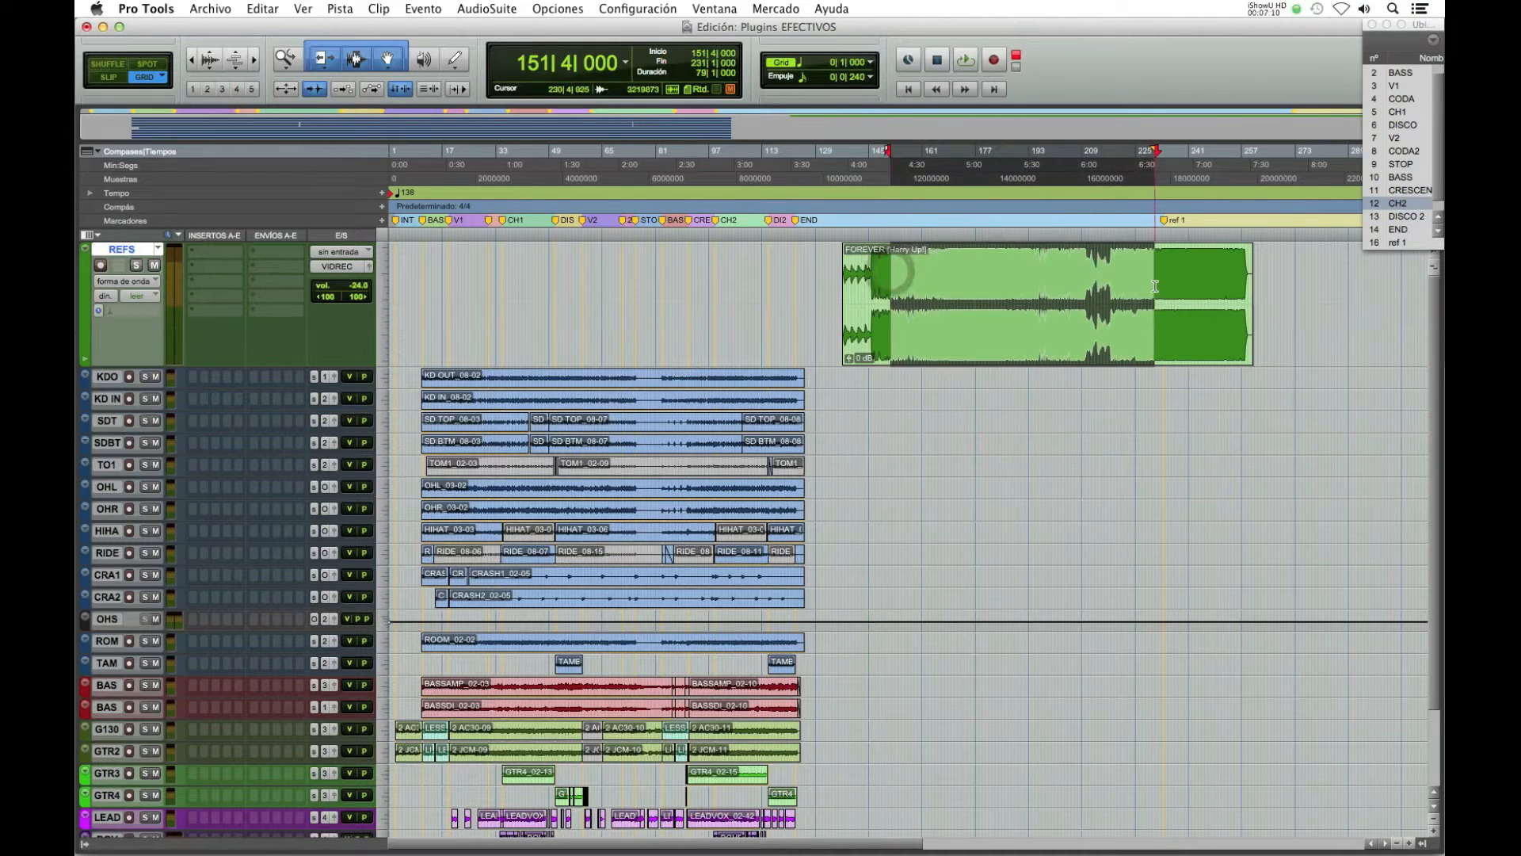
click(1015, 277)
click(702, 366)
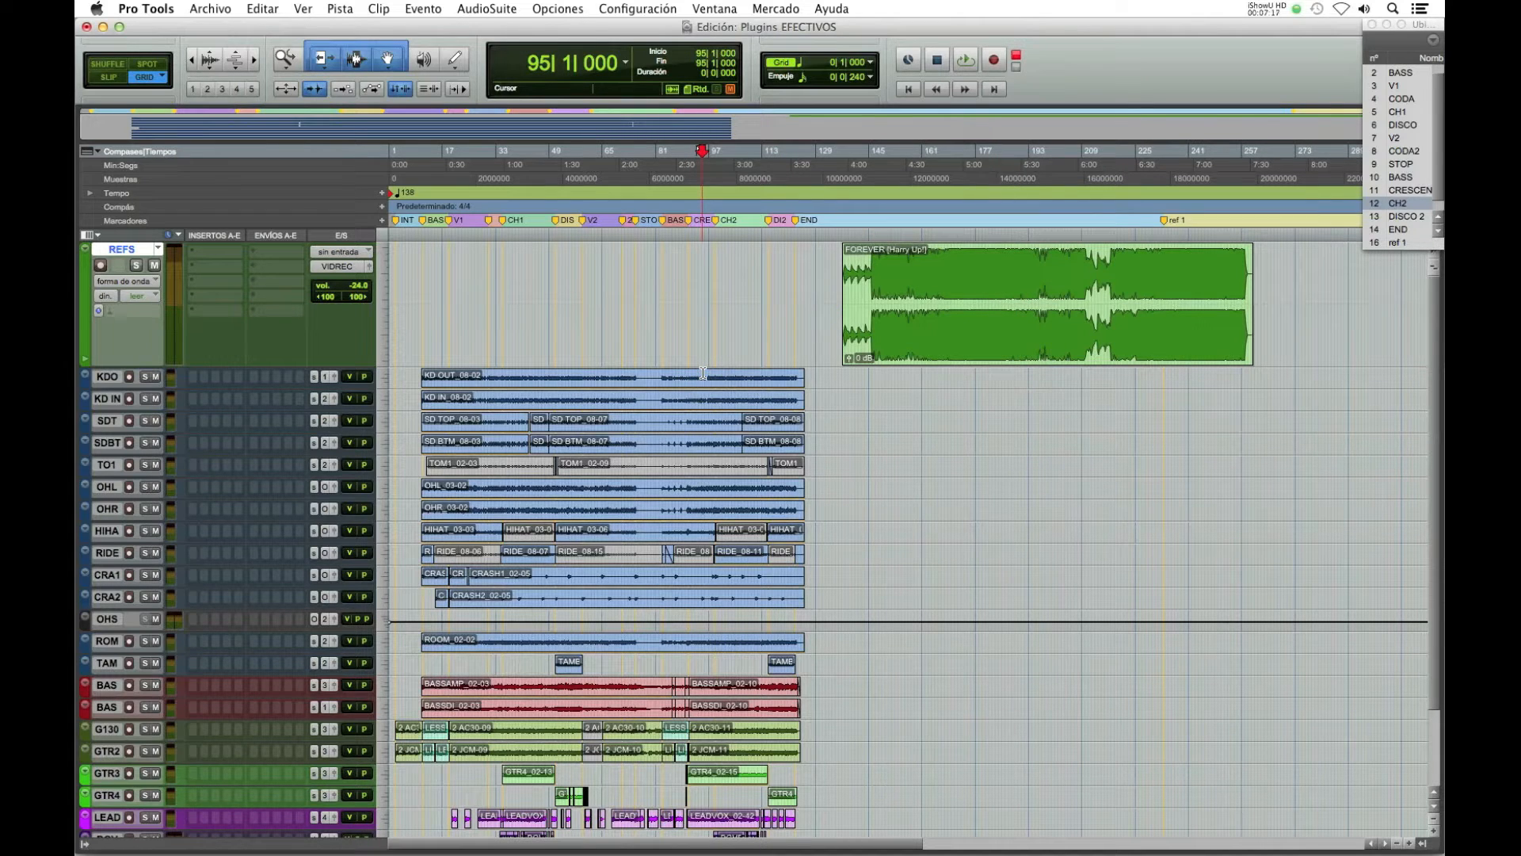
click(950, 257)
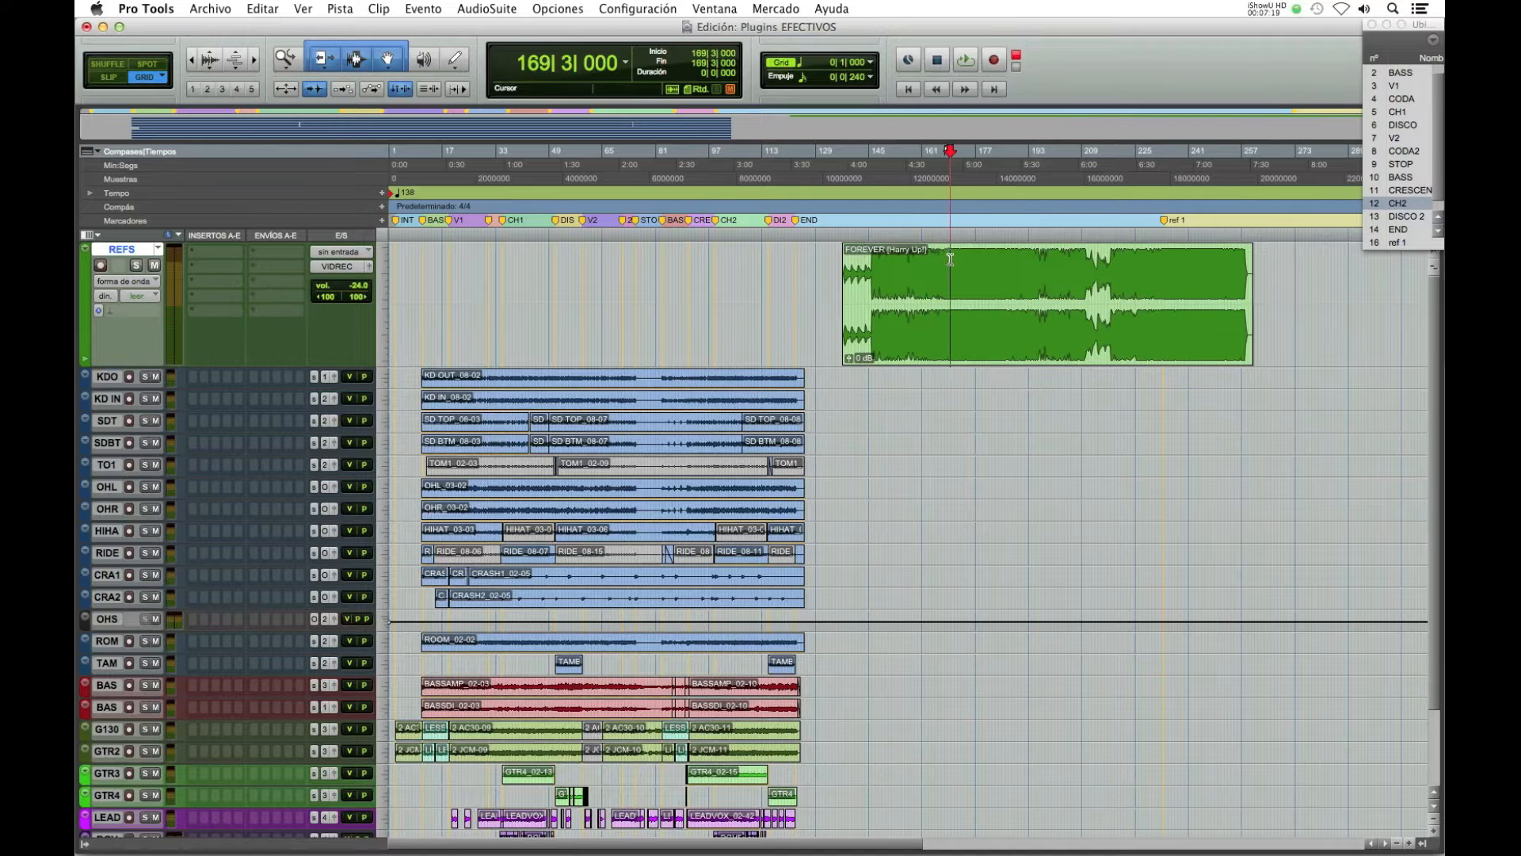
drag(893, 270, 1172, 273)
drag(1279, 274, 1387, 291)
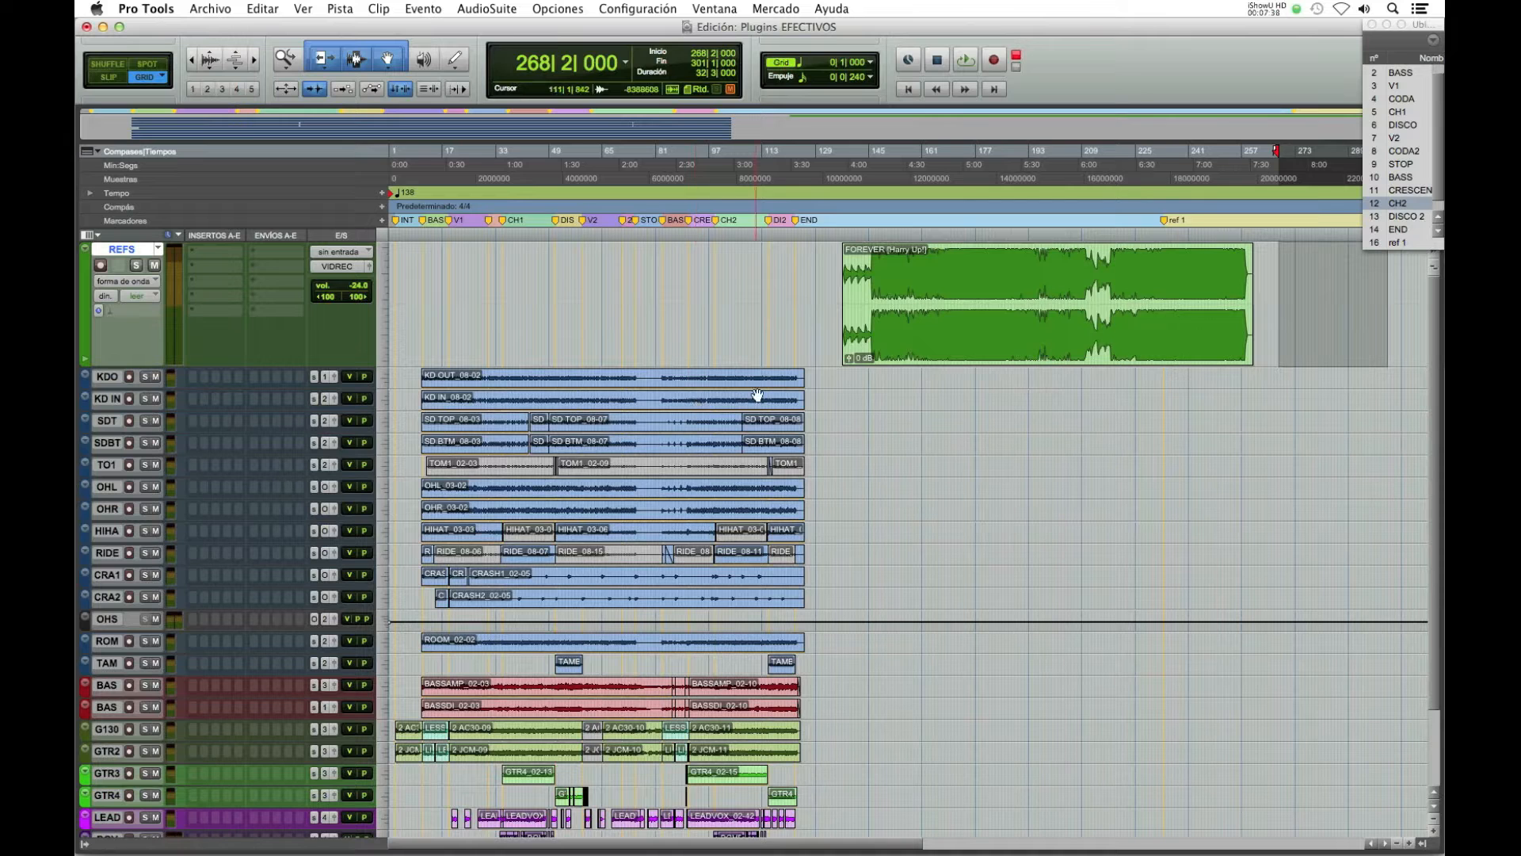
click(994, 271)
click(713, 374)
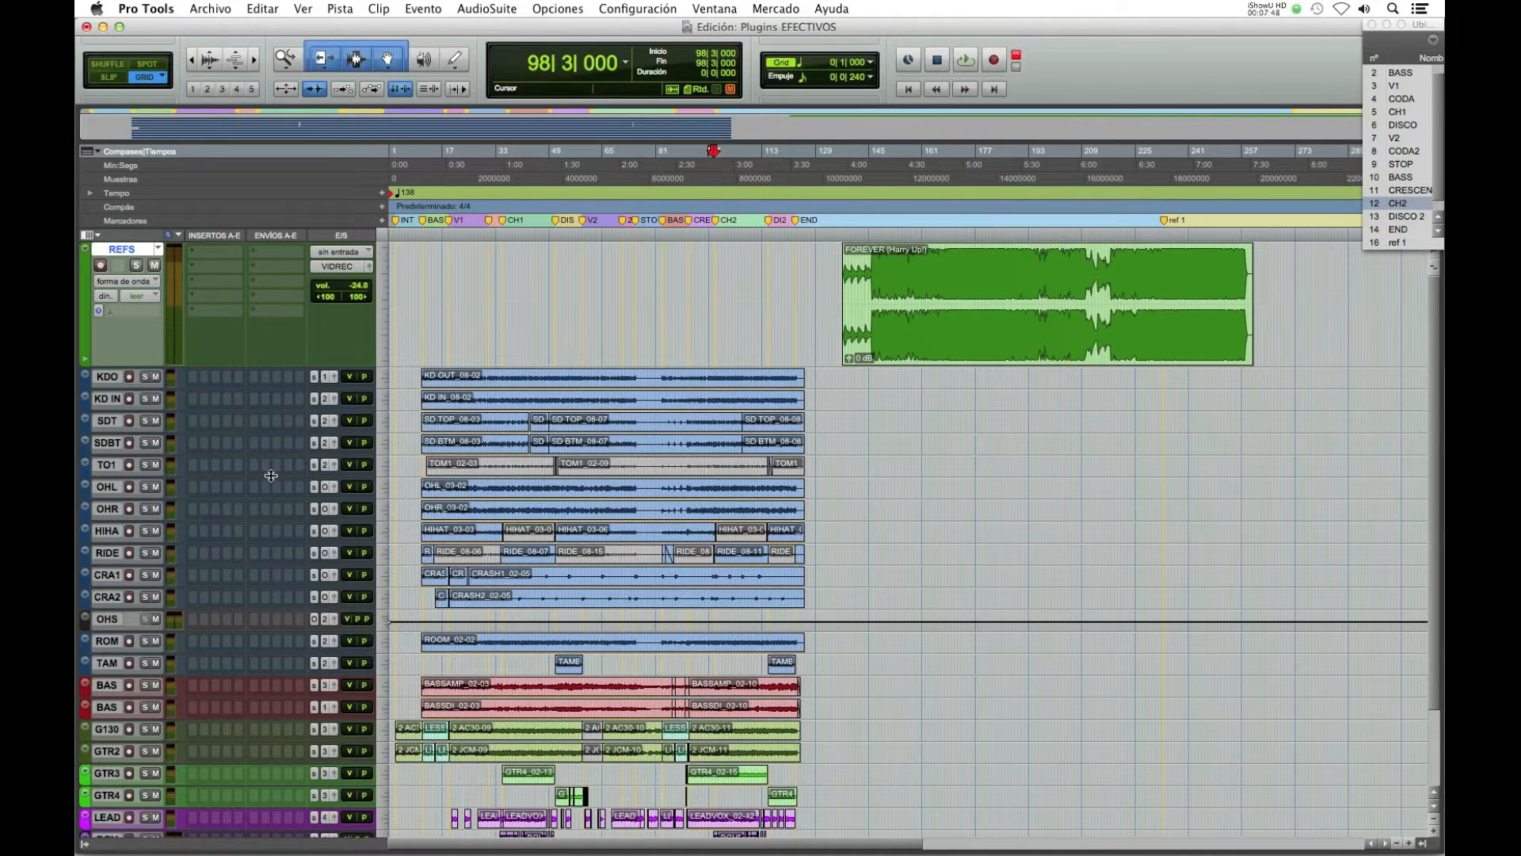
click(716, 378)
click(1163, 257)
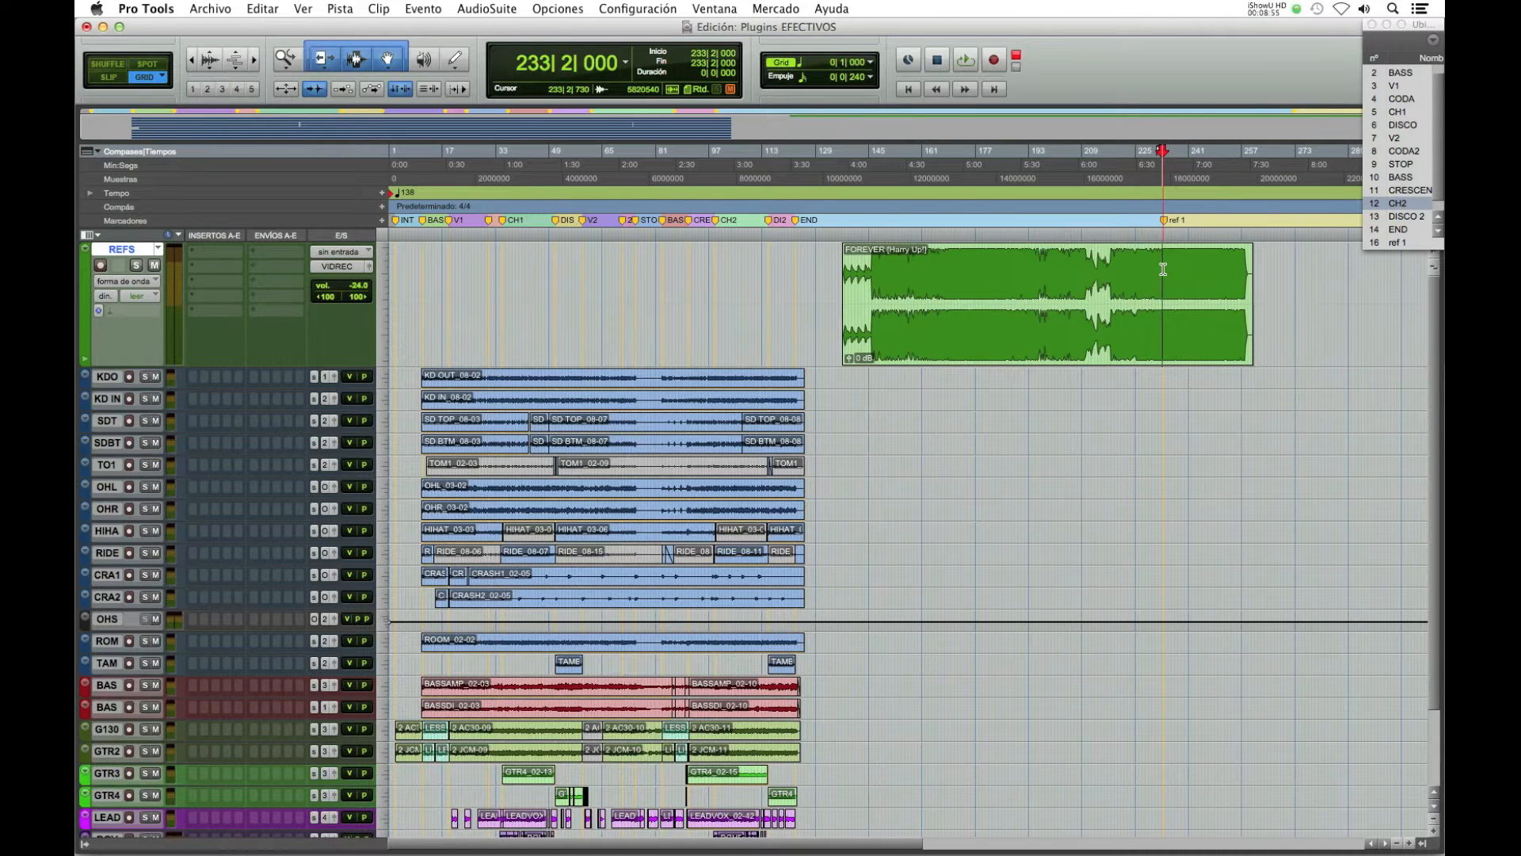
Play the song from the CH2 marker and alternate with the ref 1 marker to compare the mix with the reference.
click(715, 222)
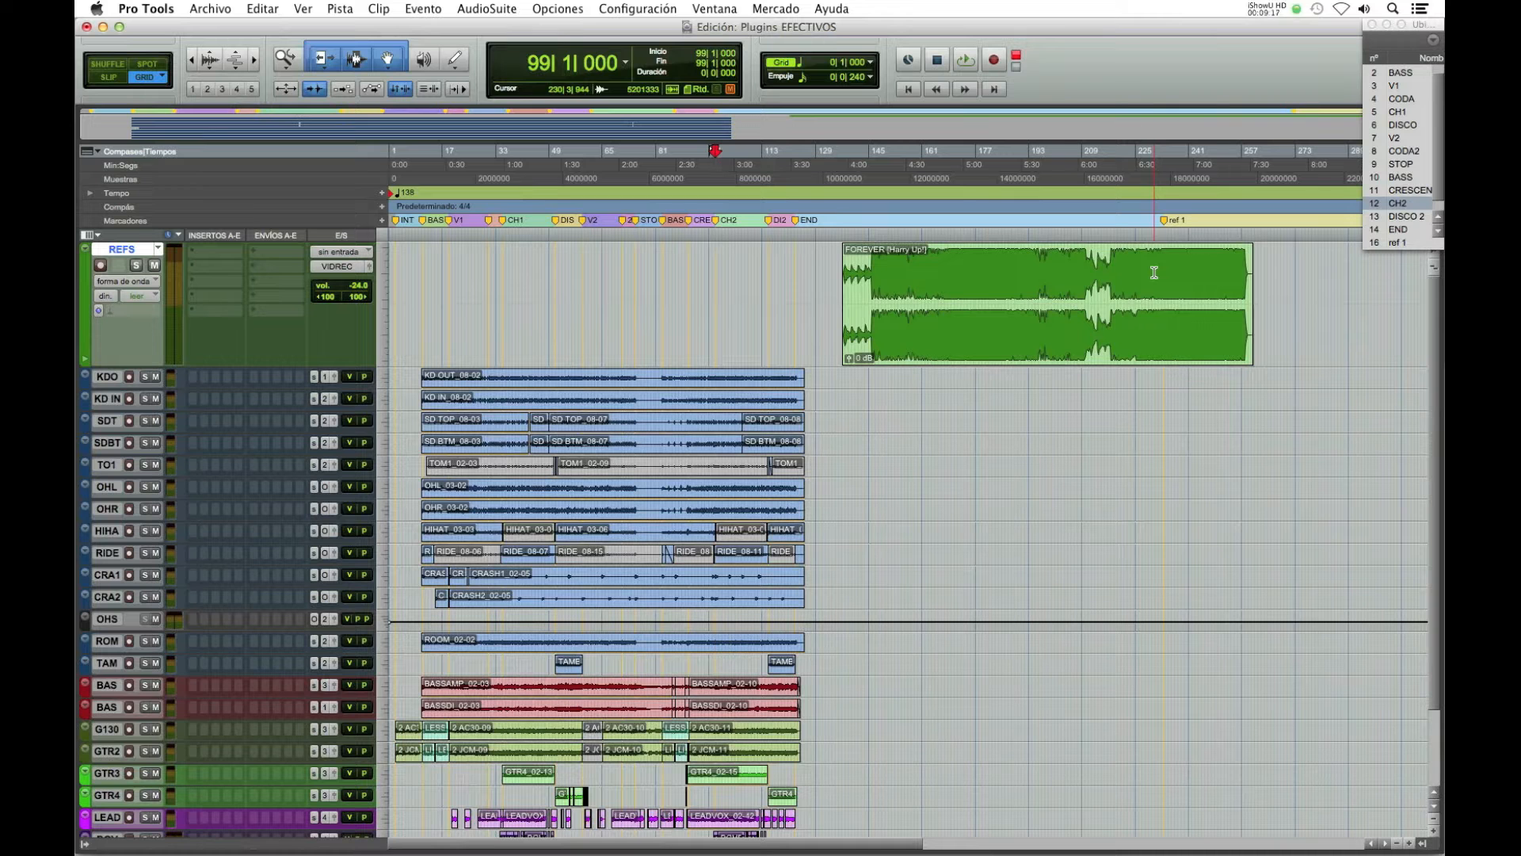
key(space)
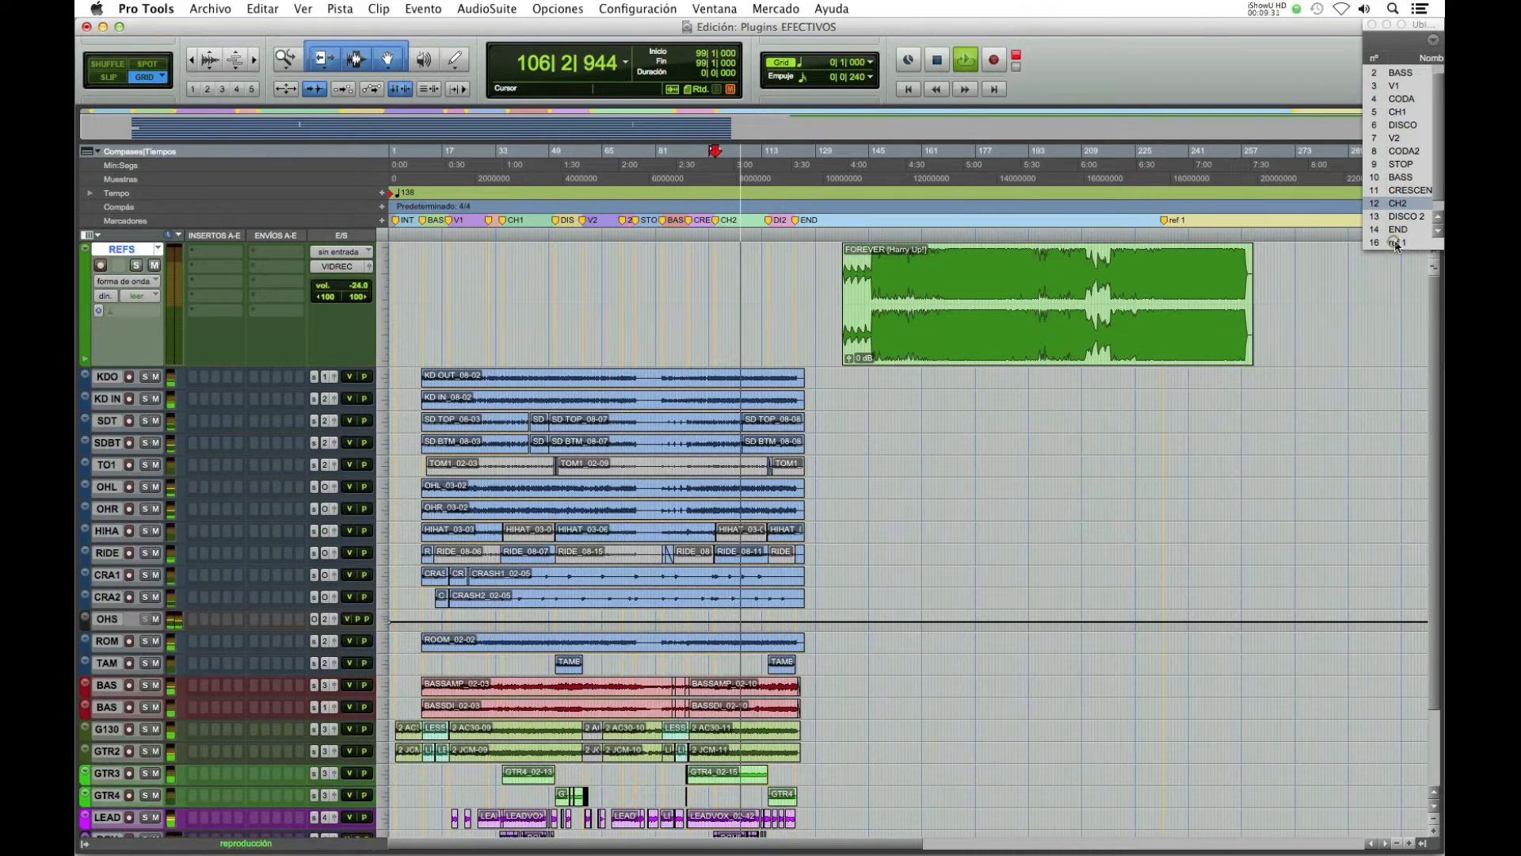
click(1395, 241)
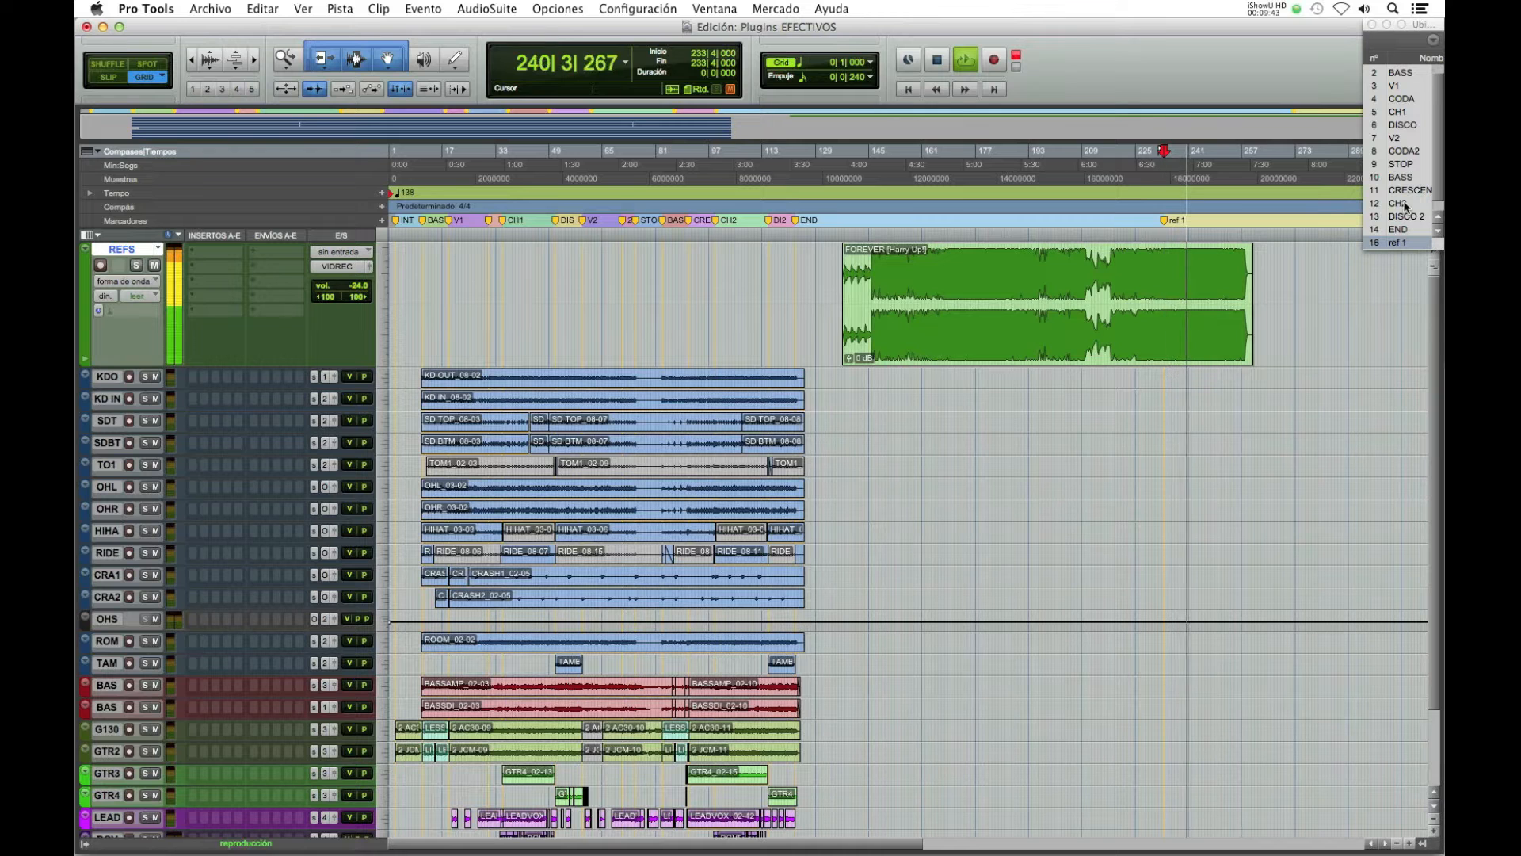
click(1404, 204)
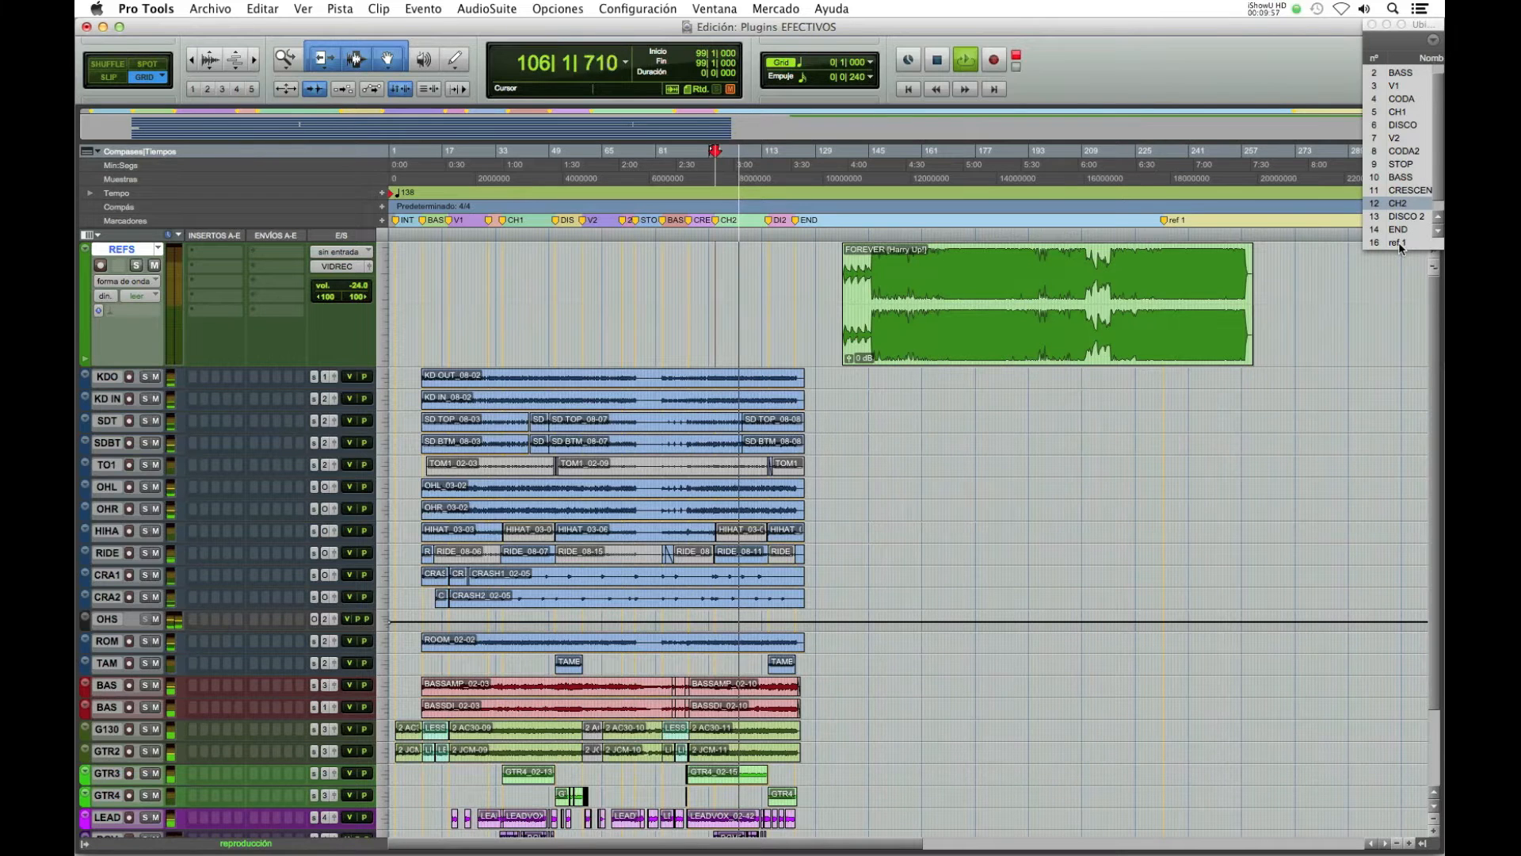
click(1399, 241)
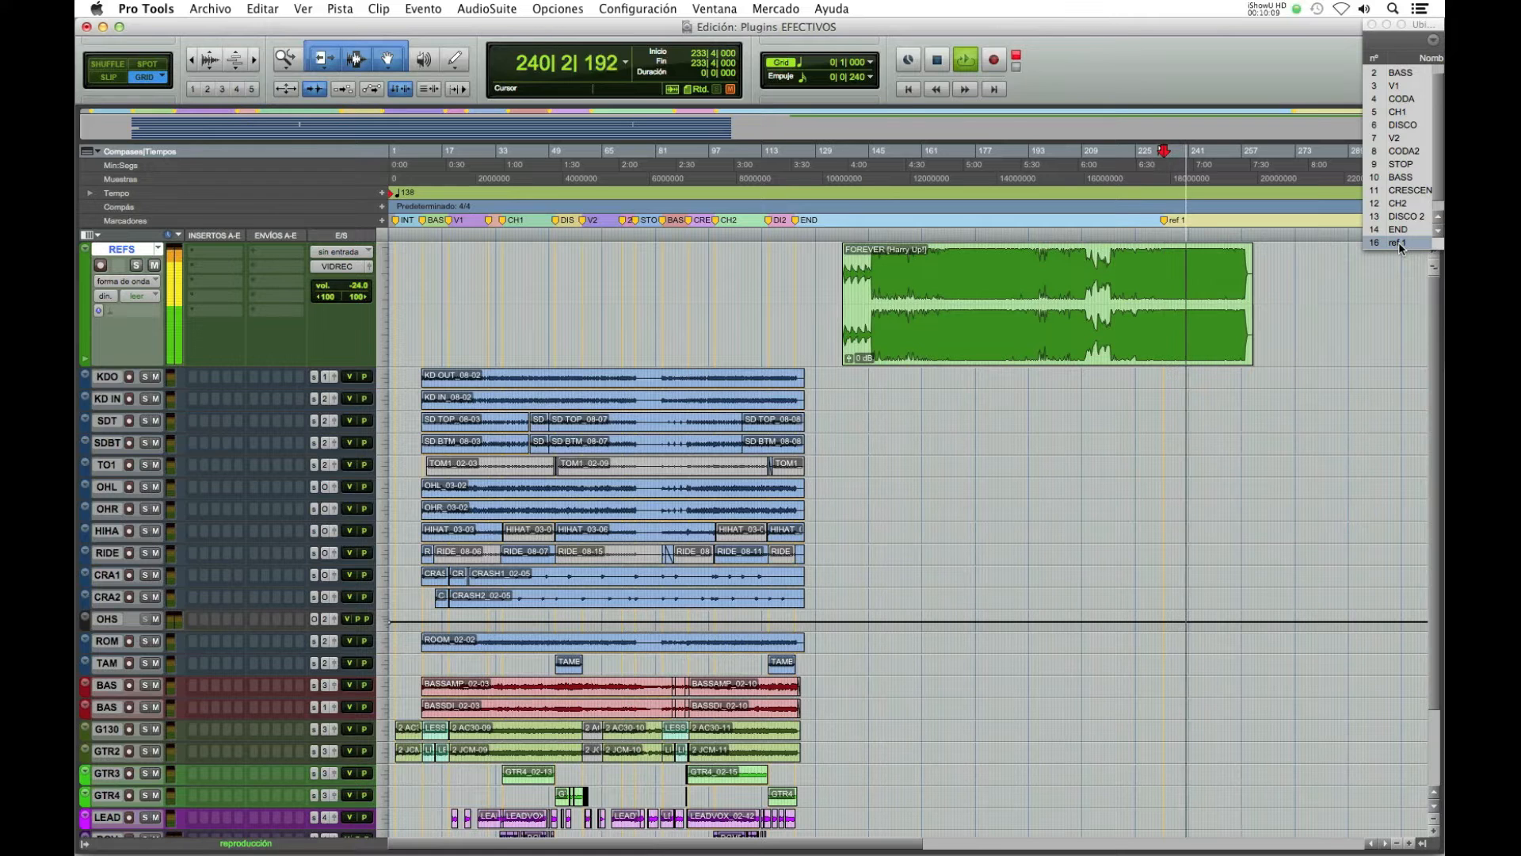
key(space)
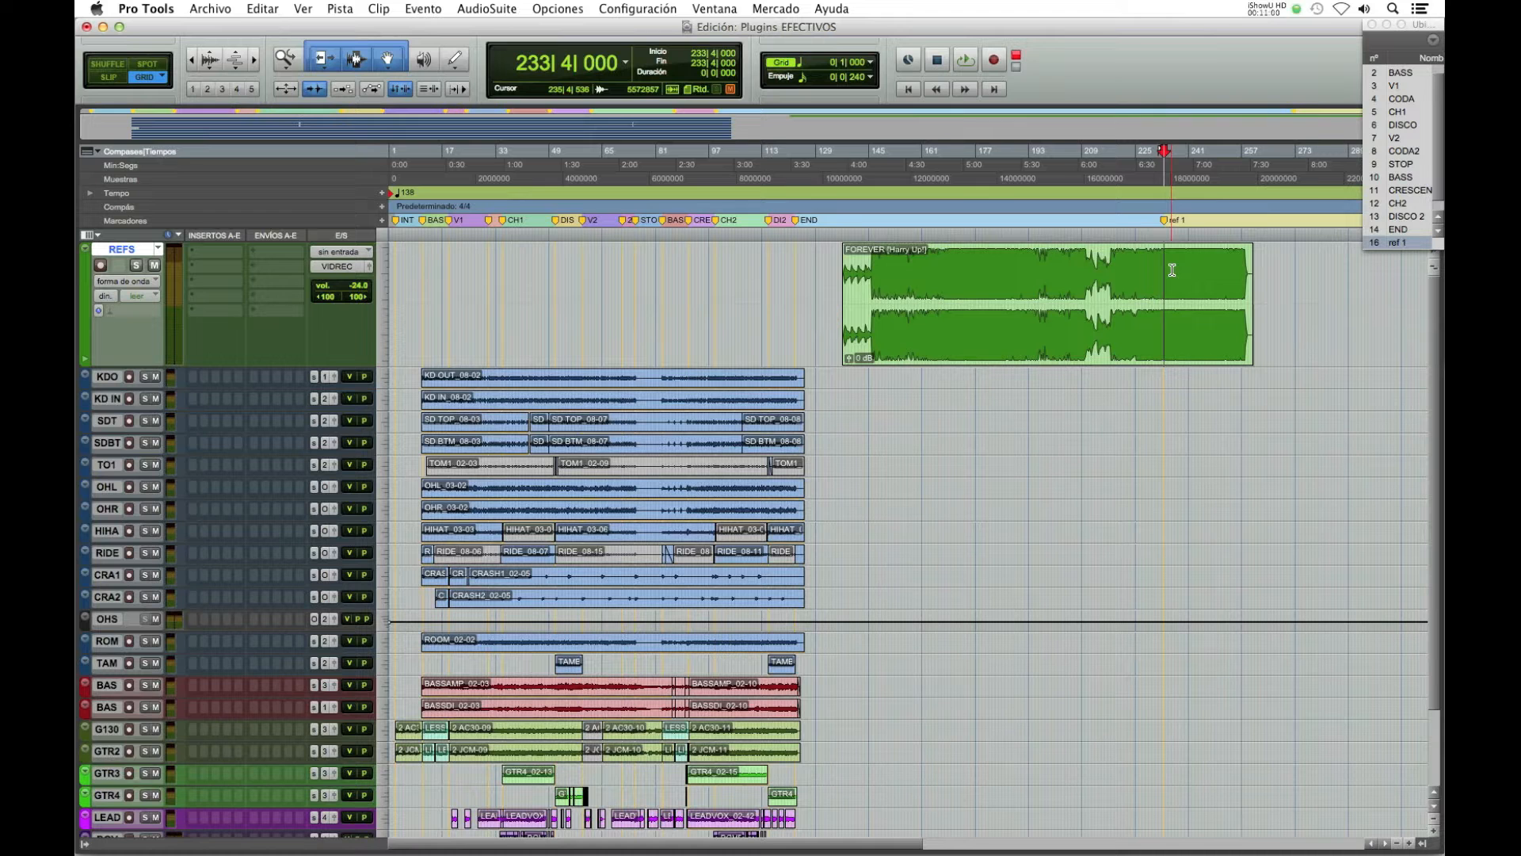
Listen once more to the CH2 section followed by the ref 1 section, then stop playback.
click(717, 222)
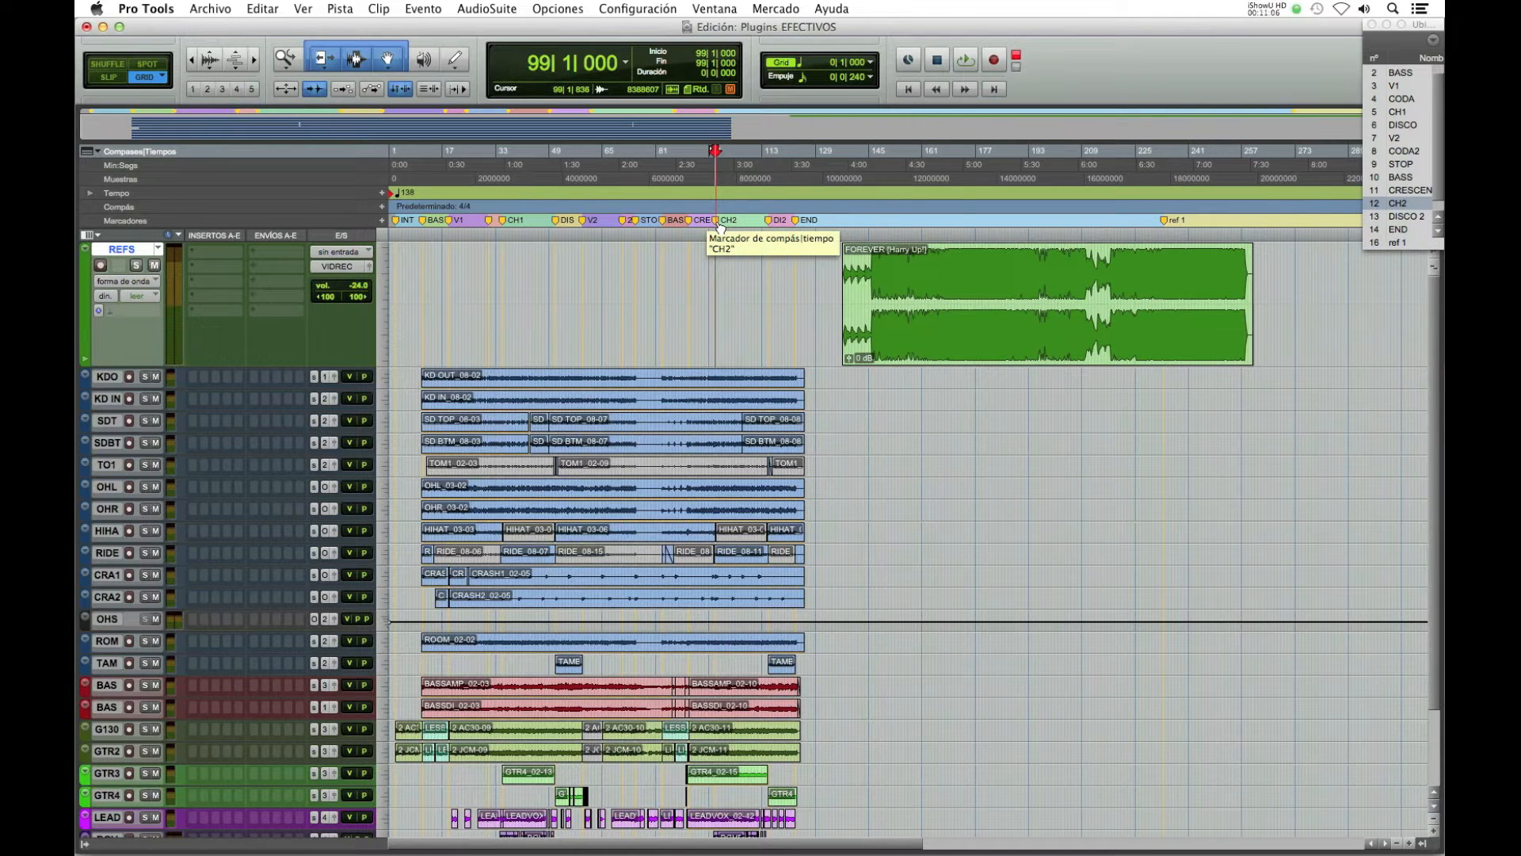
key(space)
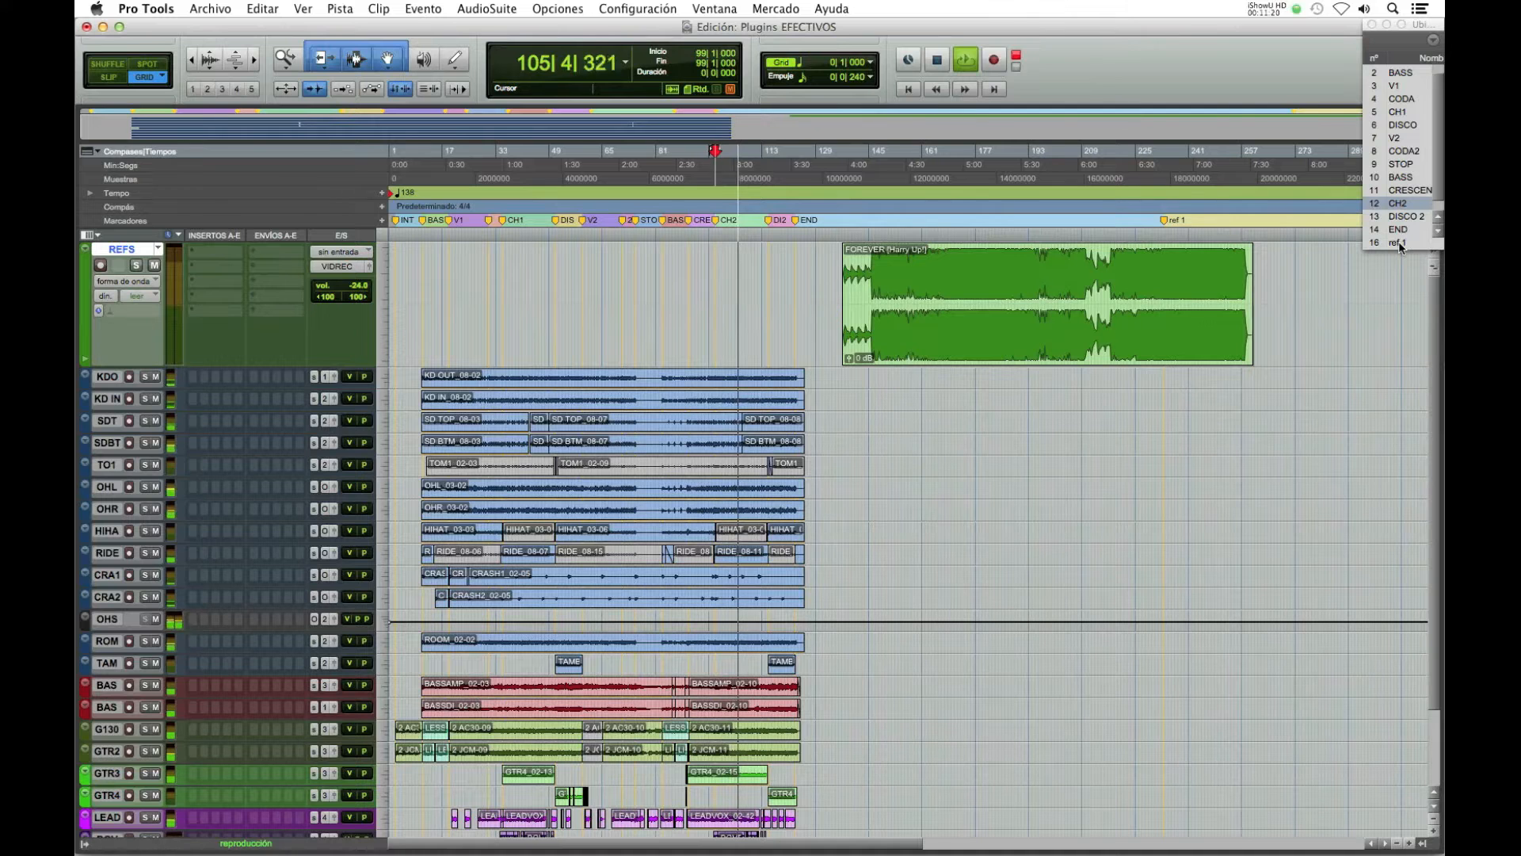
click(1398, 243)
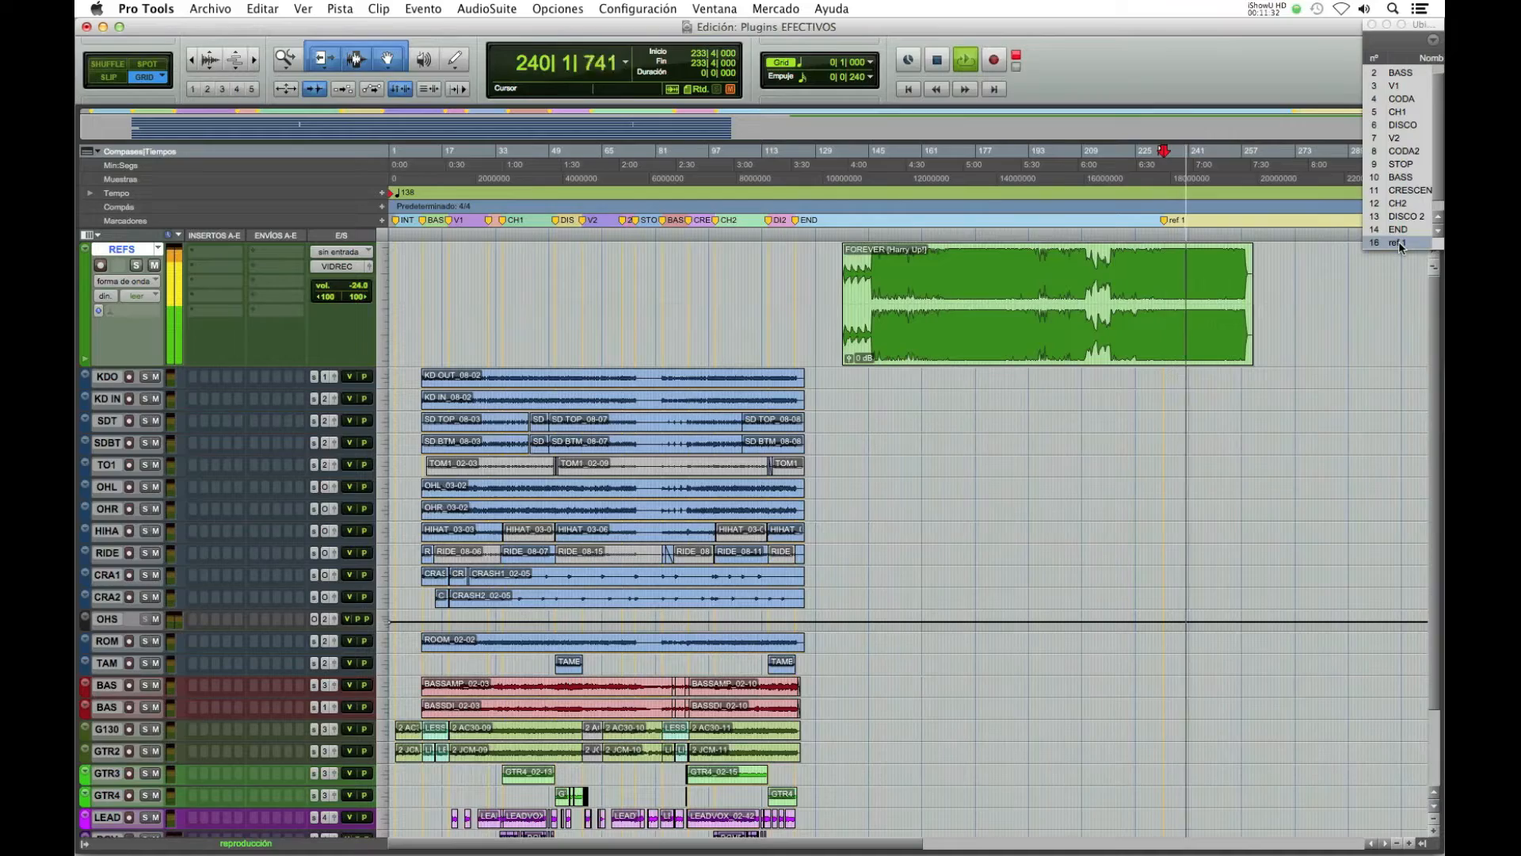
key(space)
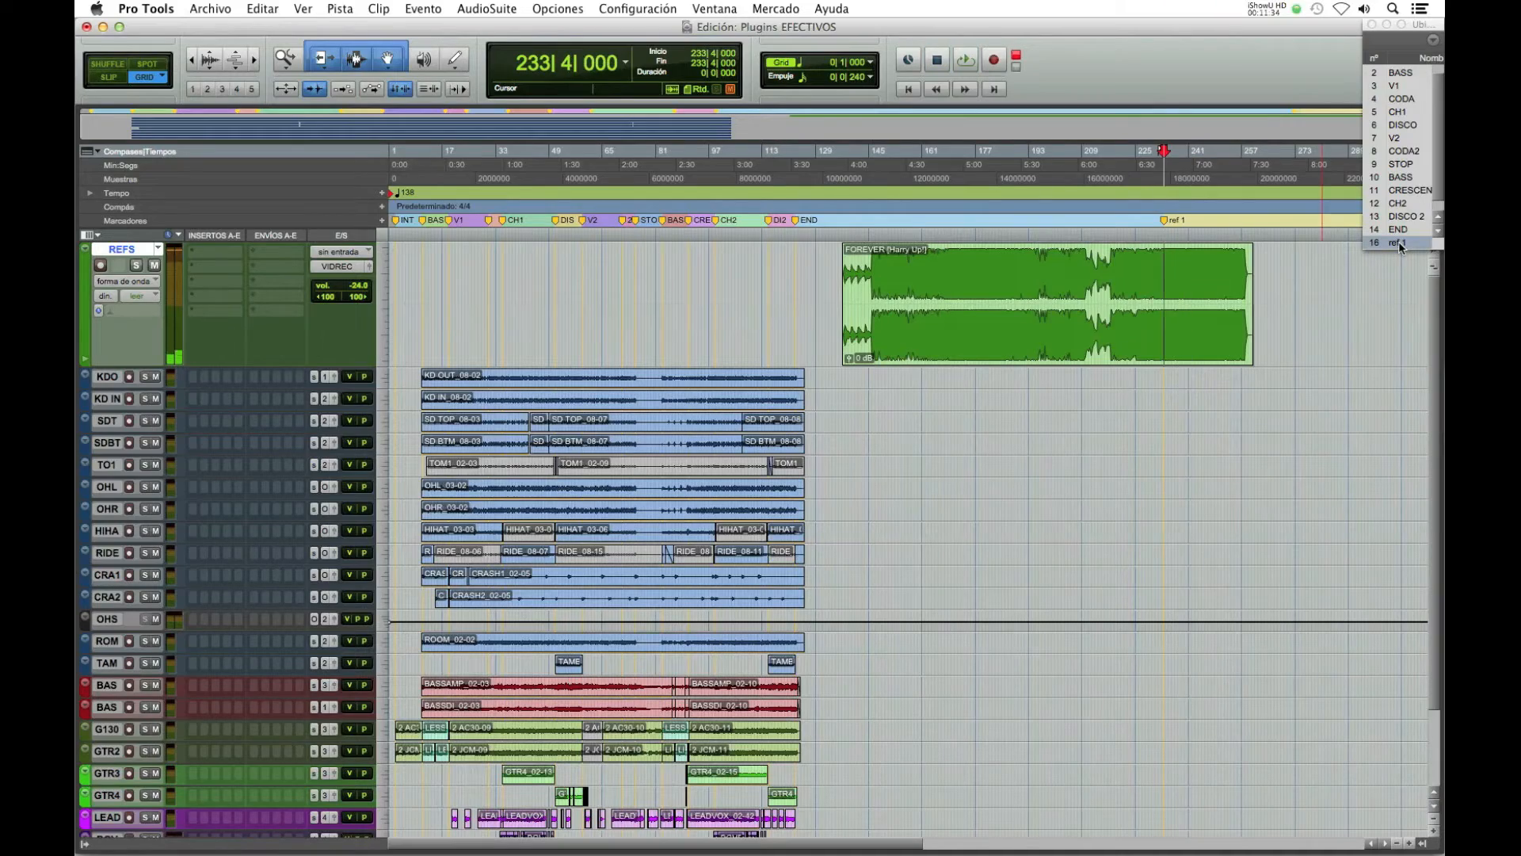
In the mix window, insert a stereo EQ3 7-Band on the first insert slot of the PREMASTER track.
key(ctrl+Up)
click(688, 219)
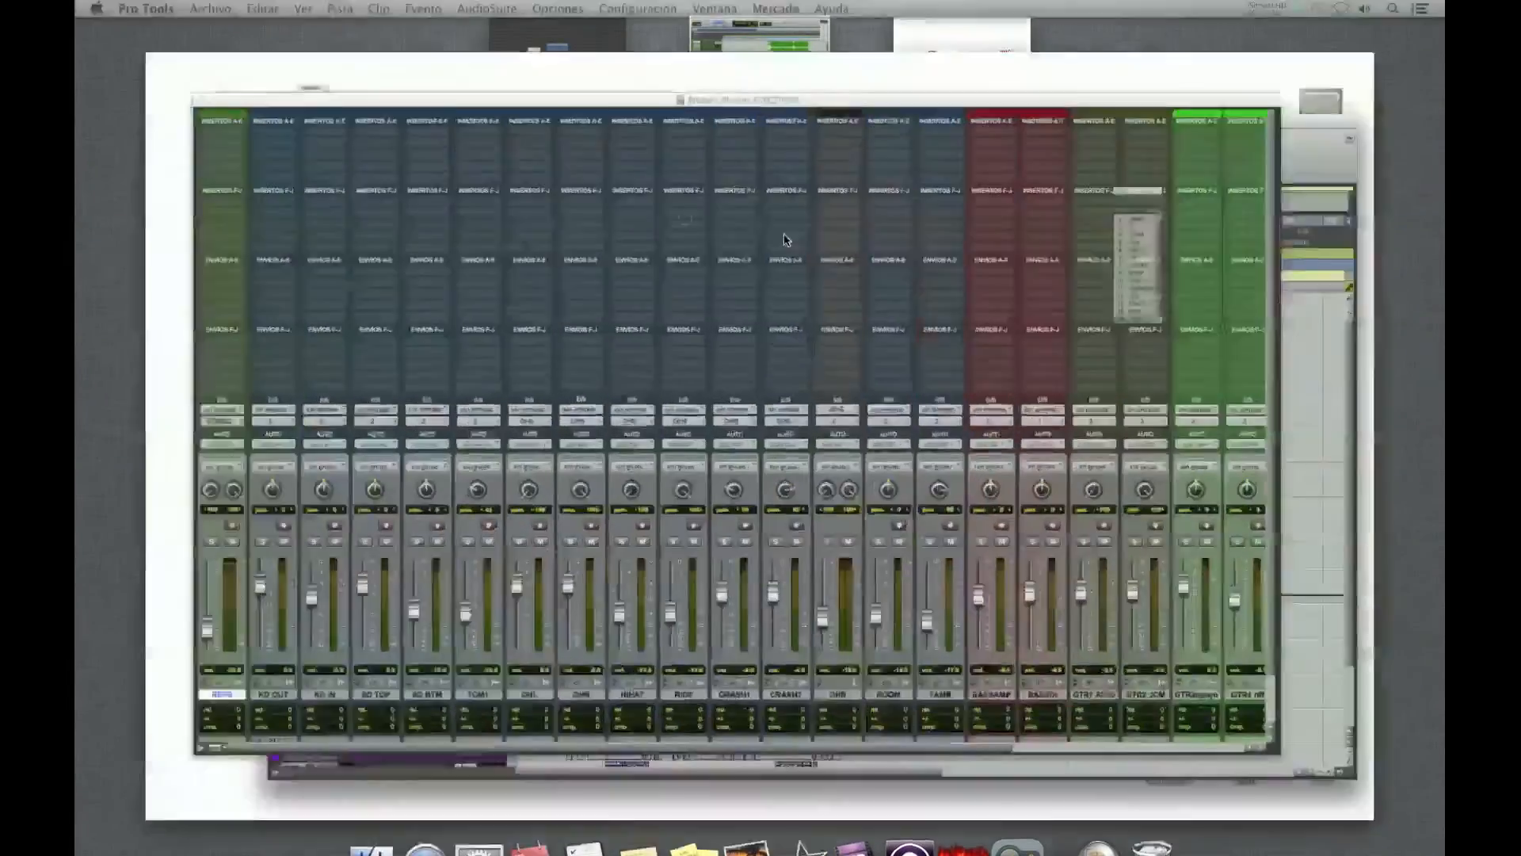
scroll(1094, 329, right, 5)
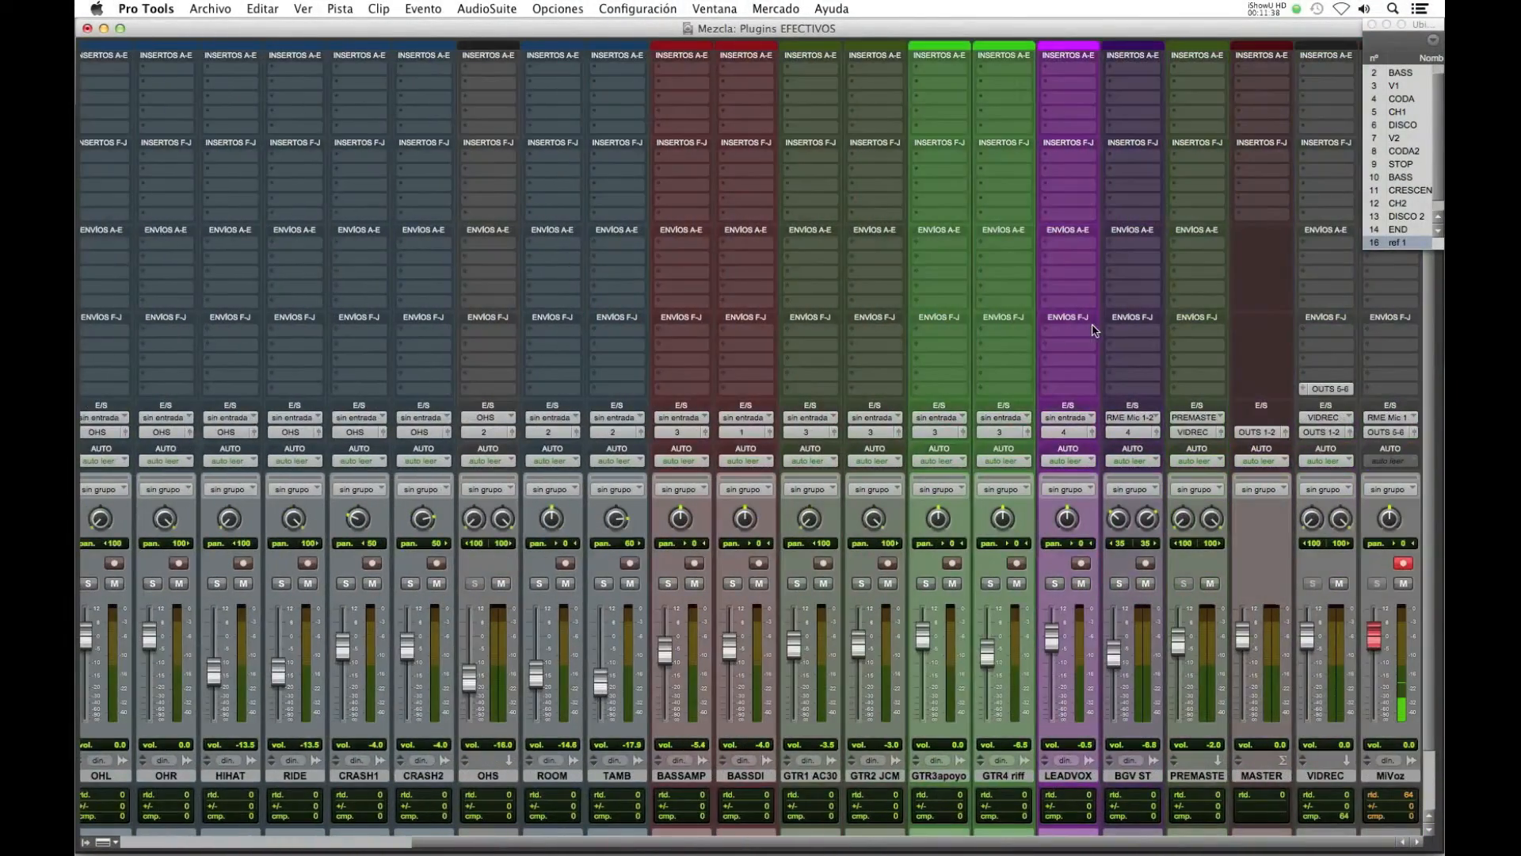
click(1197, 776)
click(1200, 76)
mouse_move(1236, 134)
mouse_move(1061, 135)
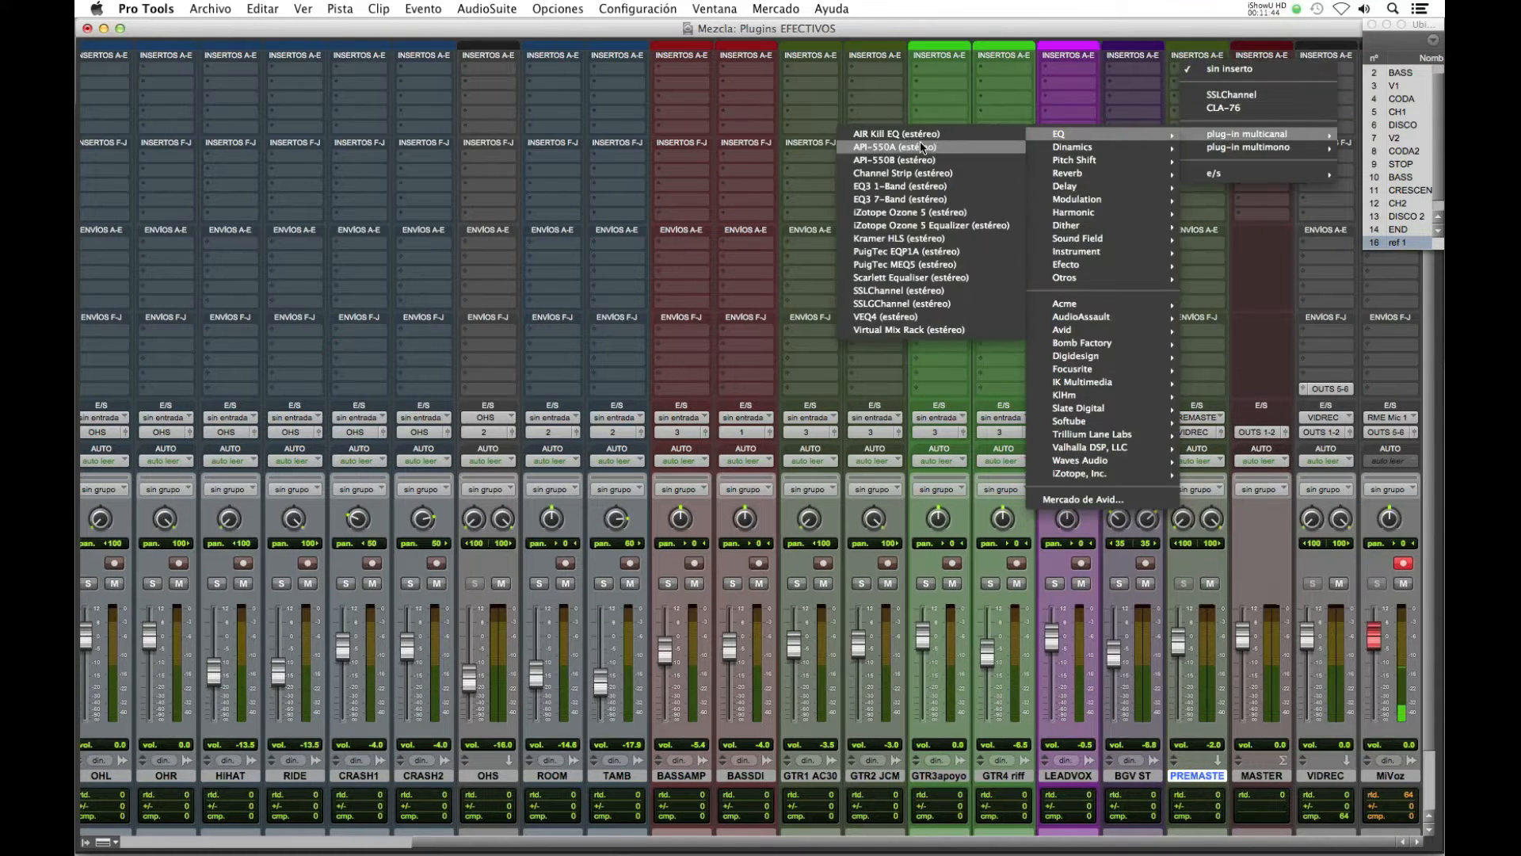
click(908, 198)
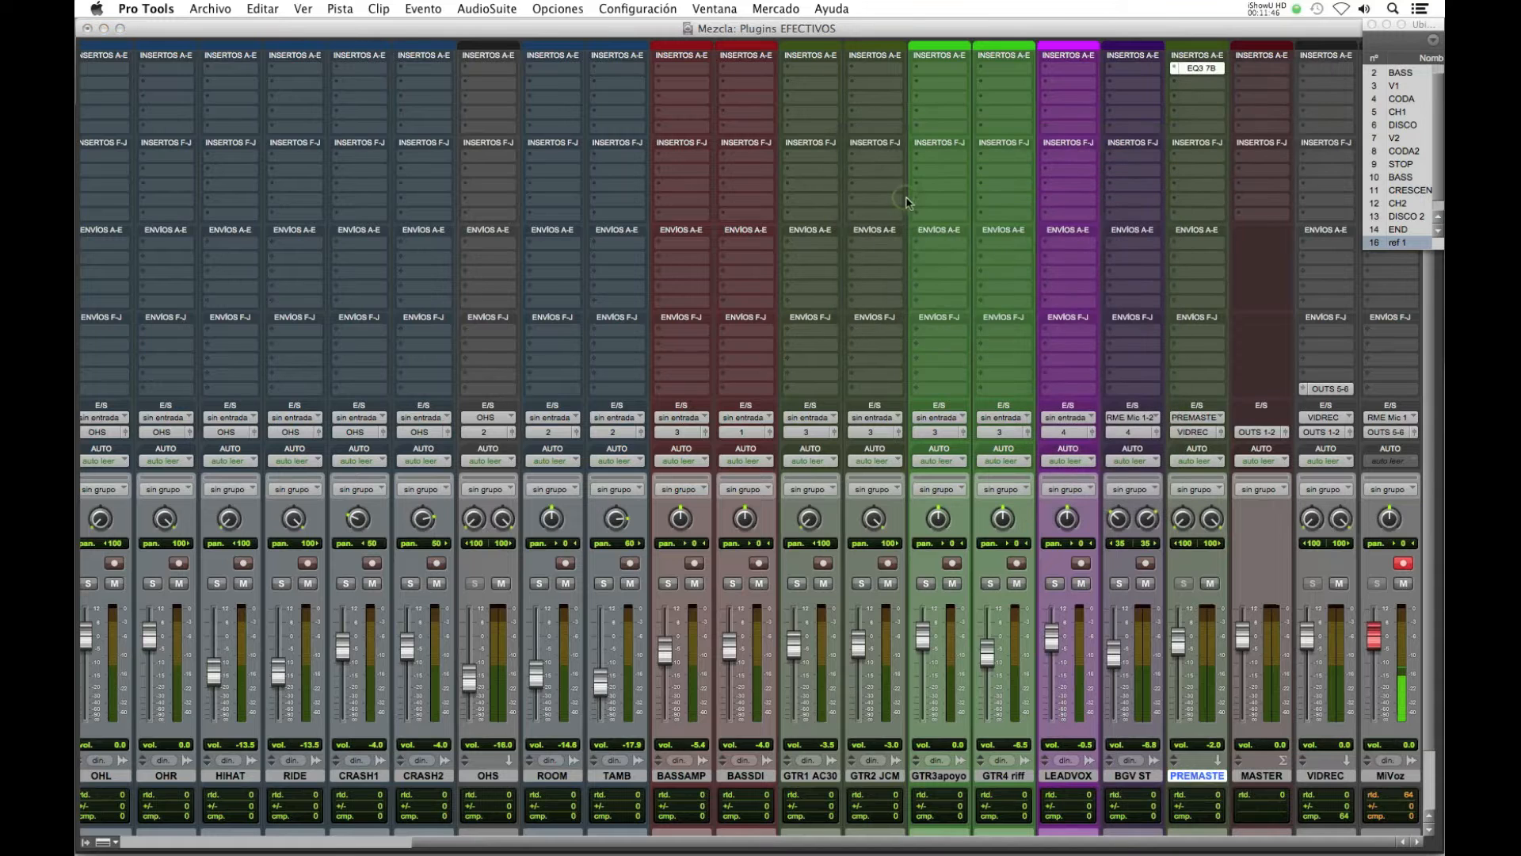
drag(509, 280, 713, 240)
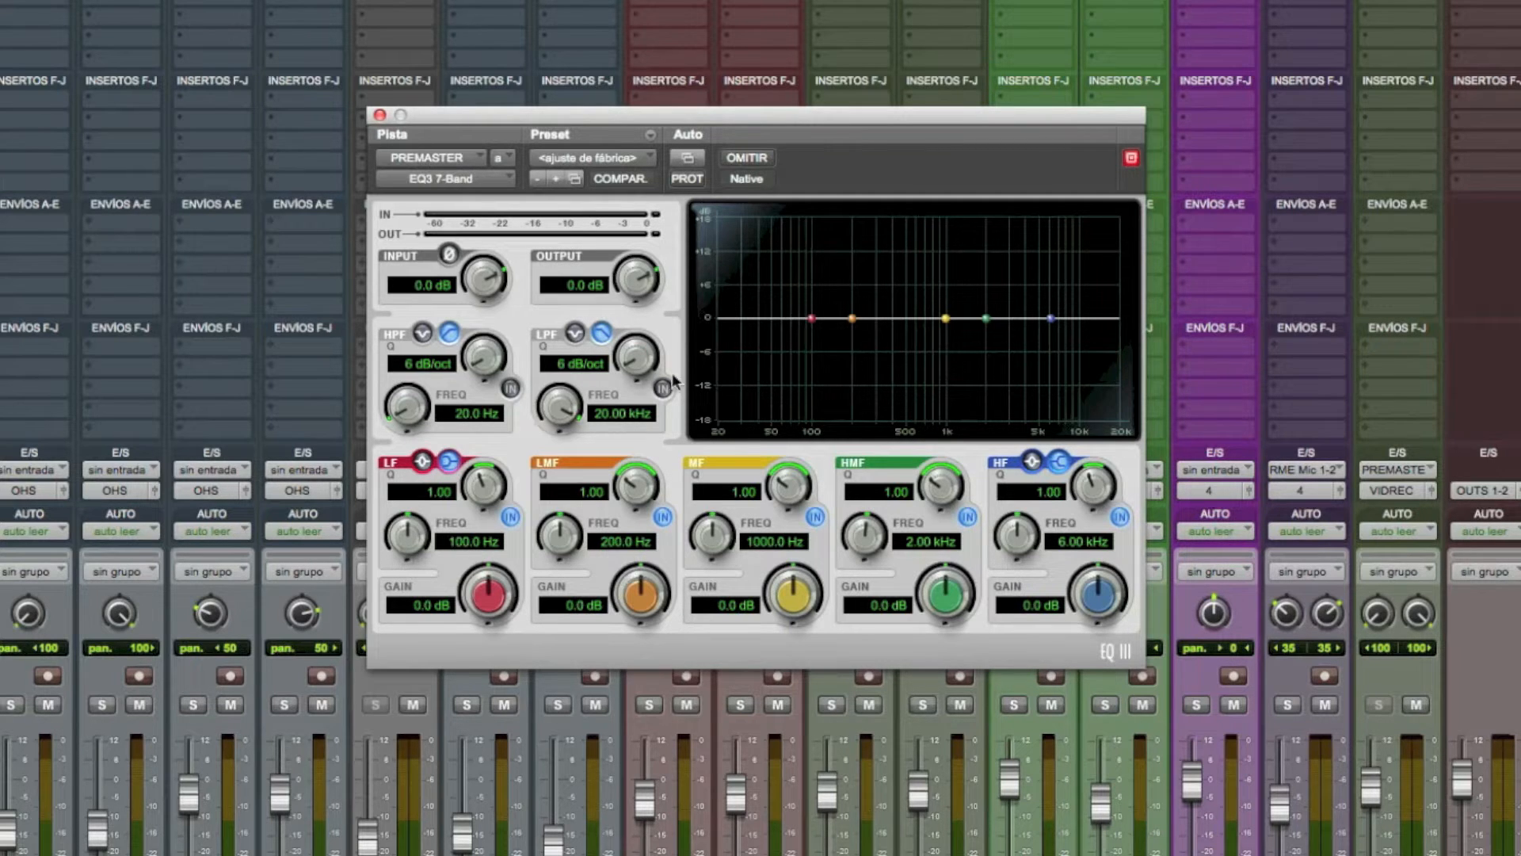
Enable the EQ's high-pass filter at 35 Hz with a 12 dB/oct slope.
click(510, 389)
click(472, 414)
text(35)
key(Return)
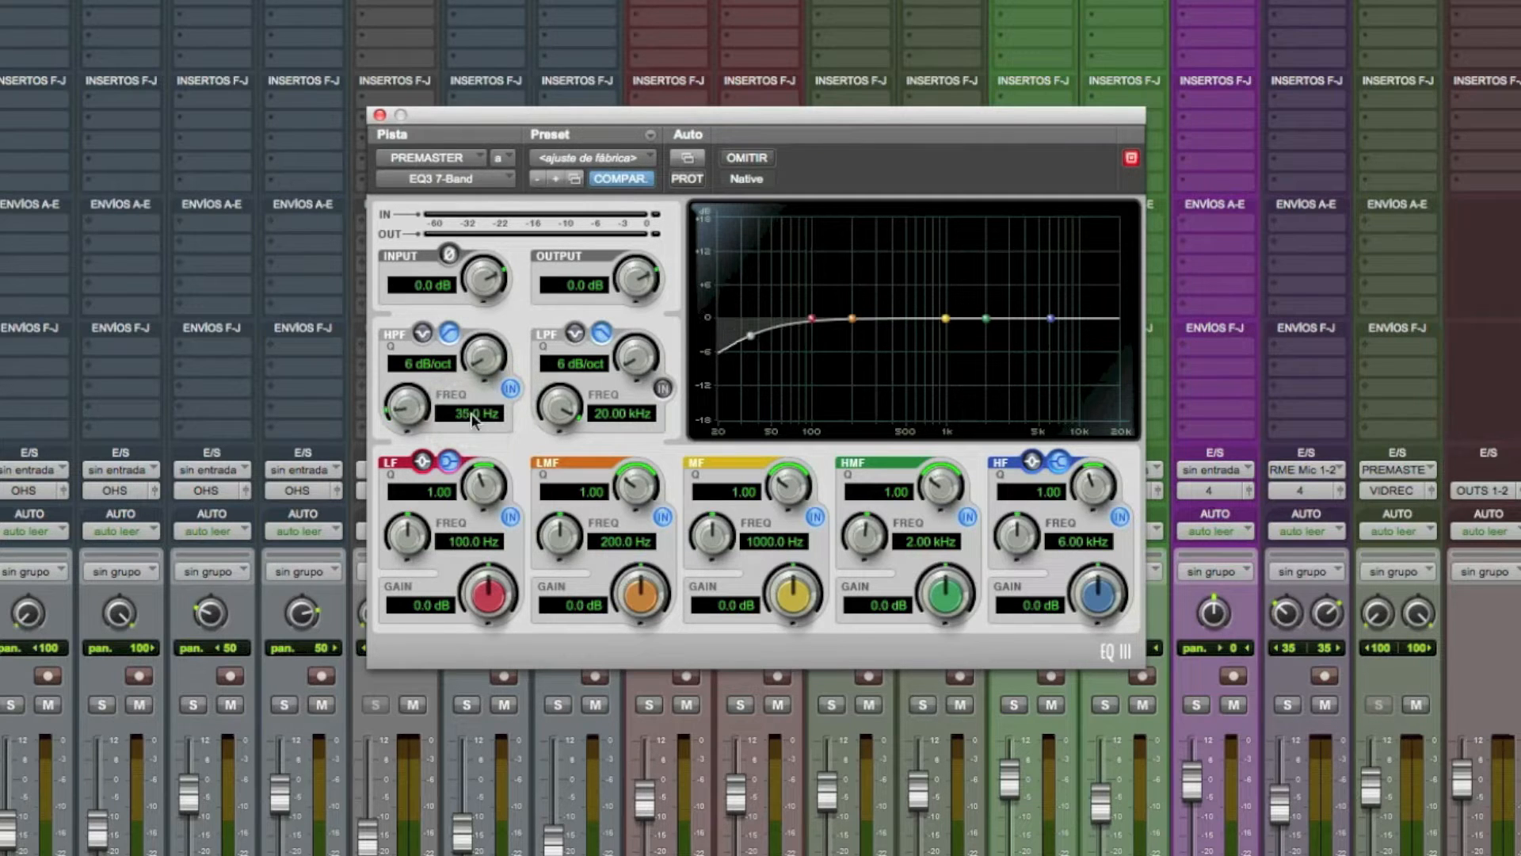
drag(480, 350, 482, 336)
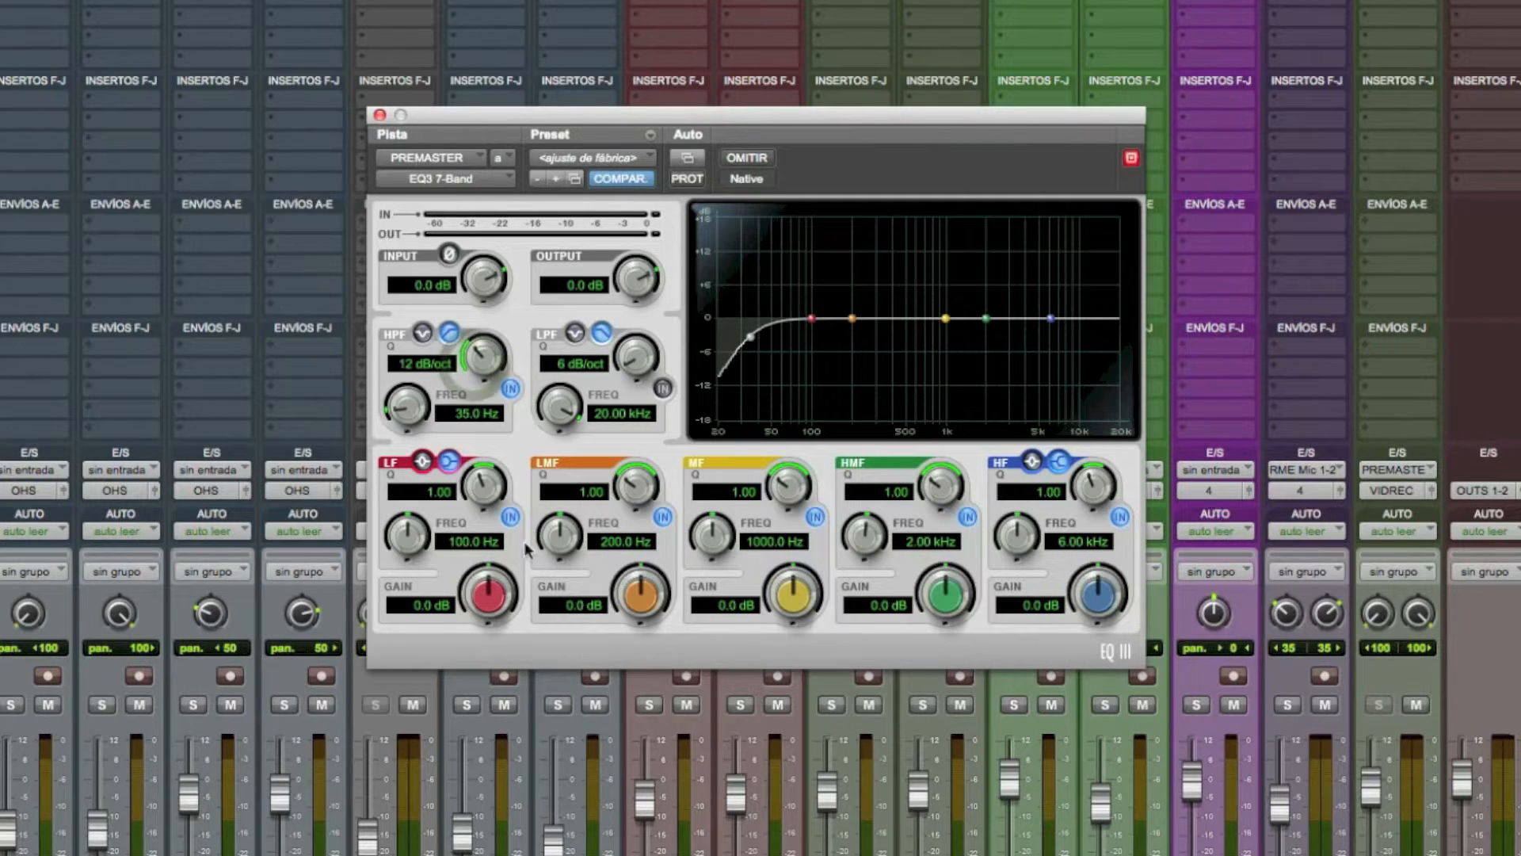
Set the LF band's gain to -1.0 dB and compare the EQ bypassed and active during playback.
drag(498, 584, 499, 625)
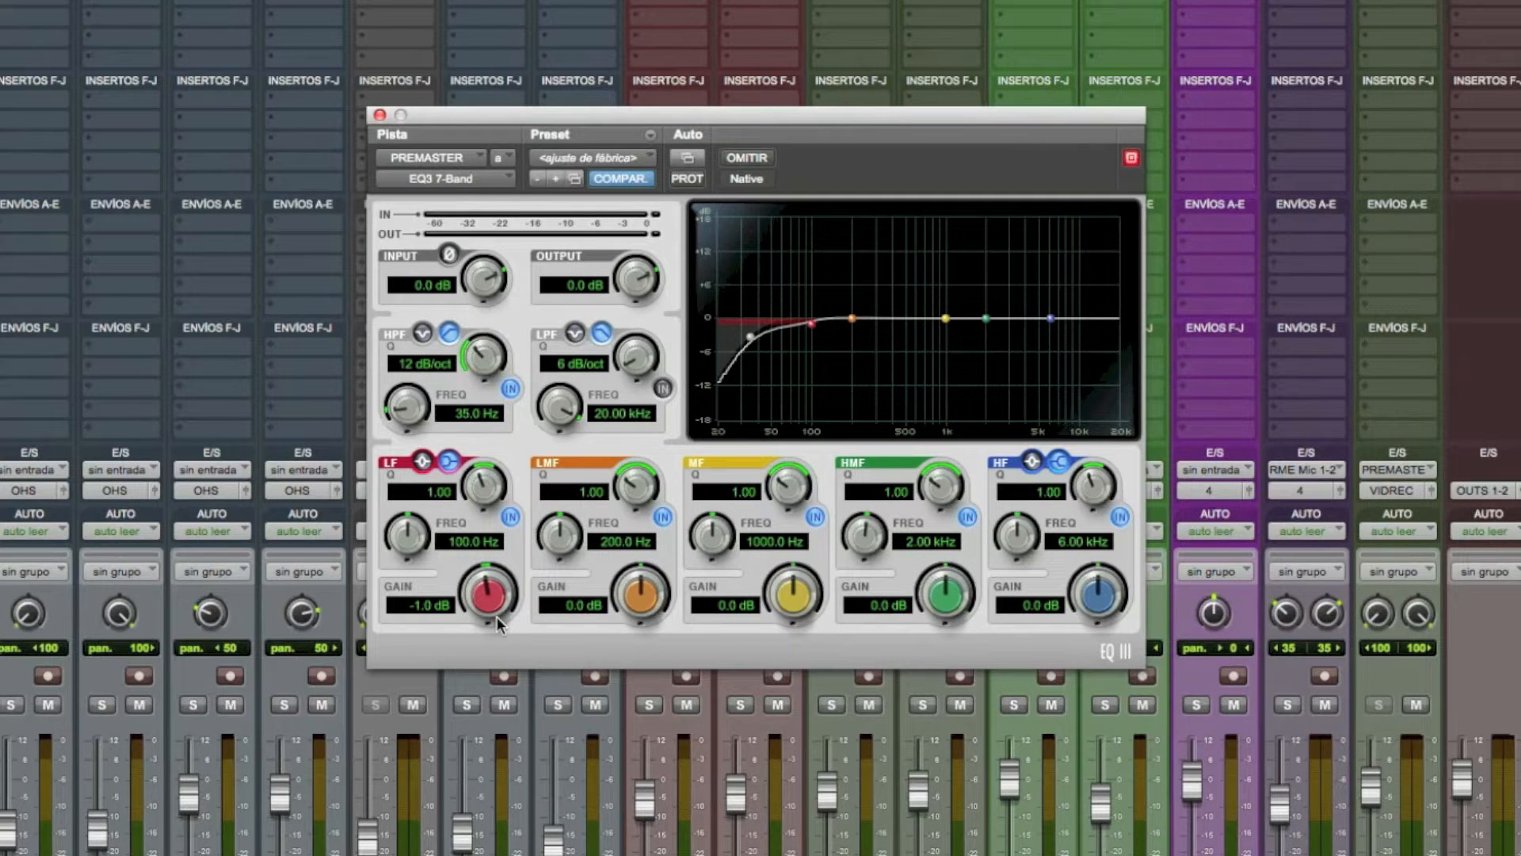
key(space)
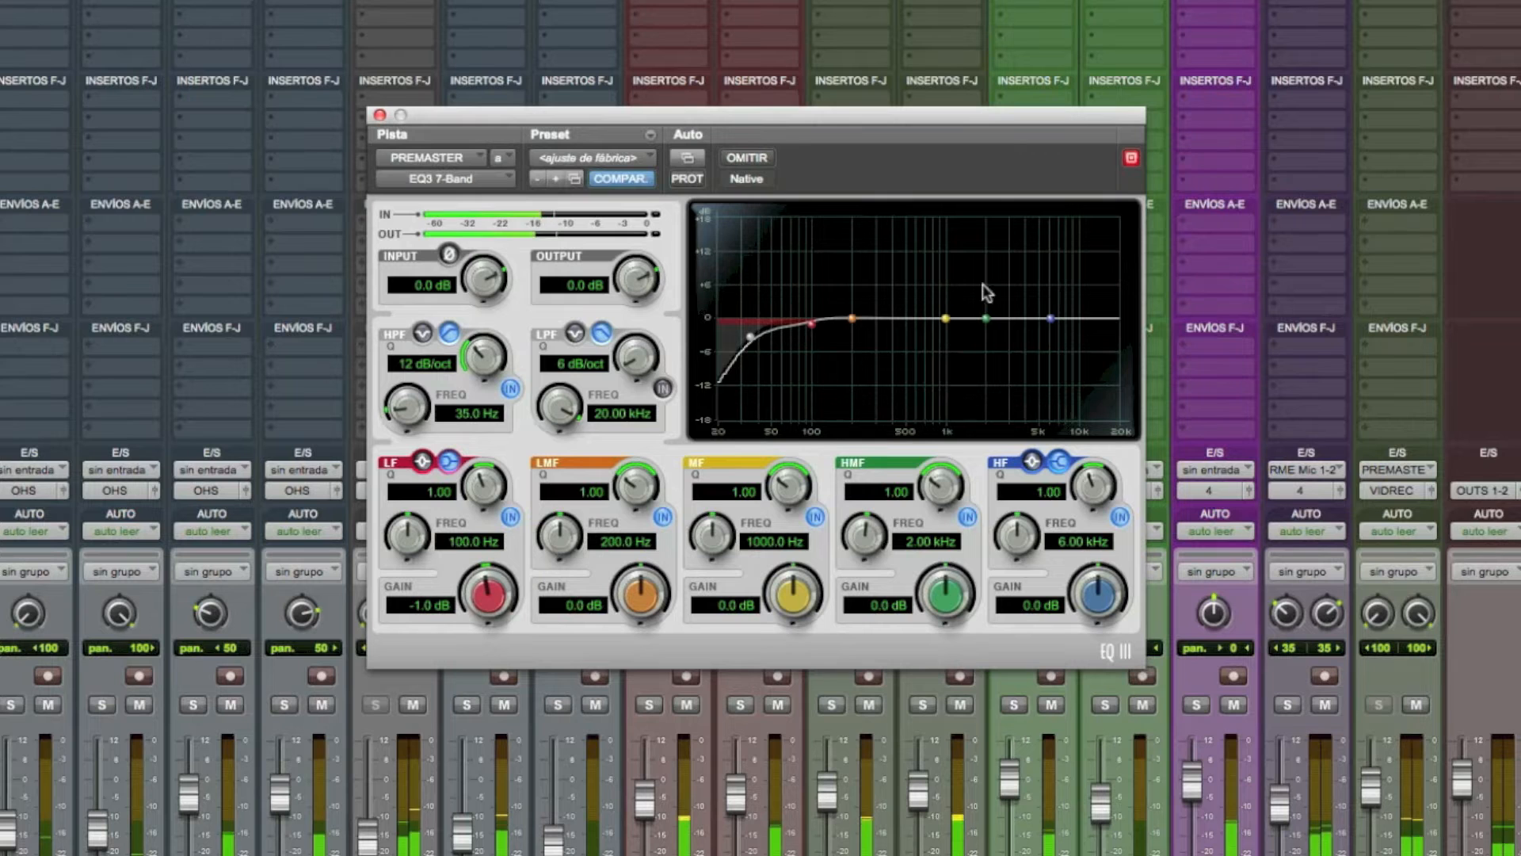
click(744, 159)
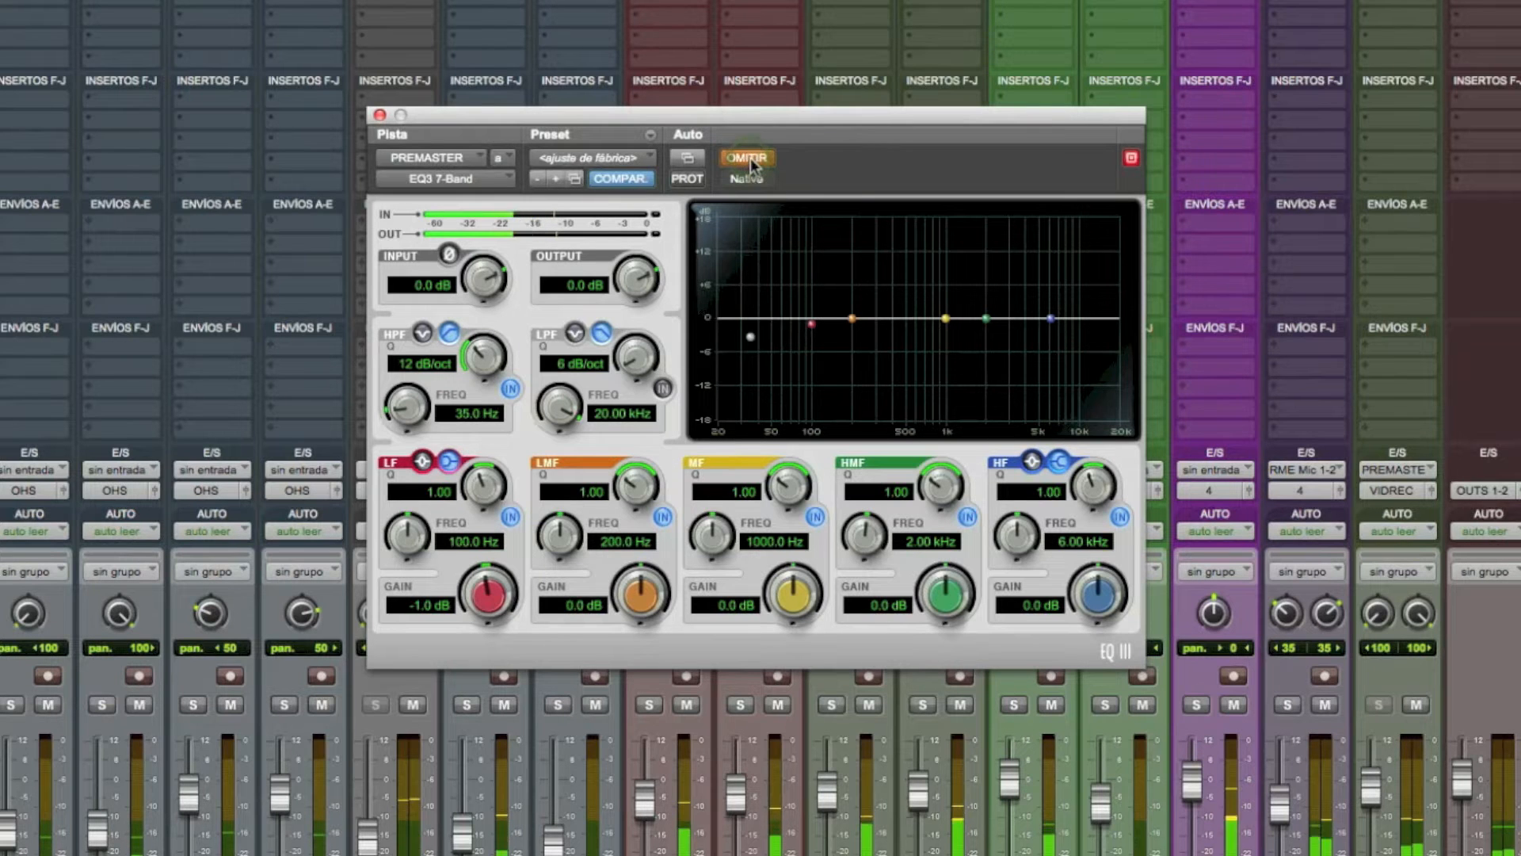
click(750, 161)
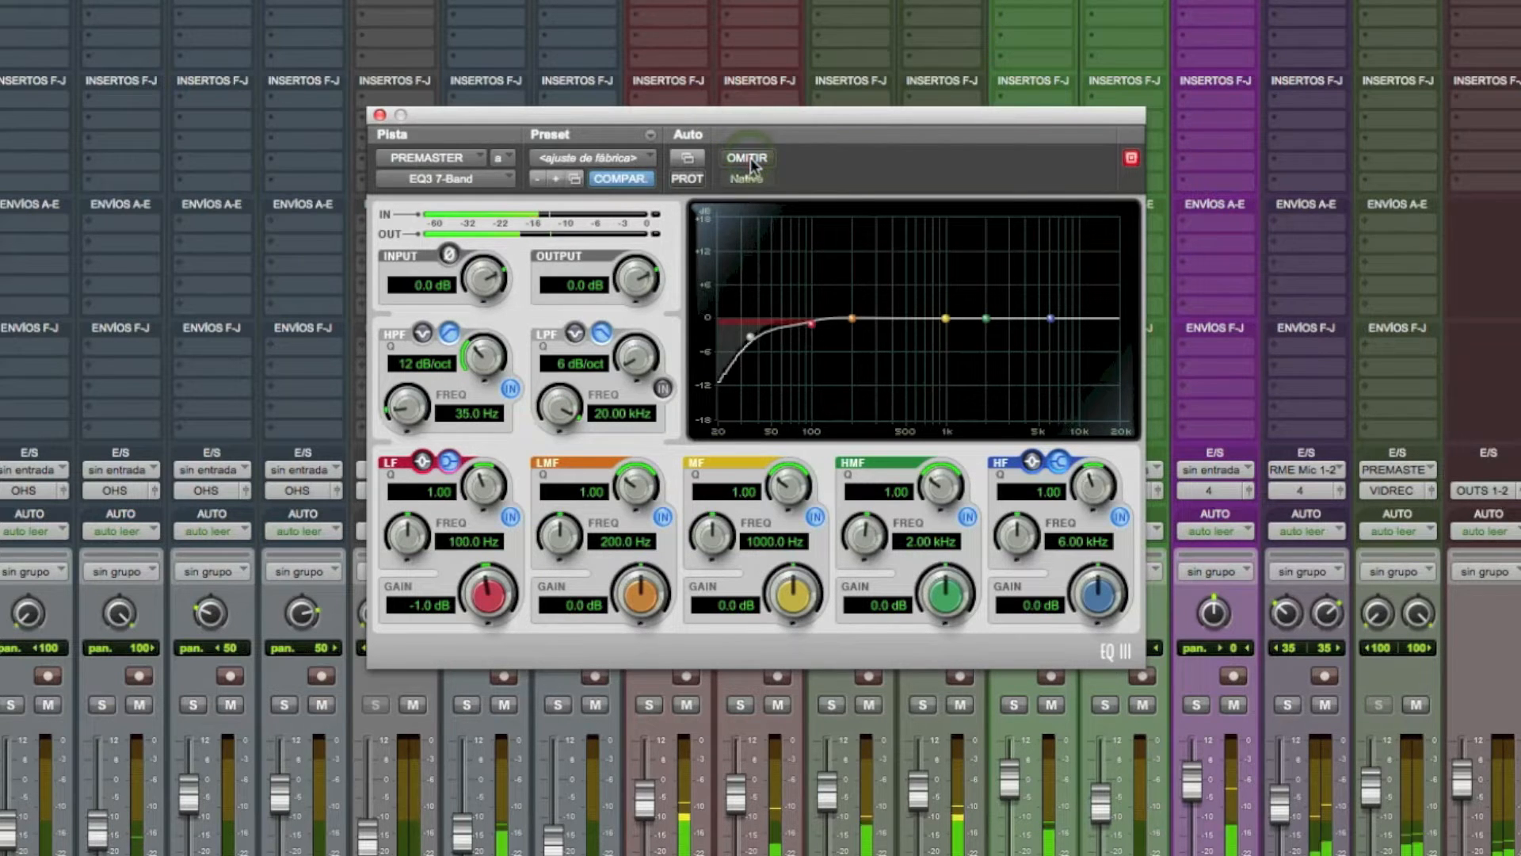
Set the high-pass filter to 45.8 Hz and the LF gain to -1.4 dB, comparing the result with the EQ bypassed.
drag(413, 404, 438, 406)
drag(509, 581, 509, 590)
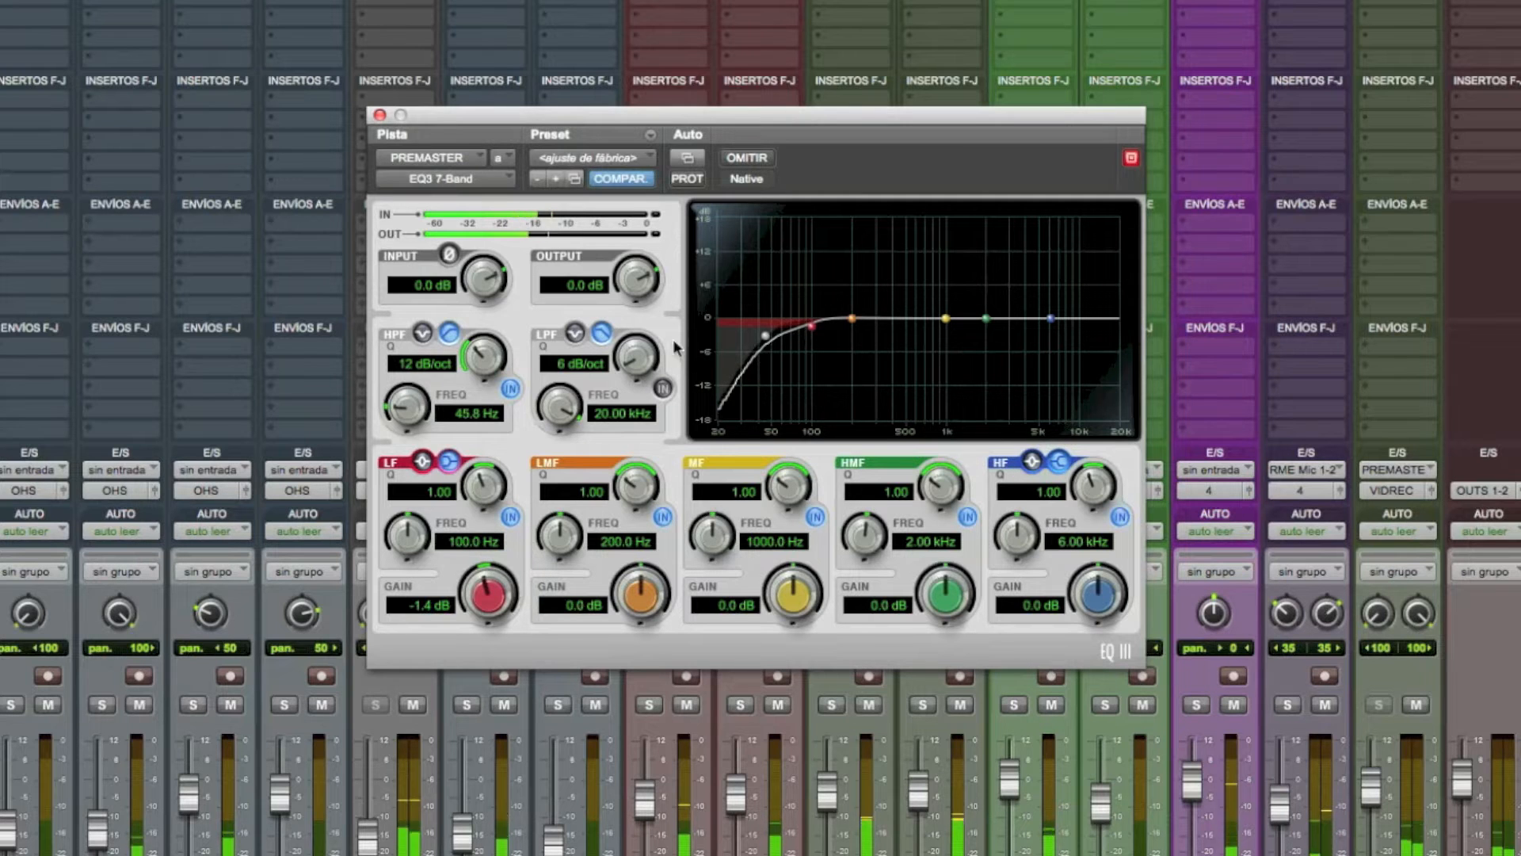
click(756, 159)
click(761, 161)
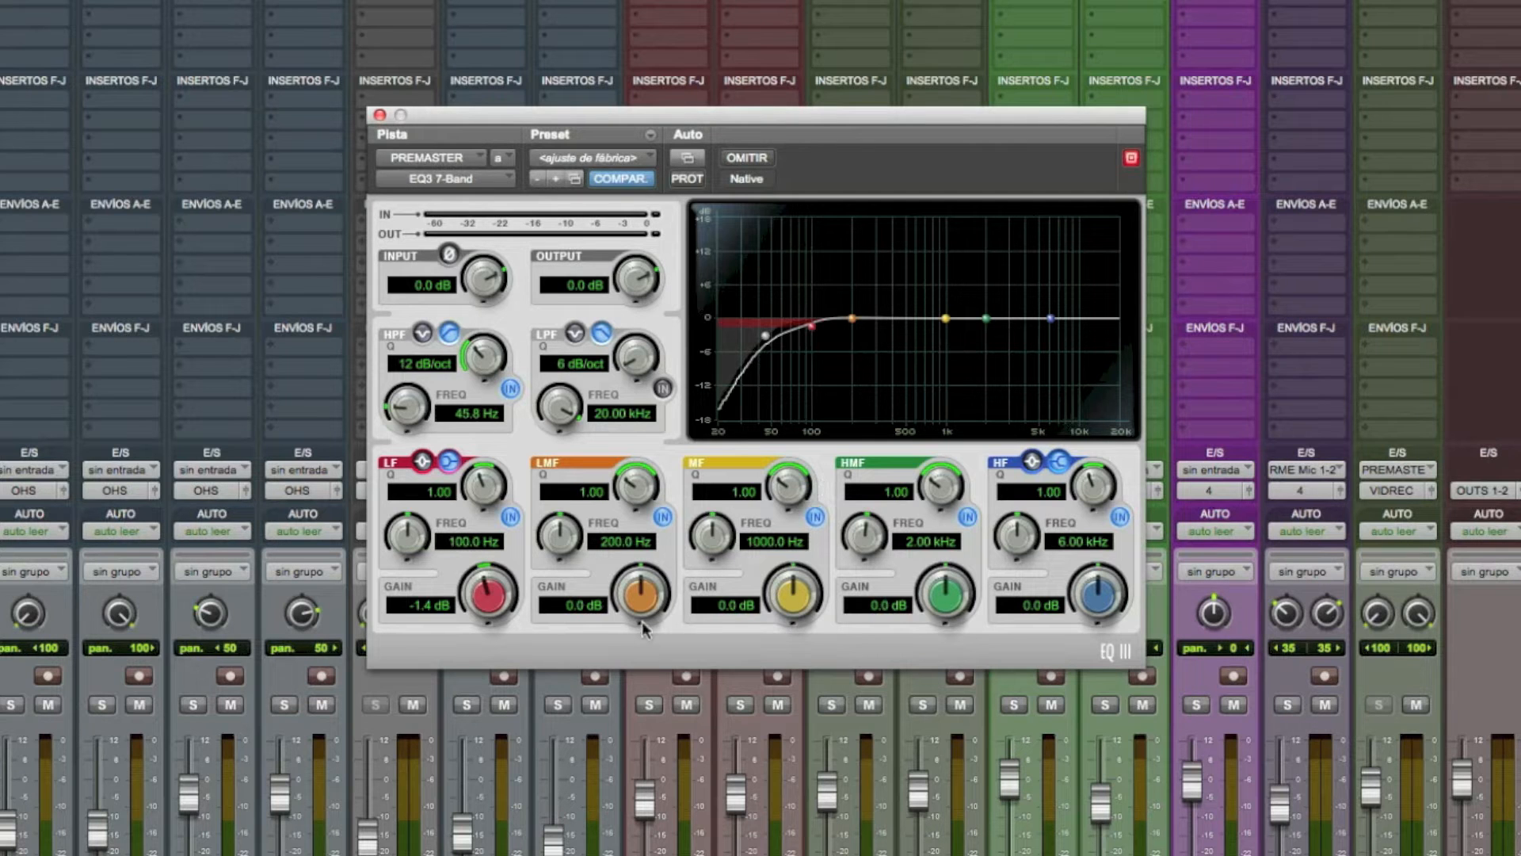
Find the low-mid buildup by boosting the LMF band, then cut it -2.7 dB at 195.2 Hz with a Q of 1.76.
drag(643, 624, 645, 466)
mouse_move(572, 549)
mouse_down()
mouse_move(574, 535)
mouse_move(564, 561)
mouse_up()
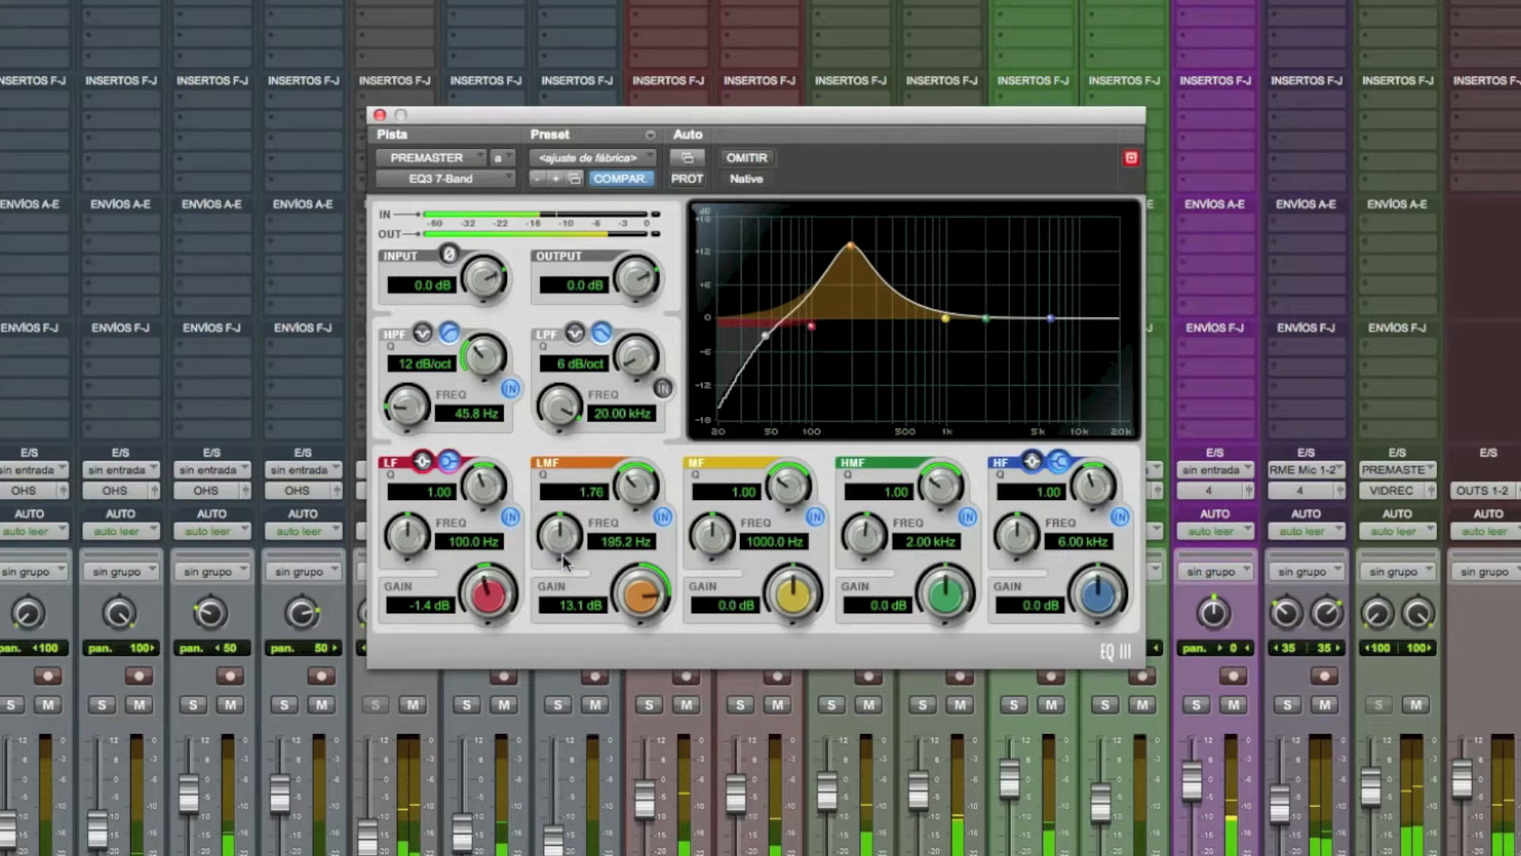
drag(640, 596, 654, 727)
drag(655, 617, 655, 622)
Boost and sweep the MF band, then cut it -2.1 dB at 404.7 Hz with a Q of 2.02.
drag(817, 529, 817, 524)
drag(793, 491, 795, 468)
mouse_move(710, 536)
mouse_down()
mouse_move(670, 561)
mouse_move(690, 559)
mouse_up()
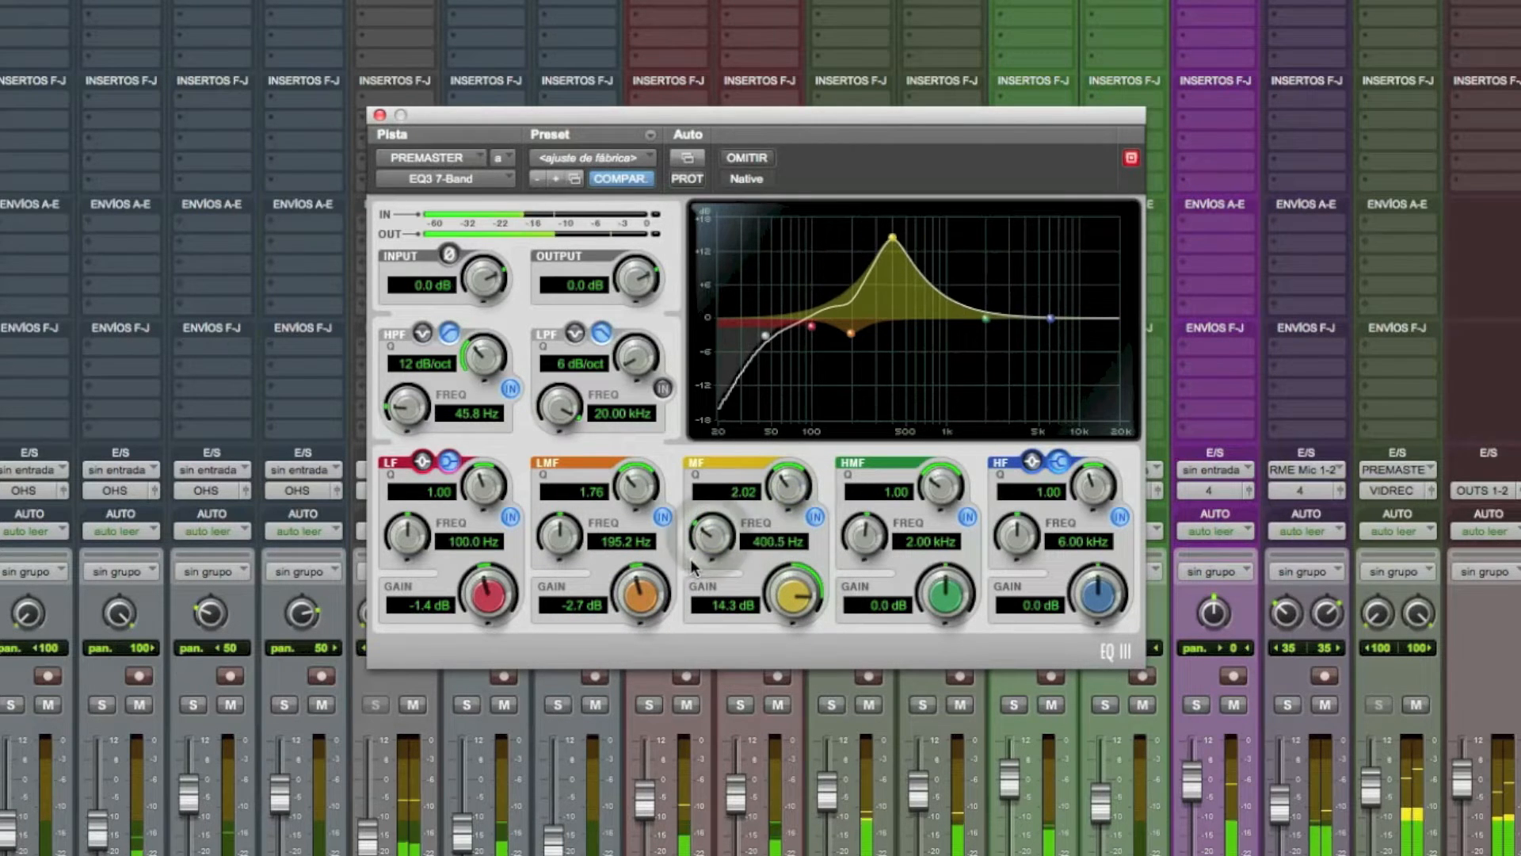
drag(793, 595, 826, 732)
drag(799, 593, 798, 603)
Set the LMF band's gain to -2.9 dB and compare the full EQ curve bypassed and active.
drag(640, 598, 640, 602)
click(748, 159)
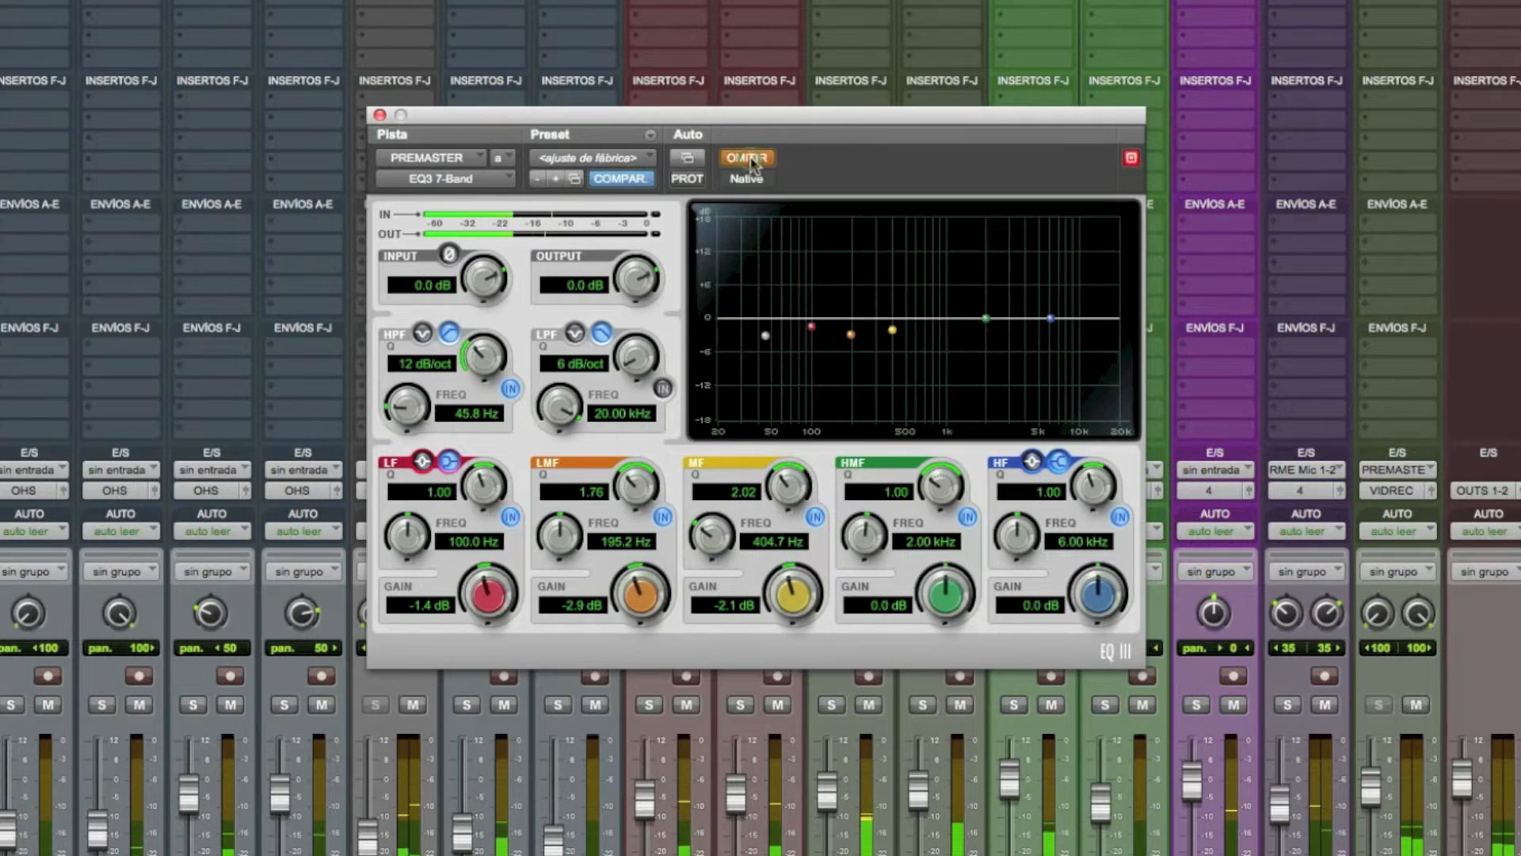
click(753, 160)
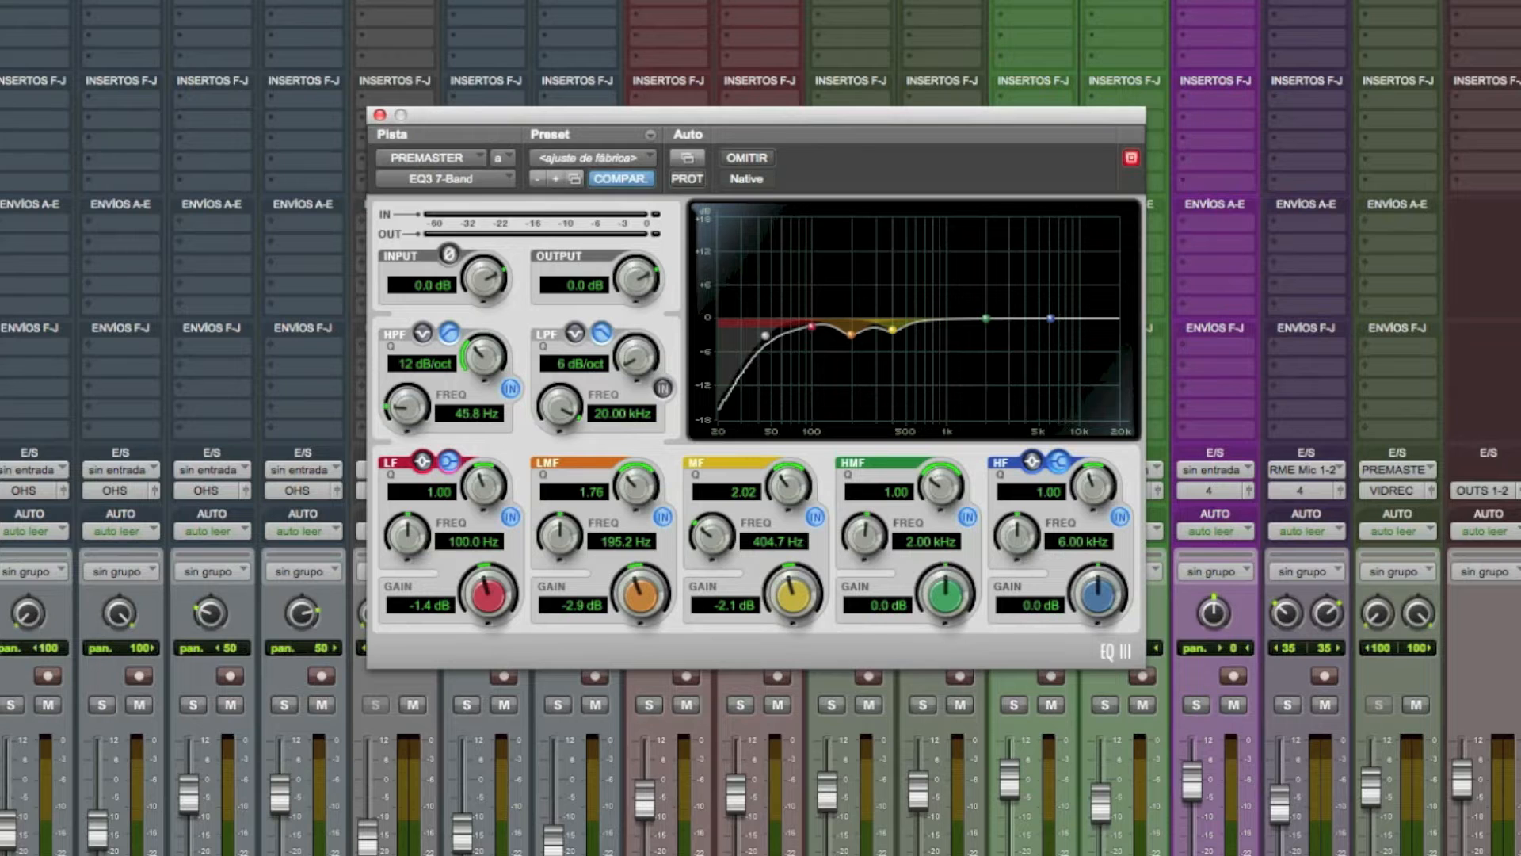
Boost the HF shelf at 6.00 kHz by 5.0 dB, compare with the EQ bypassed, and settle its gain at 3.5 dB.
drag(1129, 602, 1201, 569)
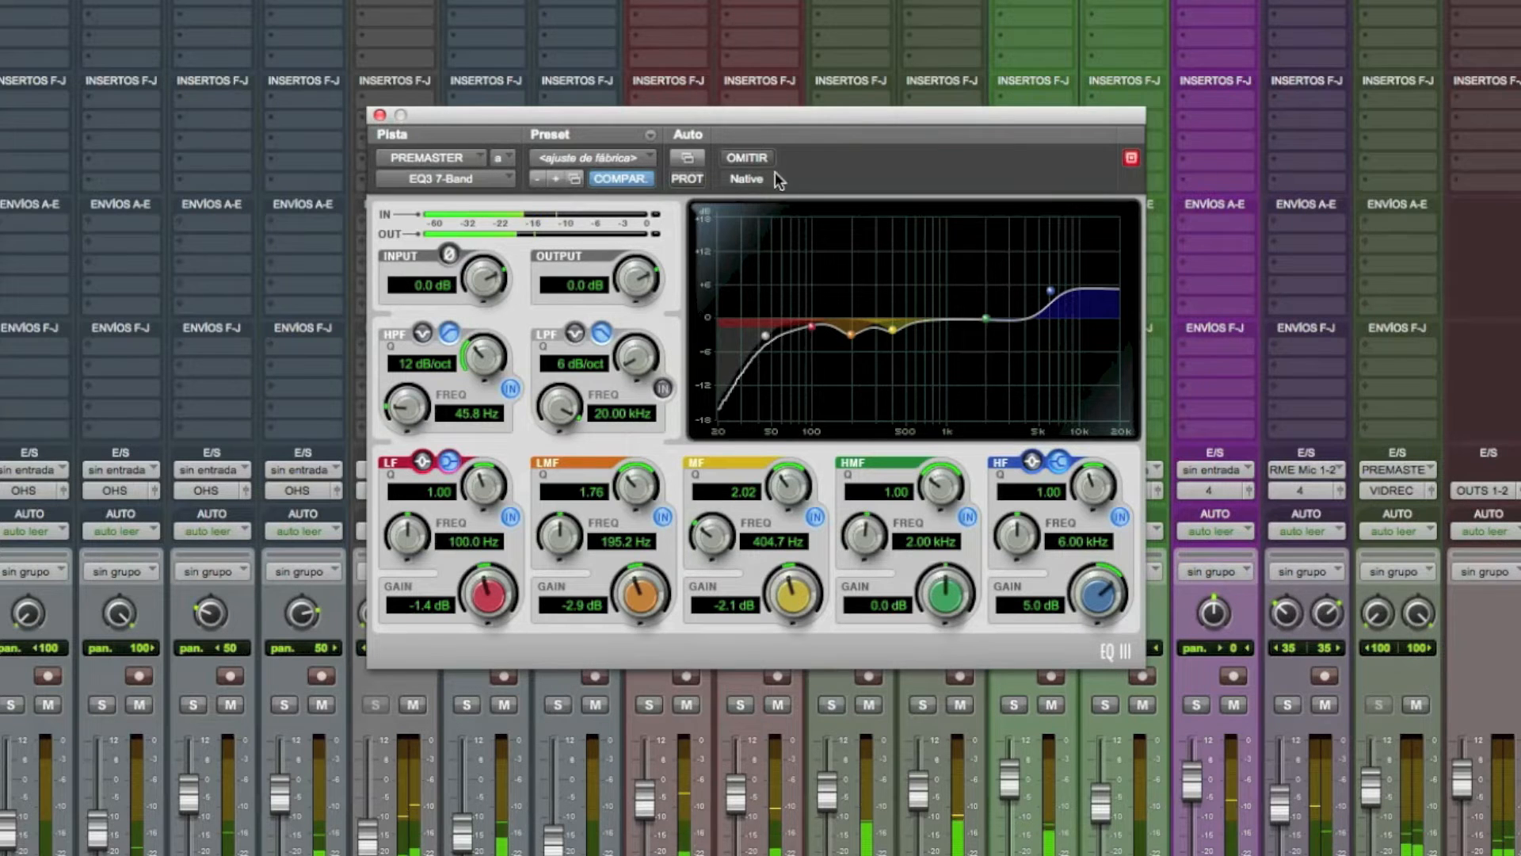
click(747, 158)
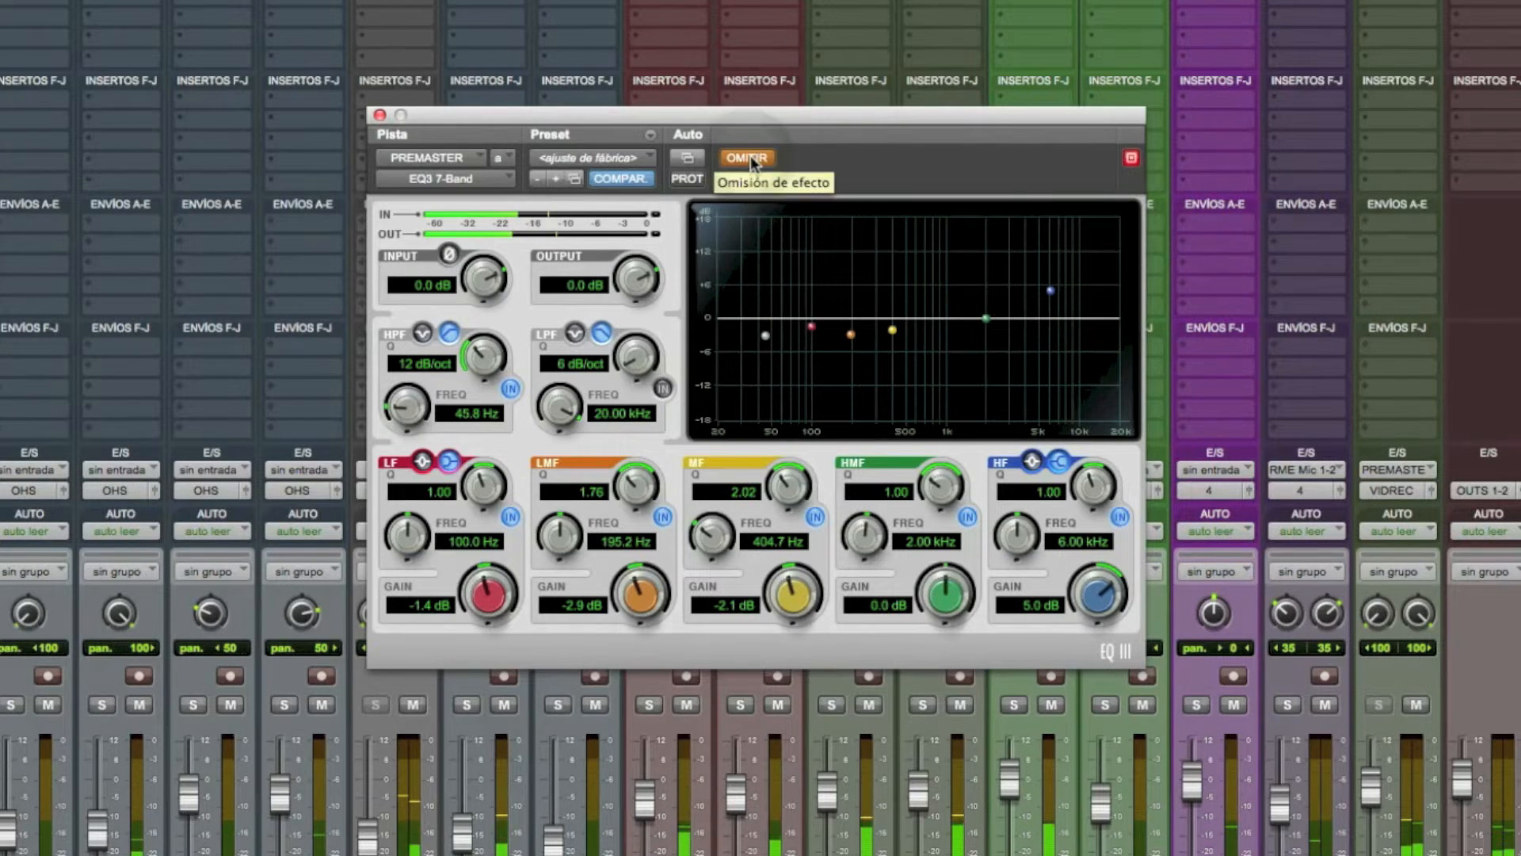
click(748, 159)
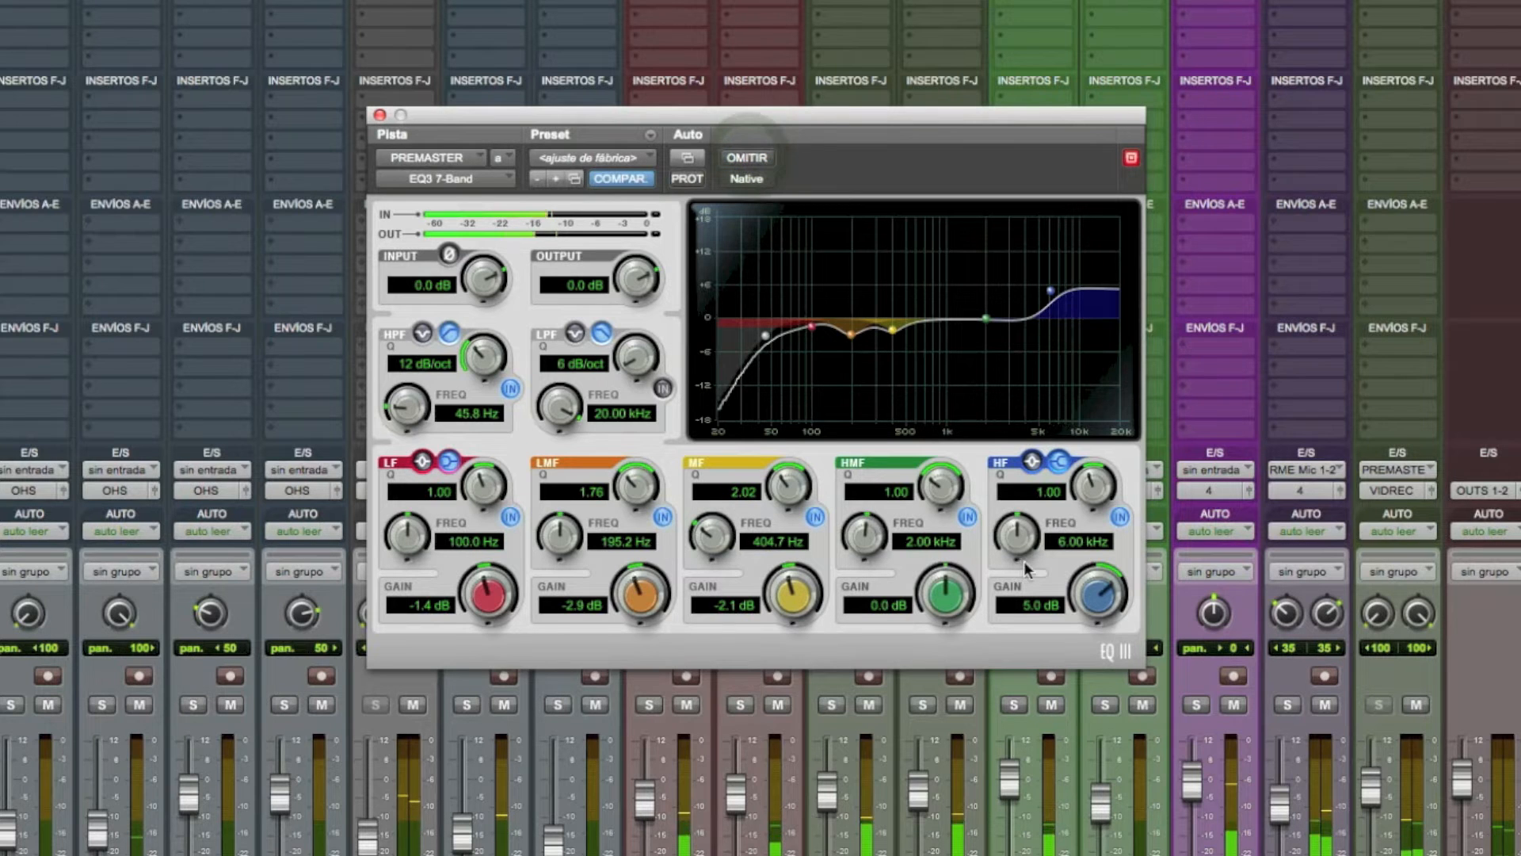
drag(1087, 592, 1082, 613)
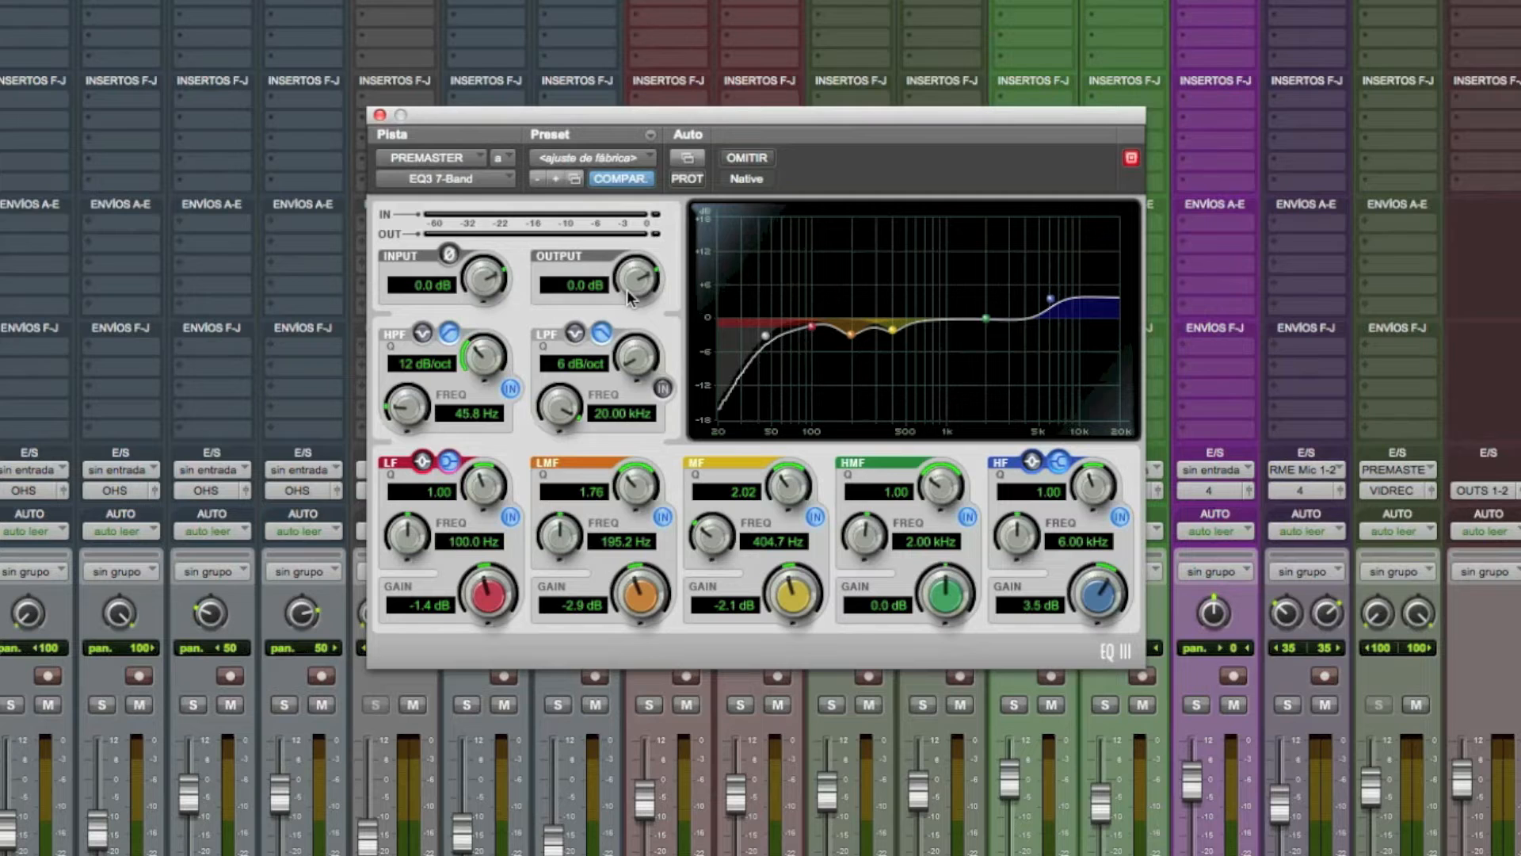
Set the EQ's output gain to 1.6 dB during playback and compare the whole EQ bypassed and active at matched level.
drag(631, 297, 614, 285)
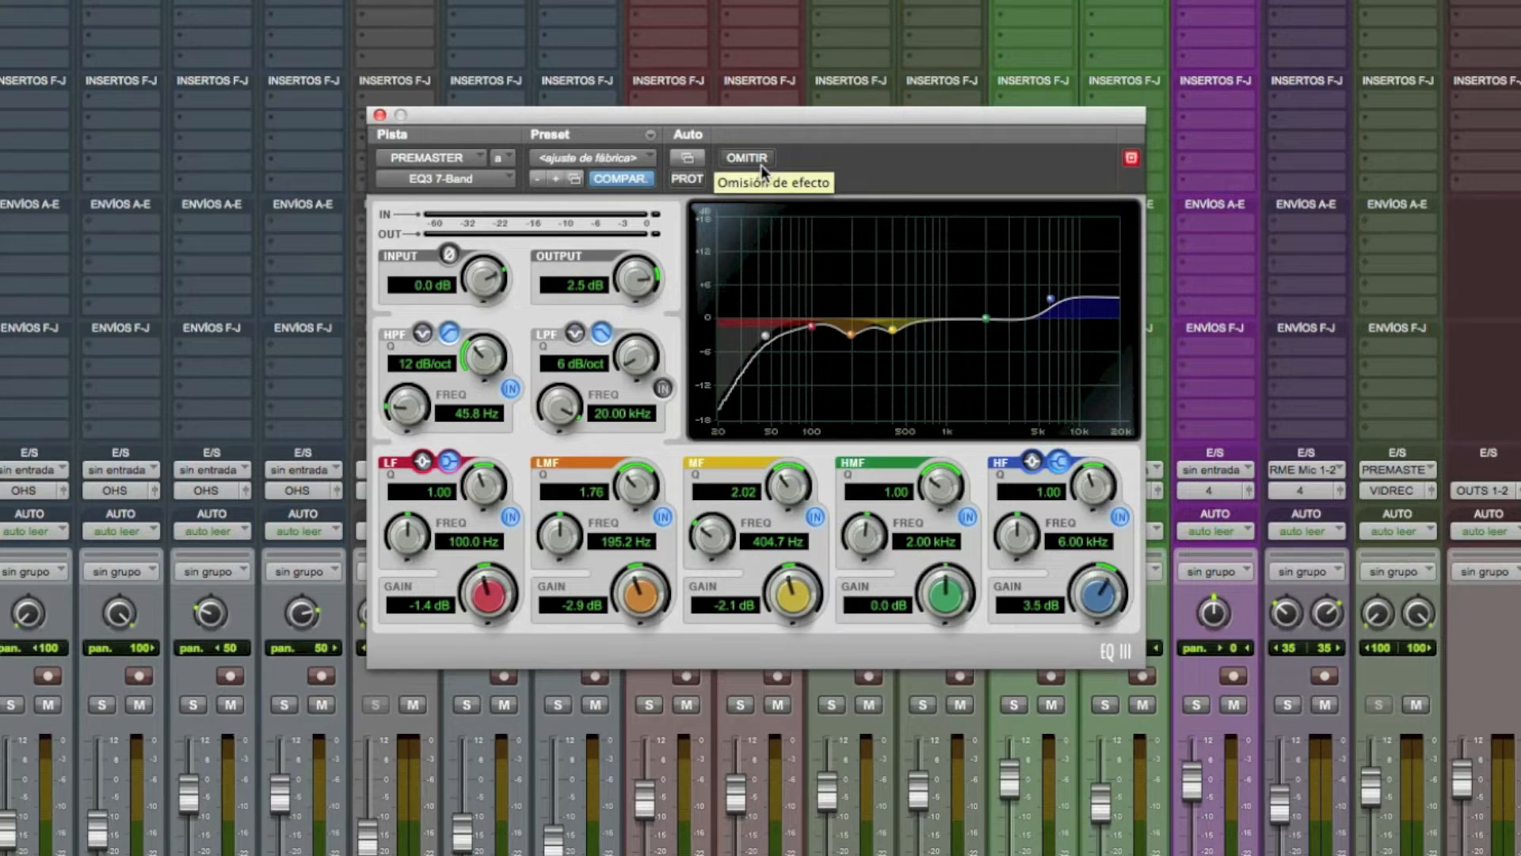
key(space)
drag(634, 280, 619, 297)
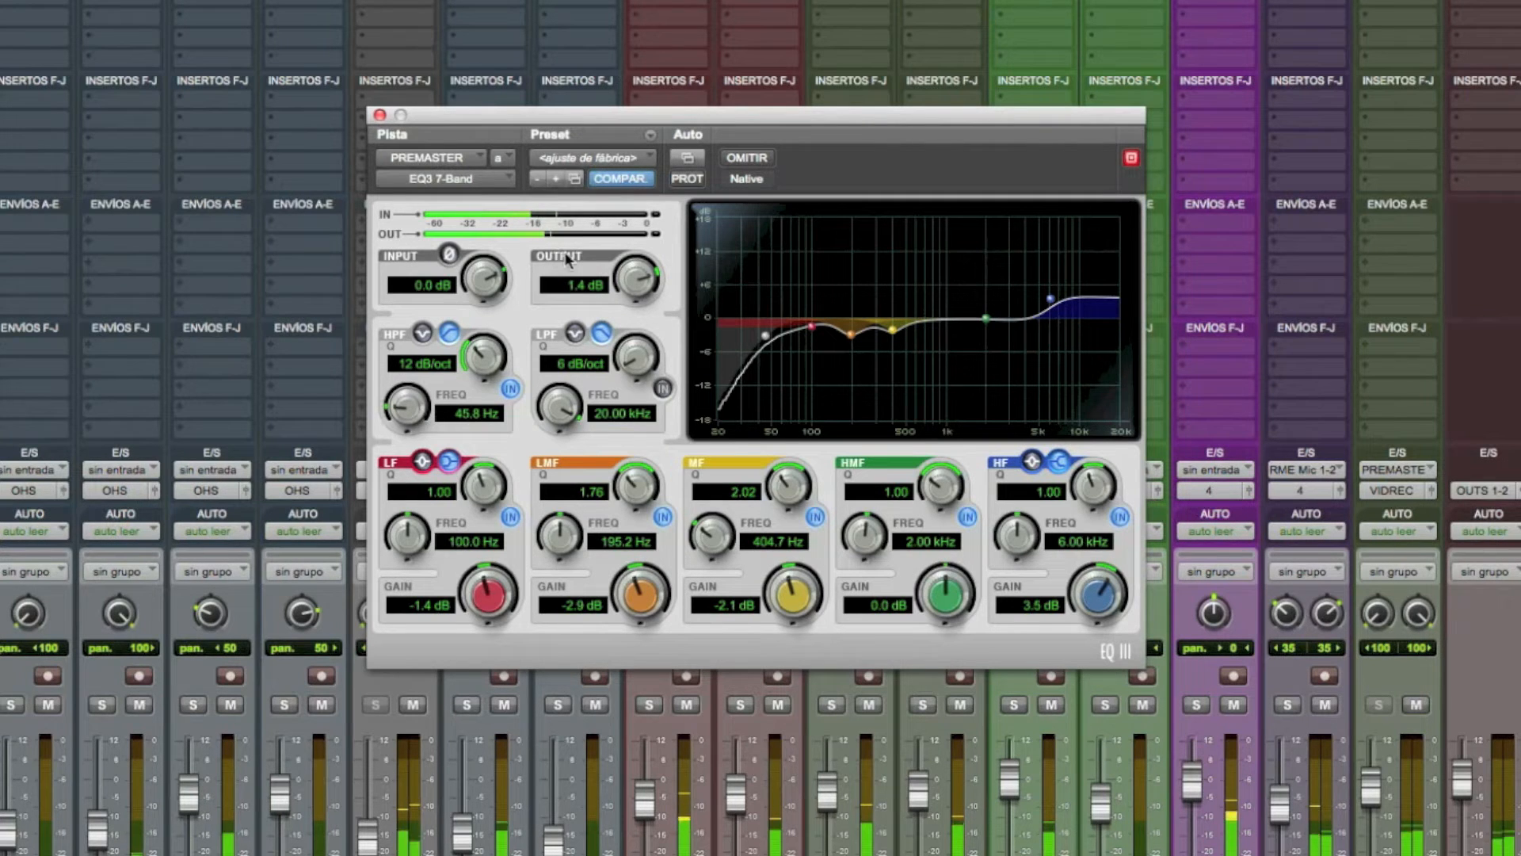
drag(635, 298, 635, 295)
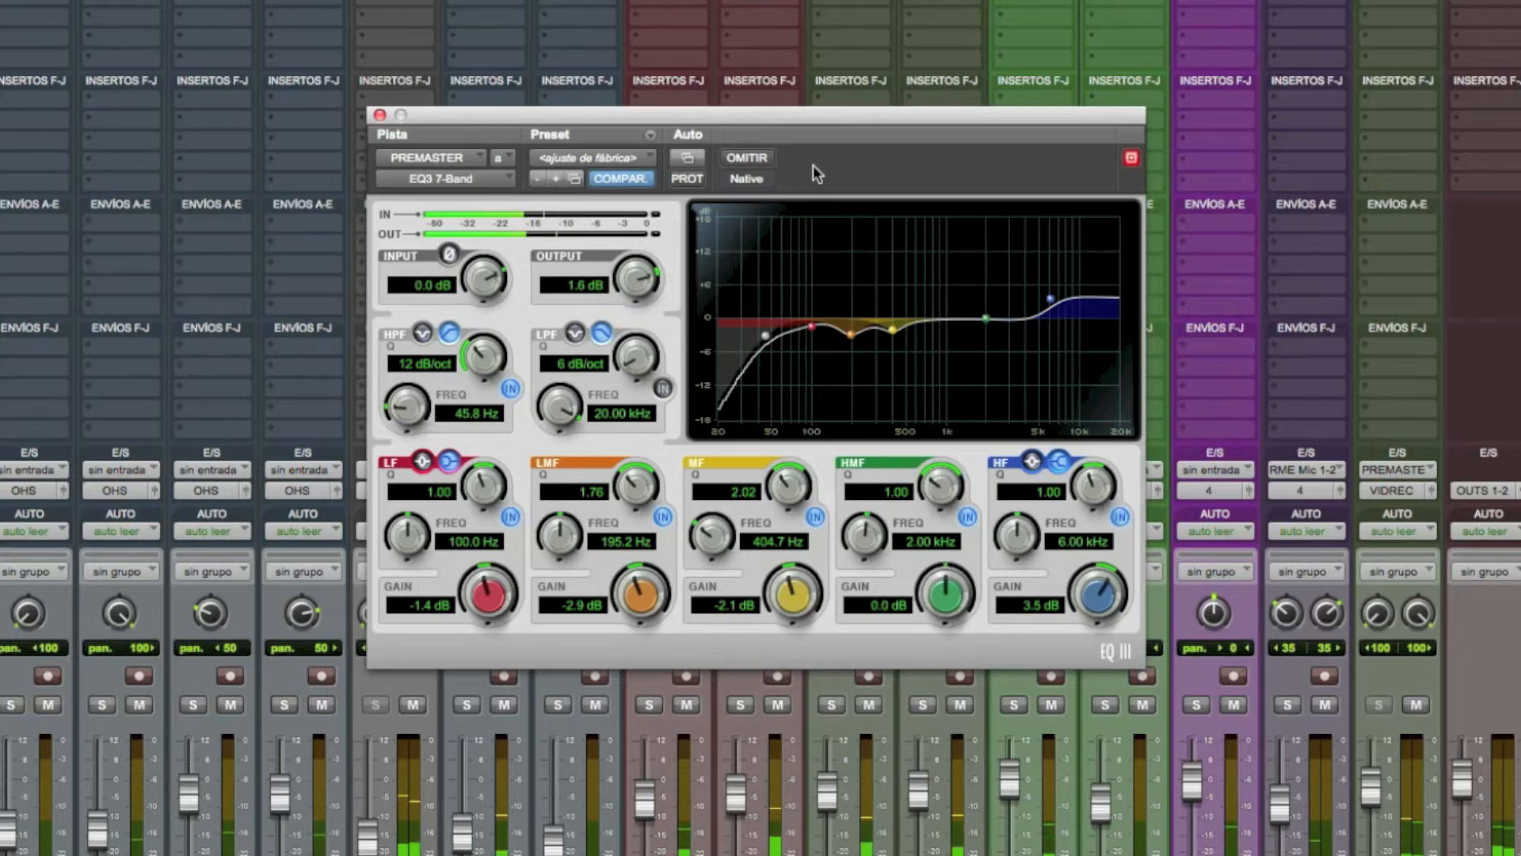
click(762, 162)
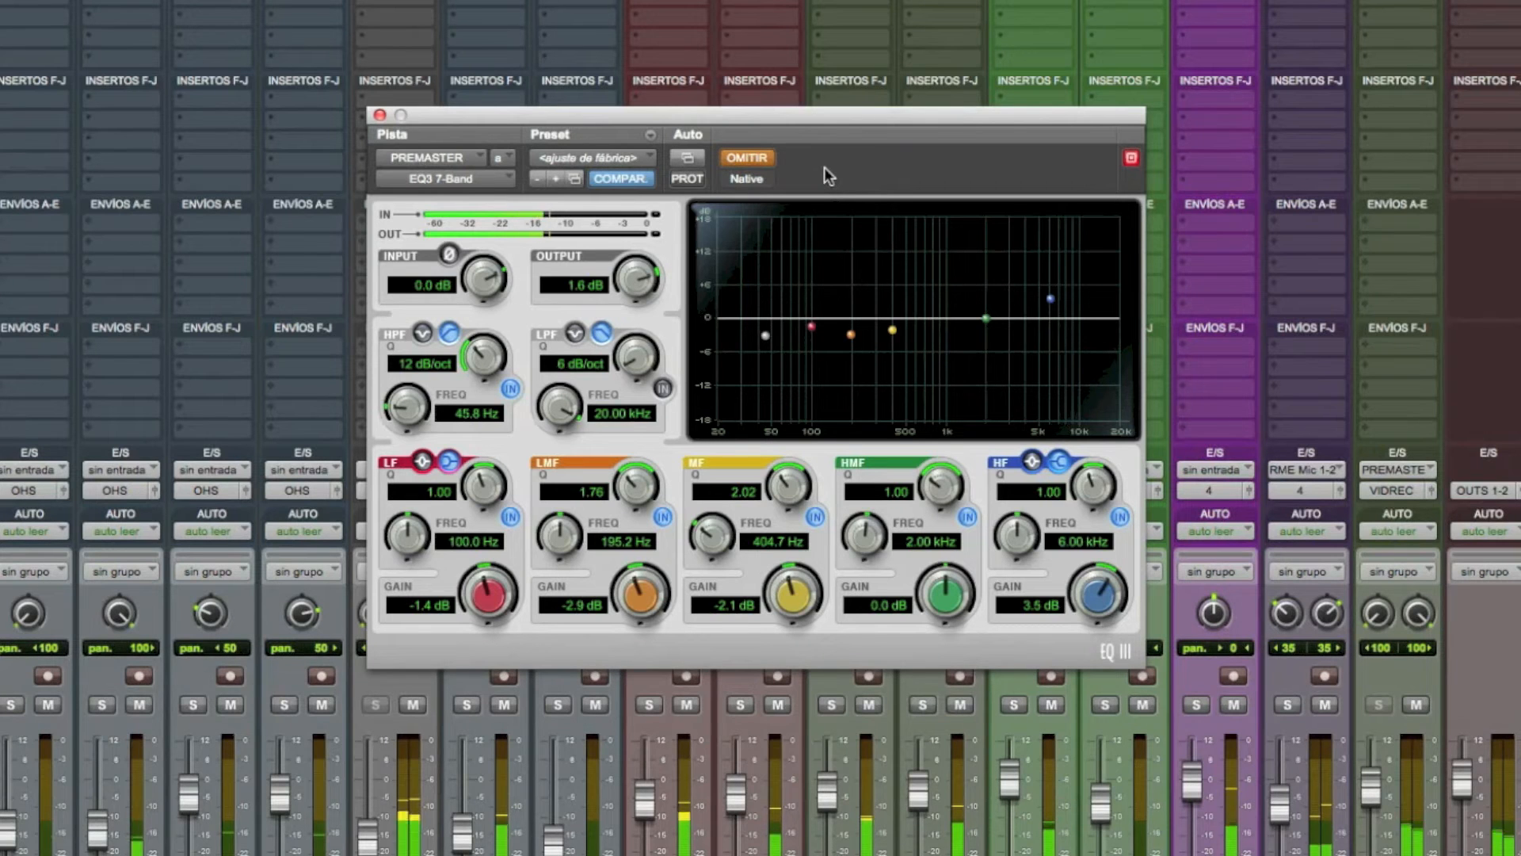
click(759, 158)
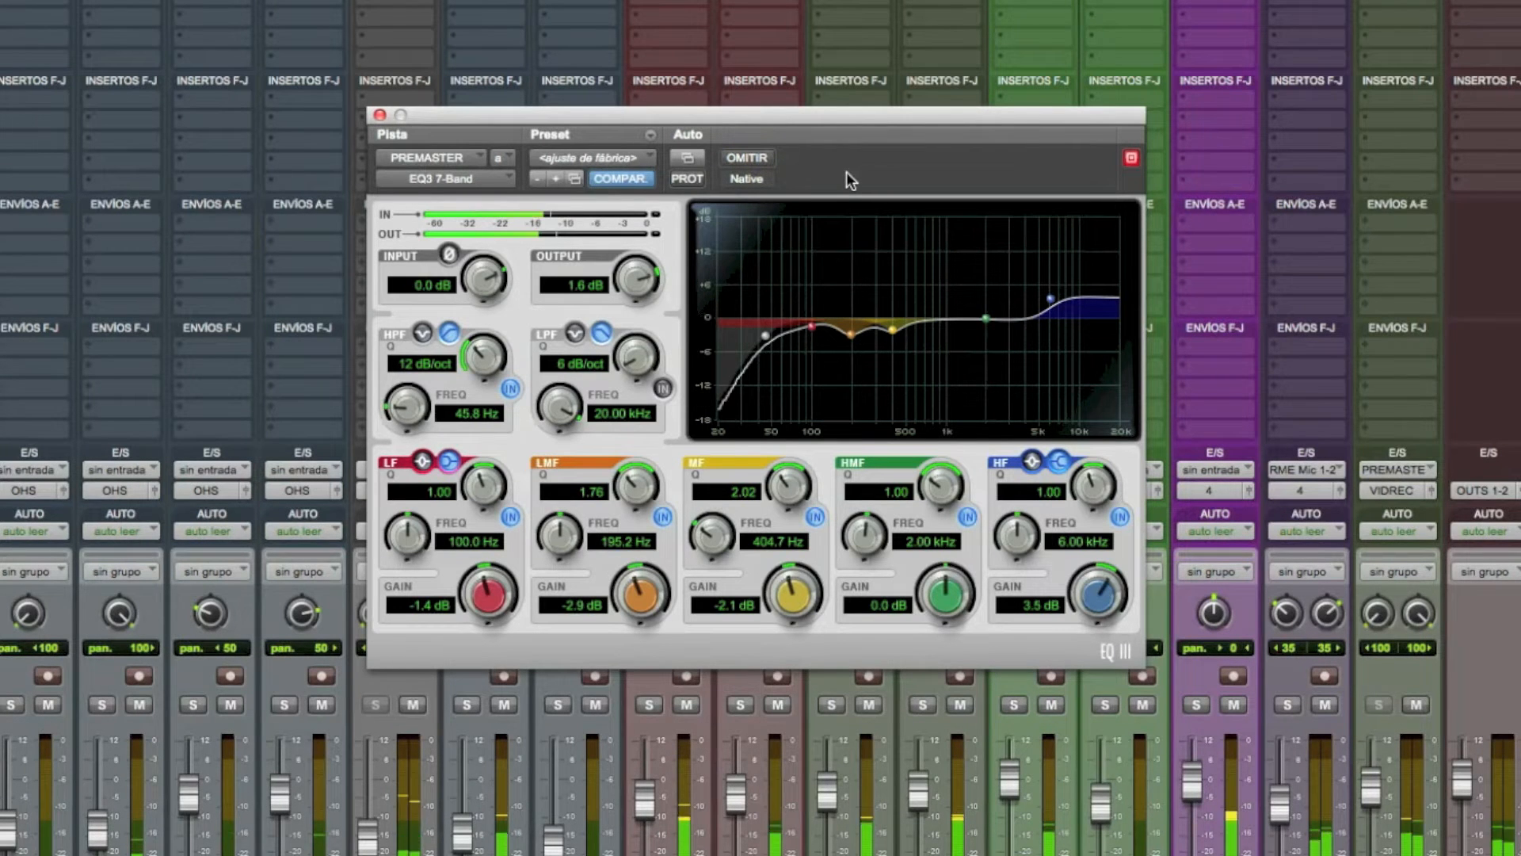
click(764, 158)
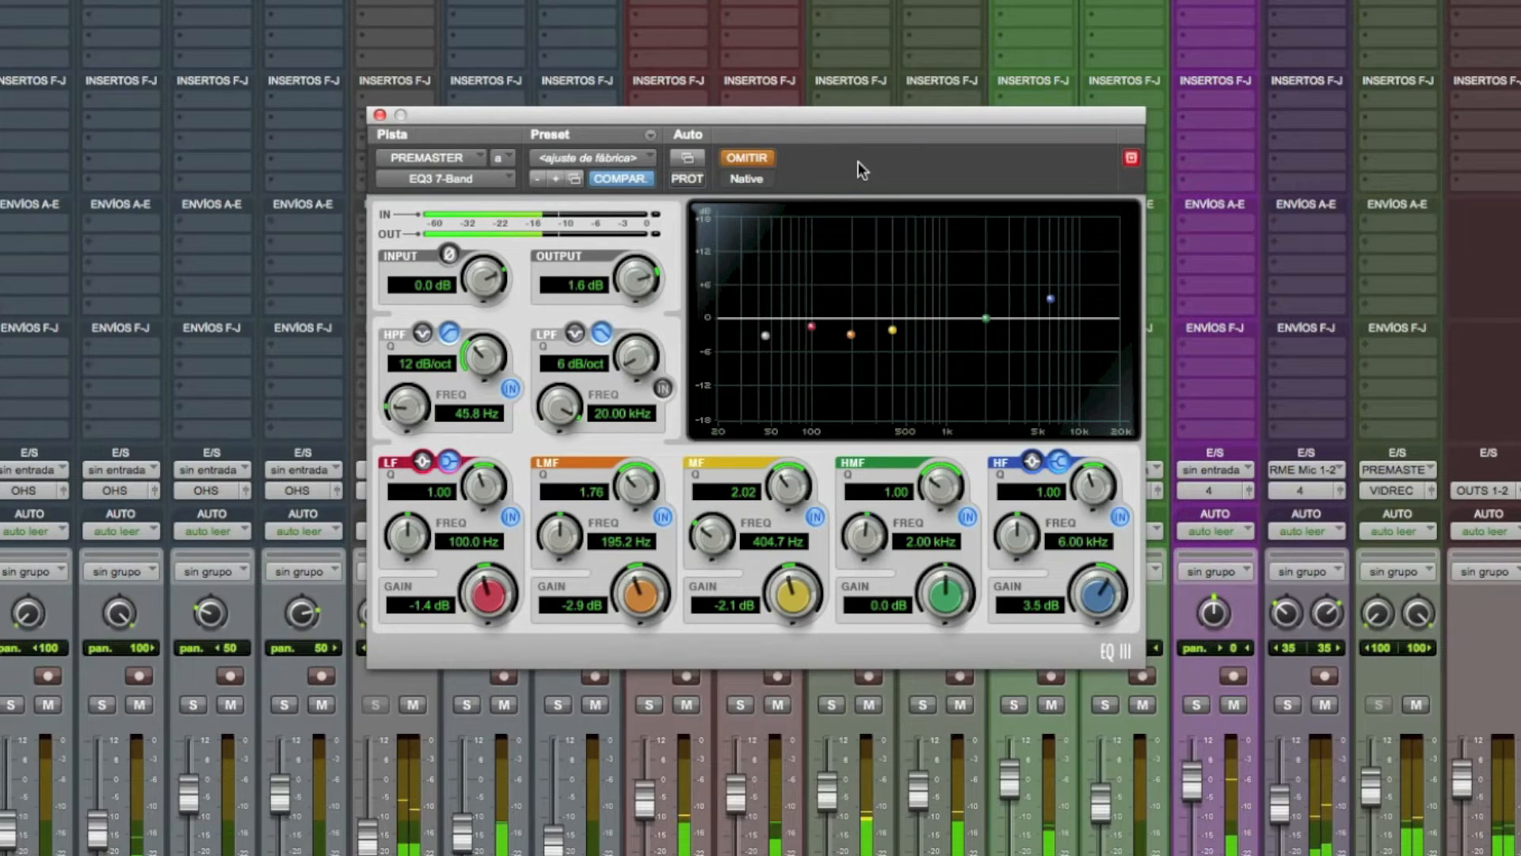
click(758, 167)
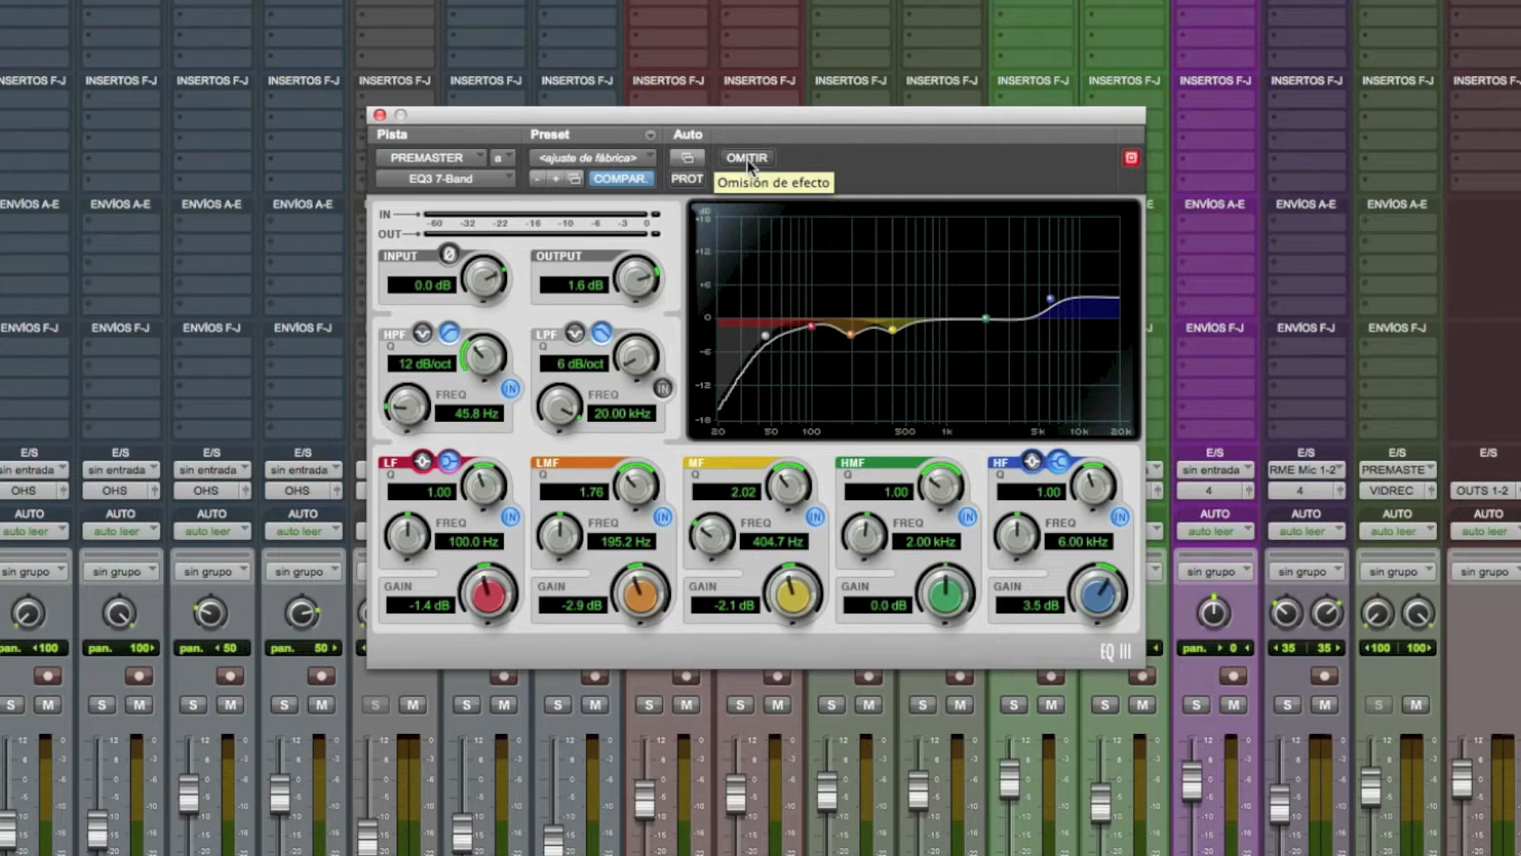
Fine-tune the band gains during playback to -3.1 dB for LMF, -2.3 dB for MF and 4.0 dB for HF, leaving the EQ active.
key(space)
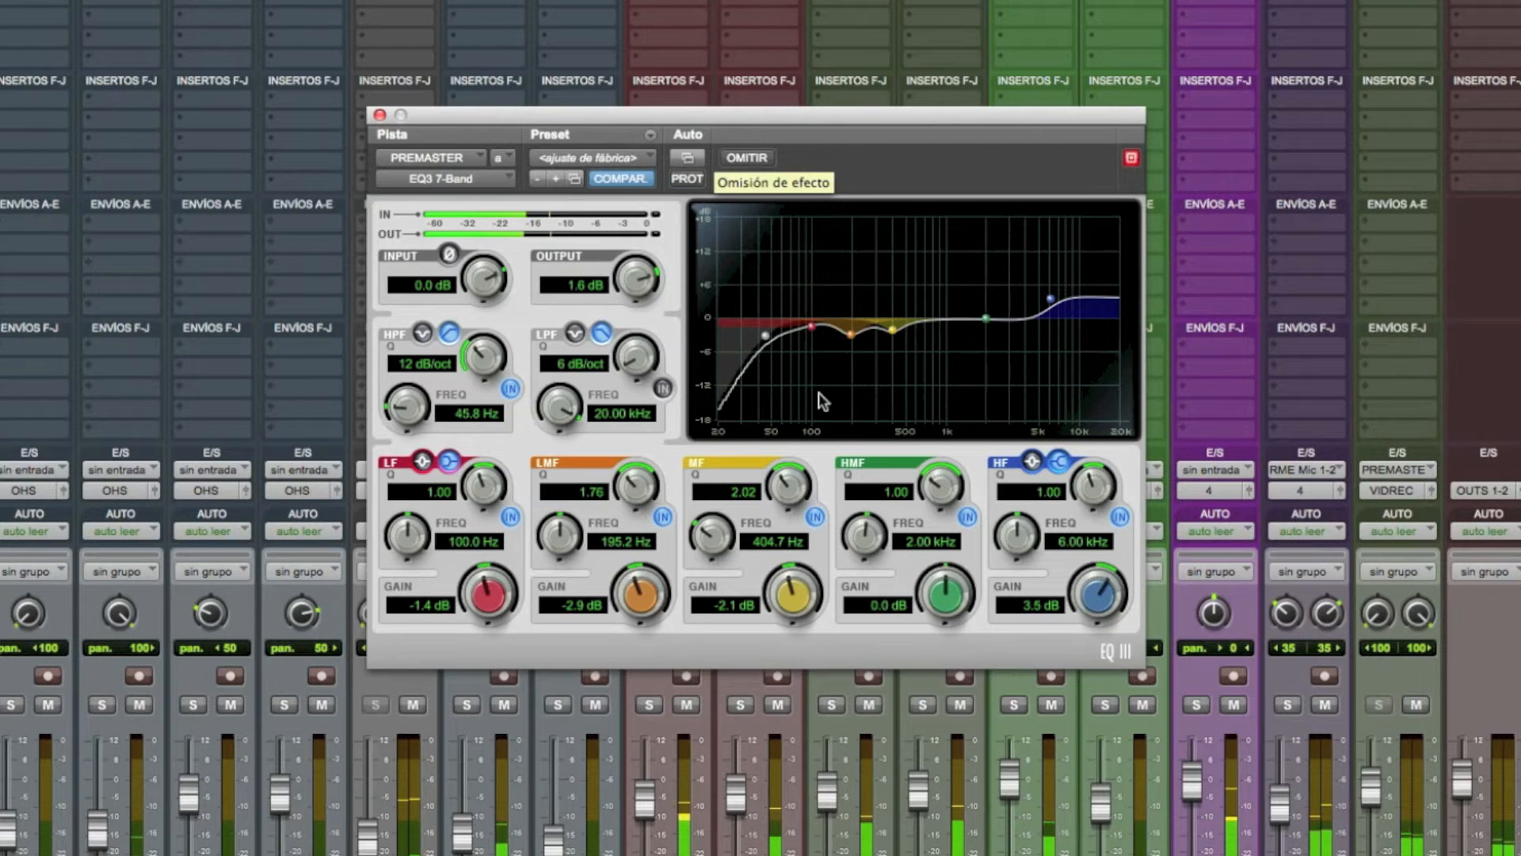
drag(658, 583, 658, 587)
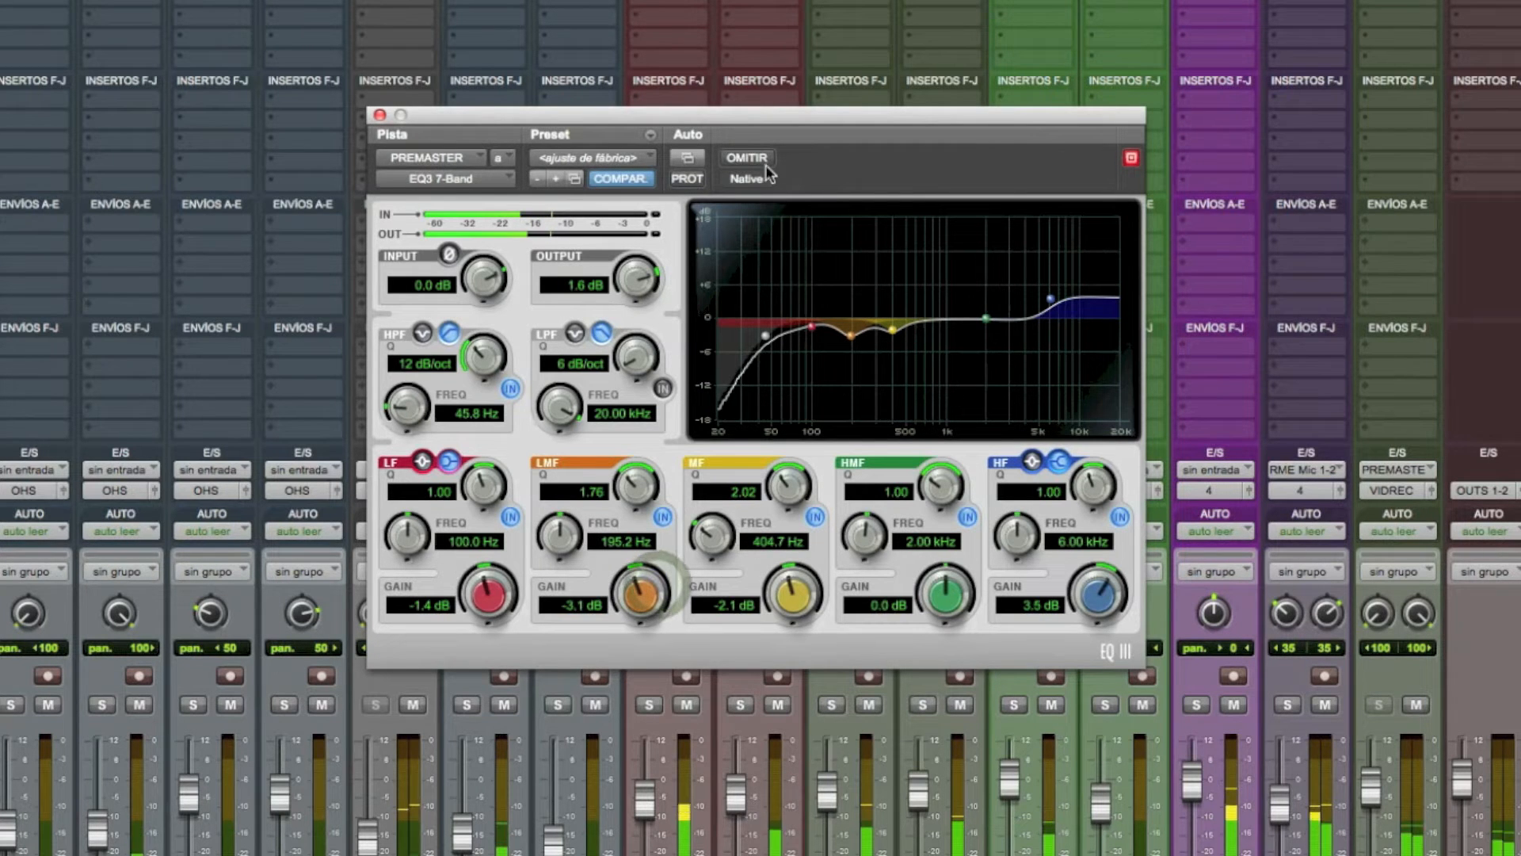
drag(789, 581, 789, 585)
click(746, 157)
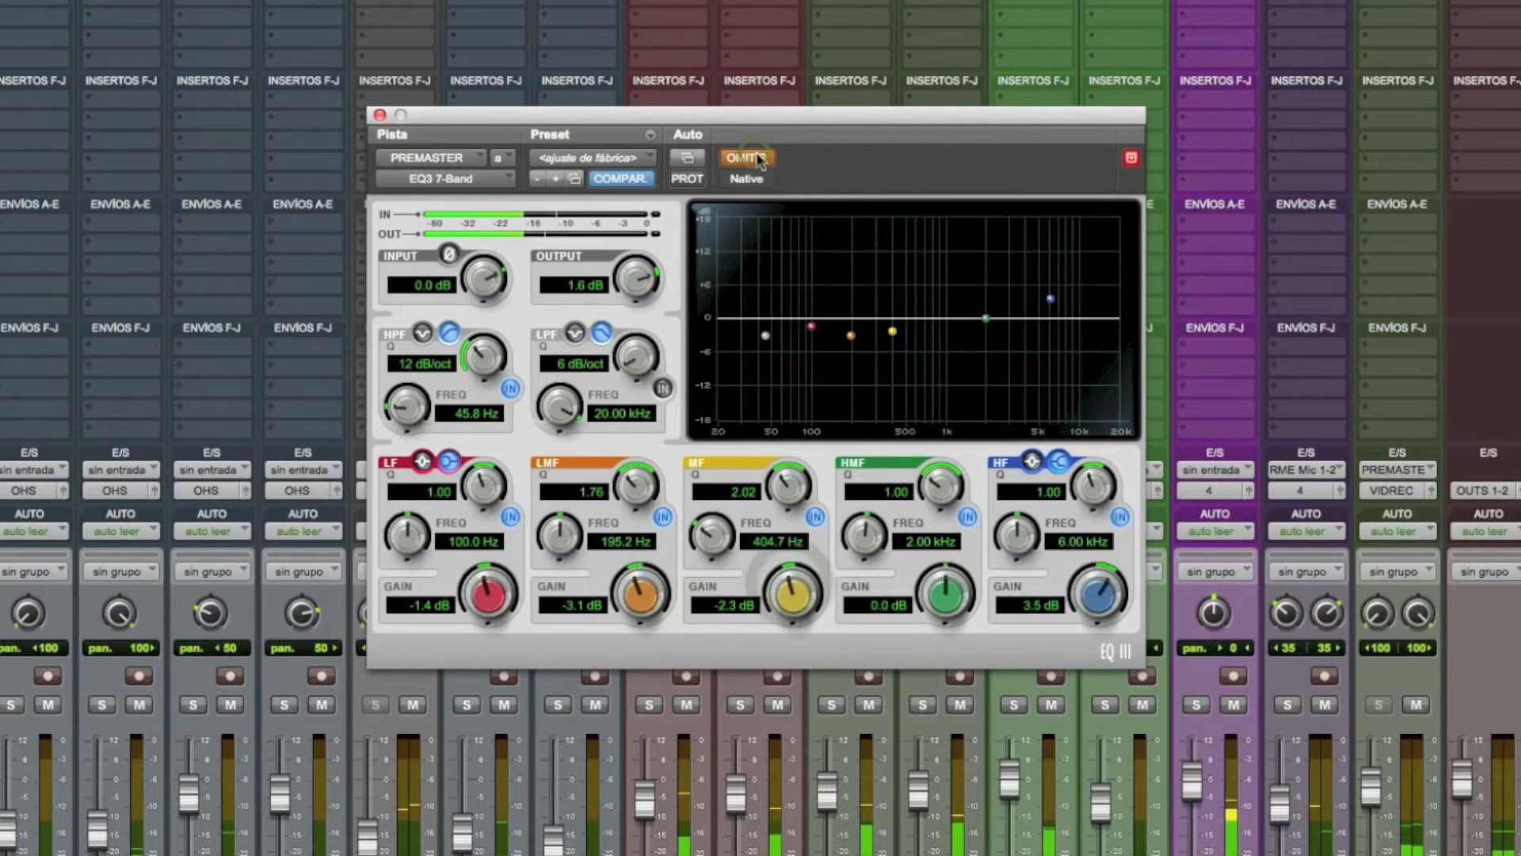
drag(1129, 624, 1129, 618)
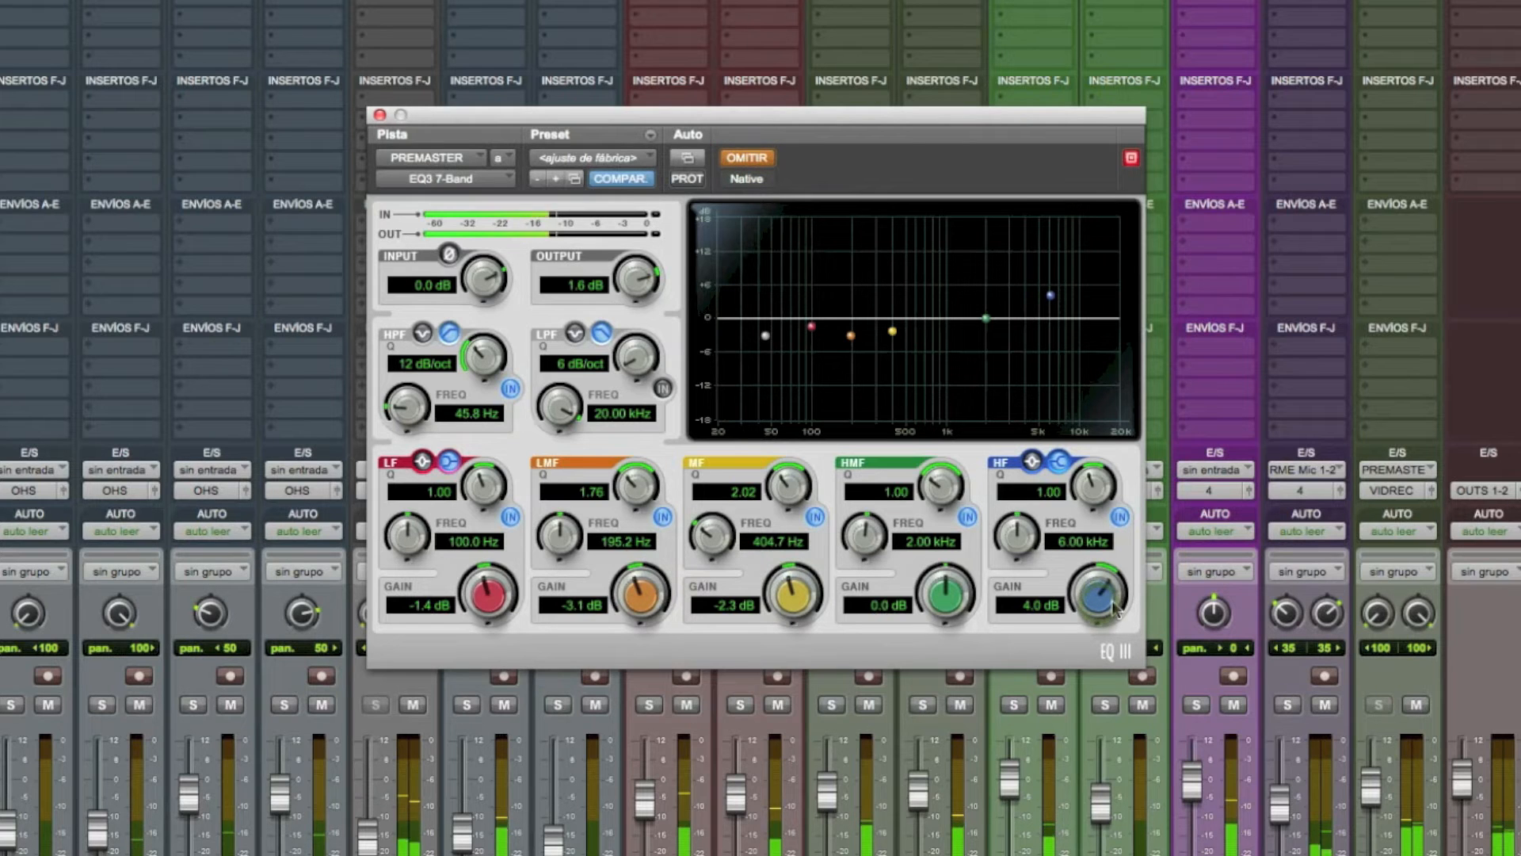
click(749, 159)
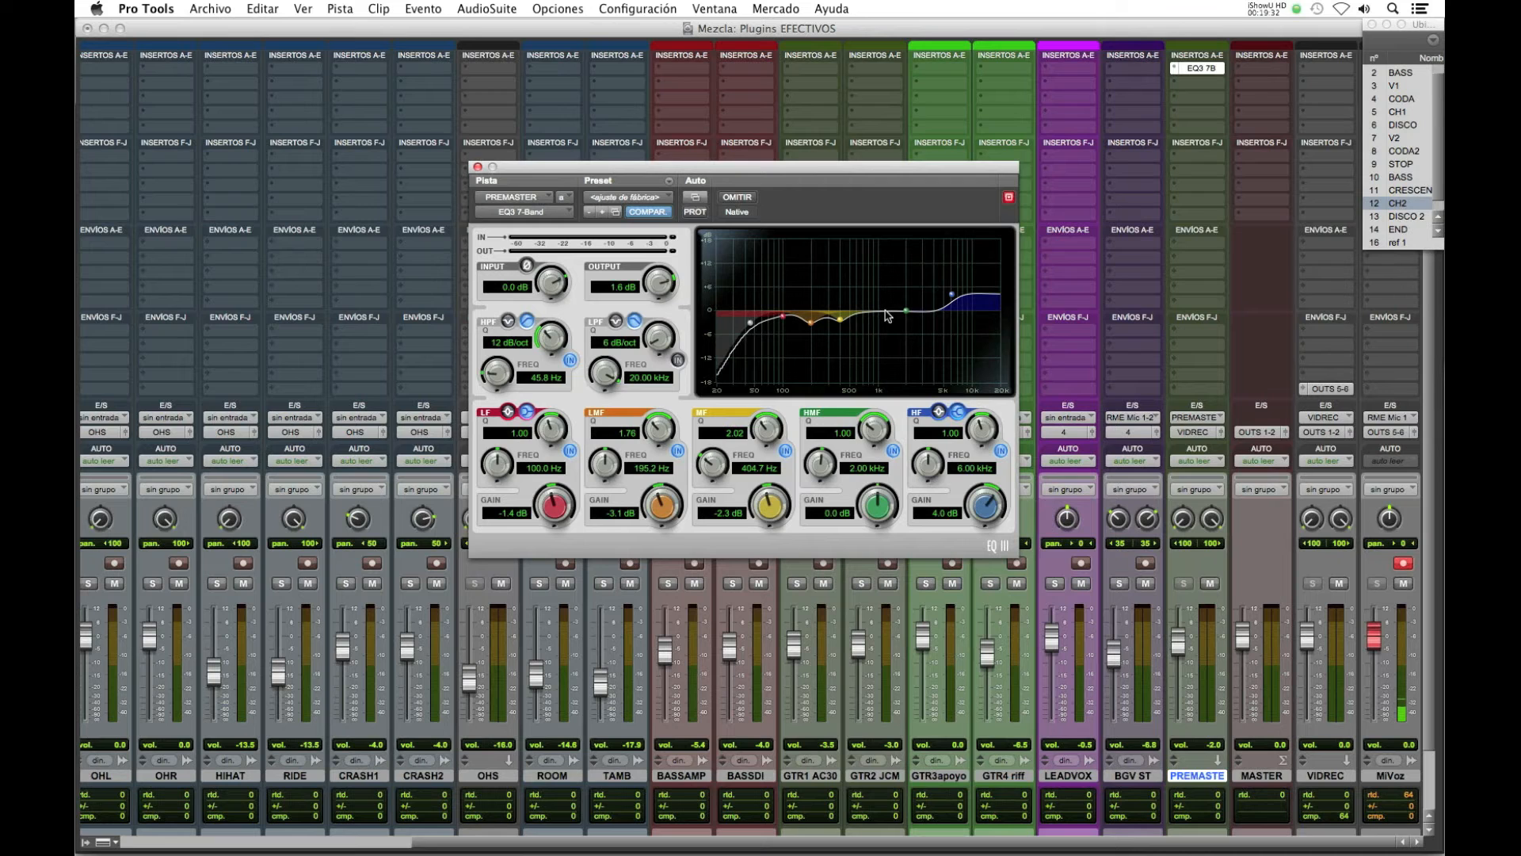
Close the EQ and insert the stereo Dyn3 Compressor/Limiter in the PREMASTER track's second insert slot.
click(478, 167)
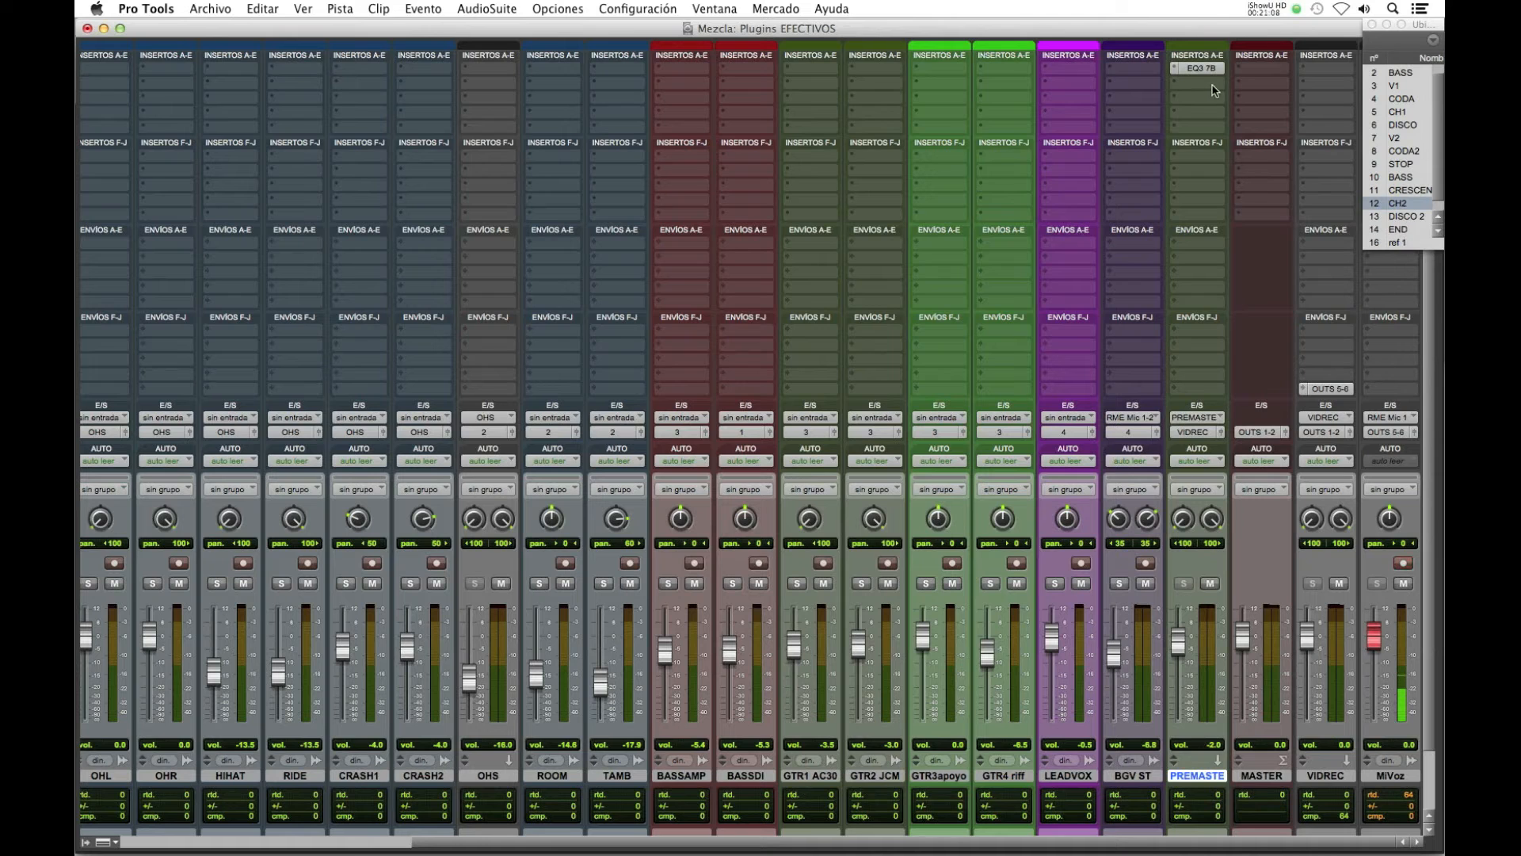
scroll(1029, 682, left, 10)
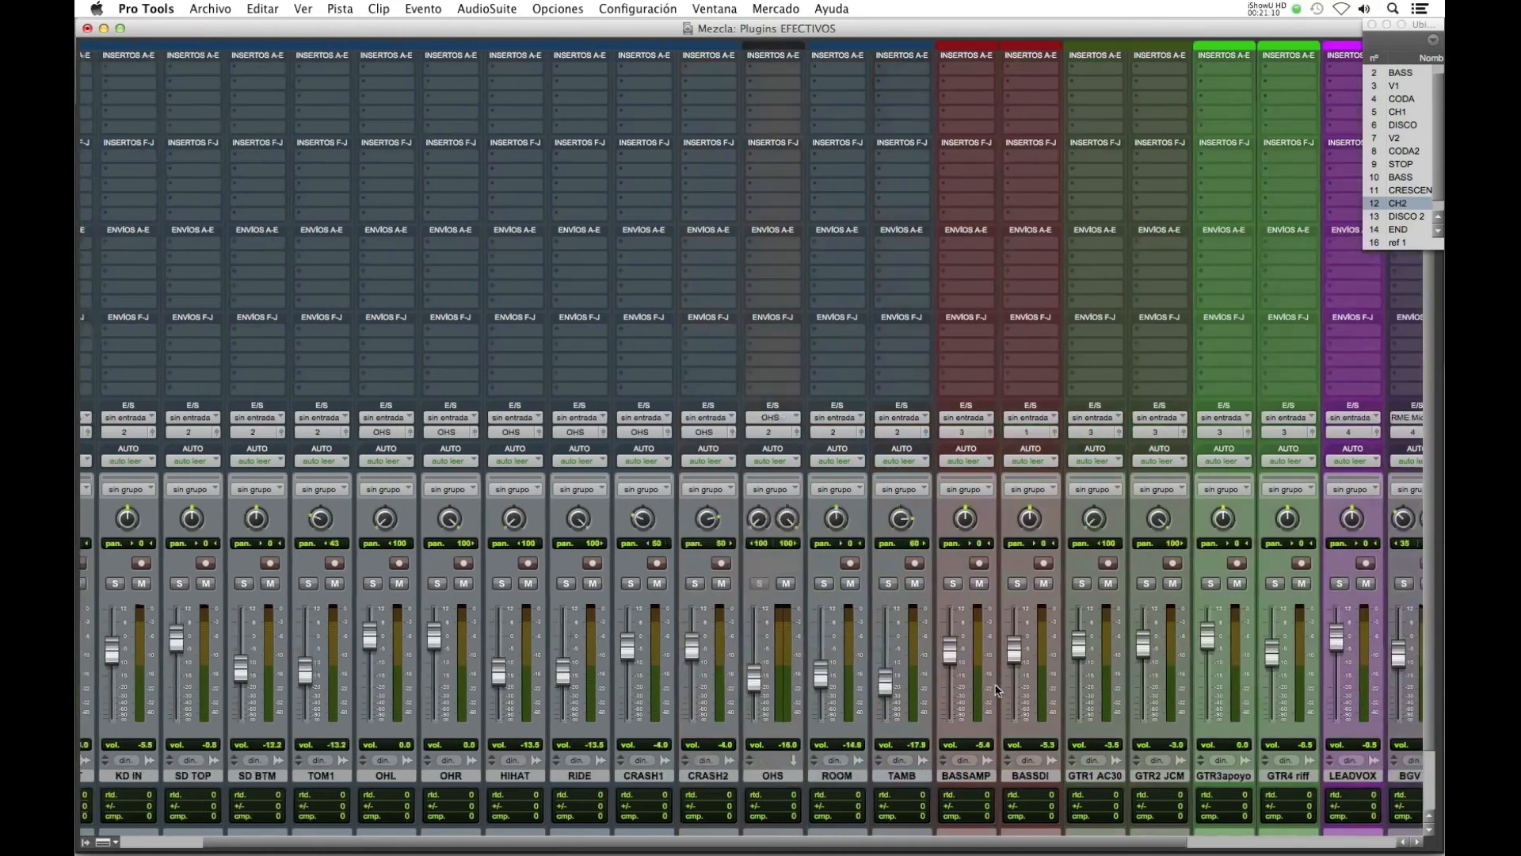
scroll(911, 688, right, 7)
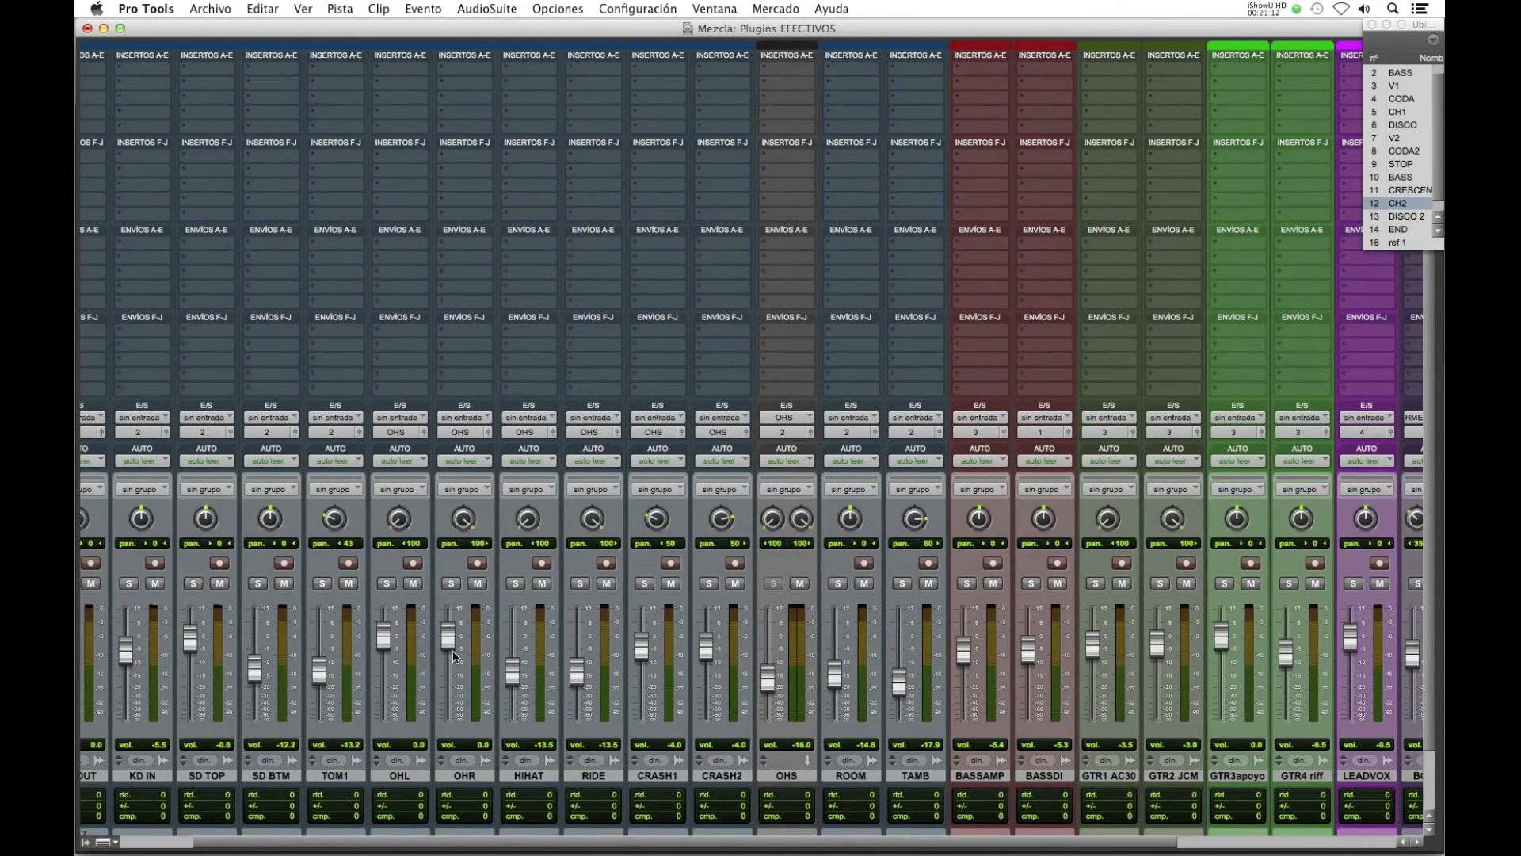
scroll(909, 691, right, 2)
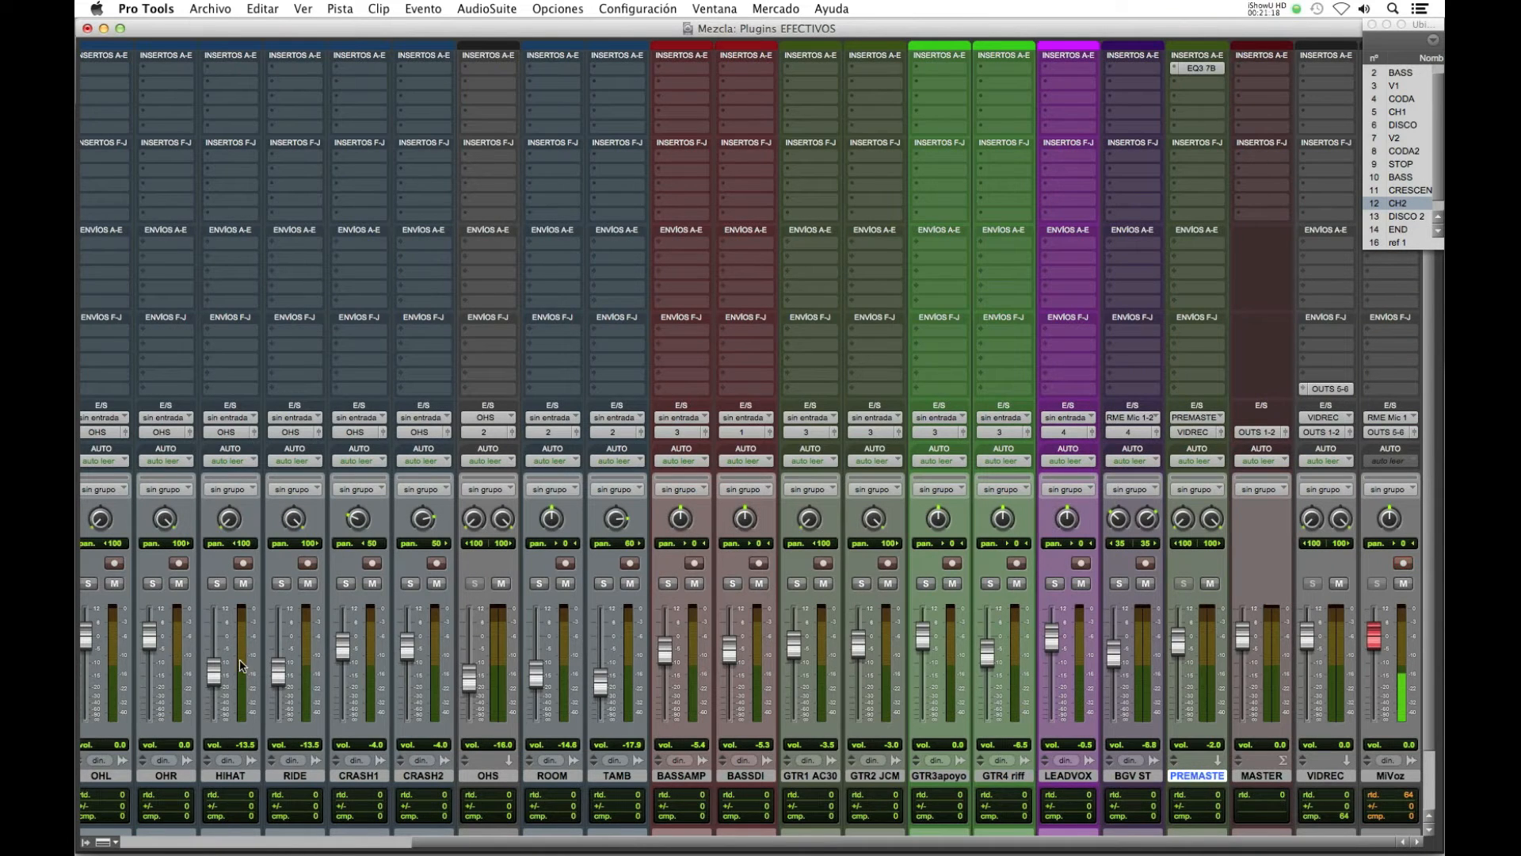
click(1195, 83)
mouse_move(1238, 149)
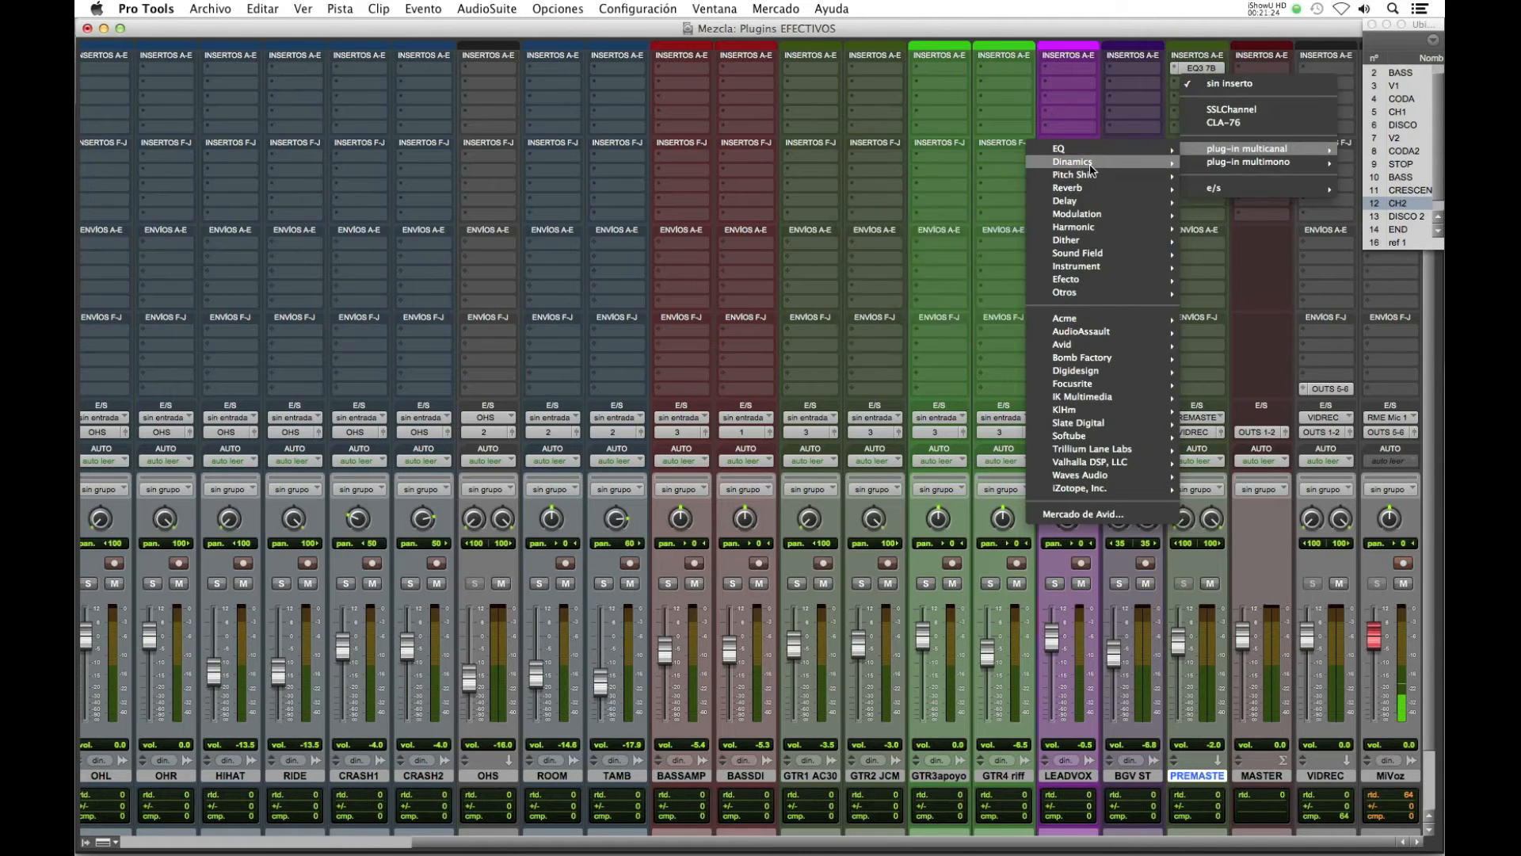
mouse_move(1078, 161)
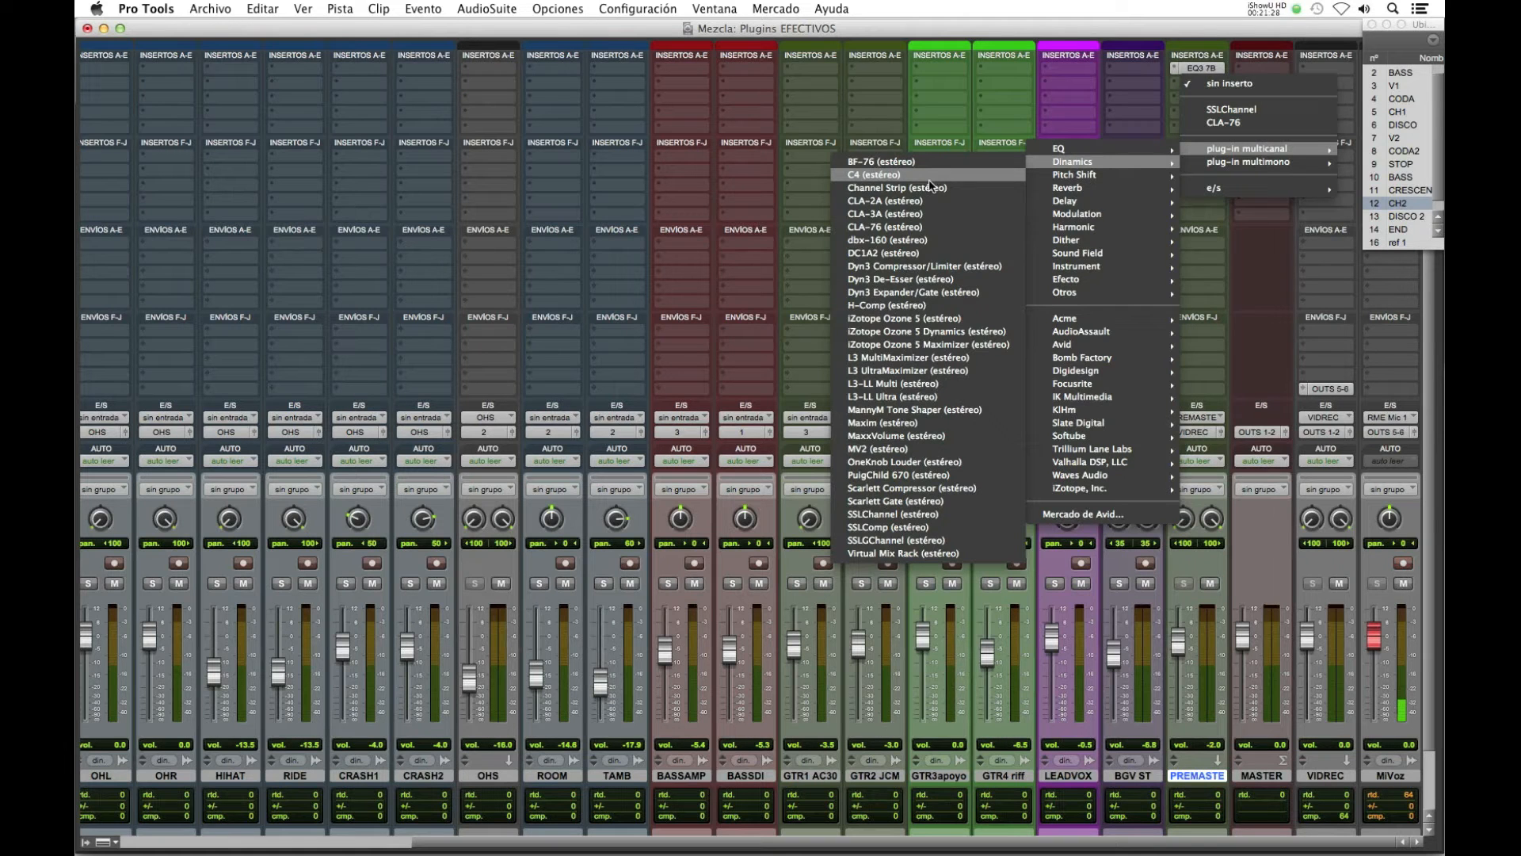
click(925, 267)
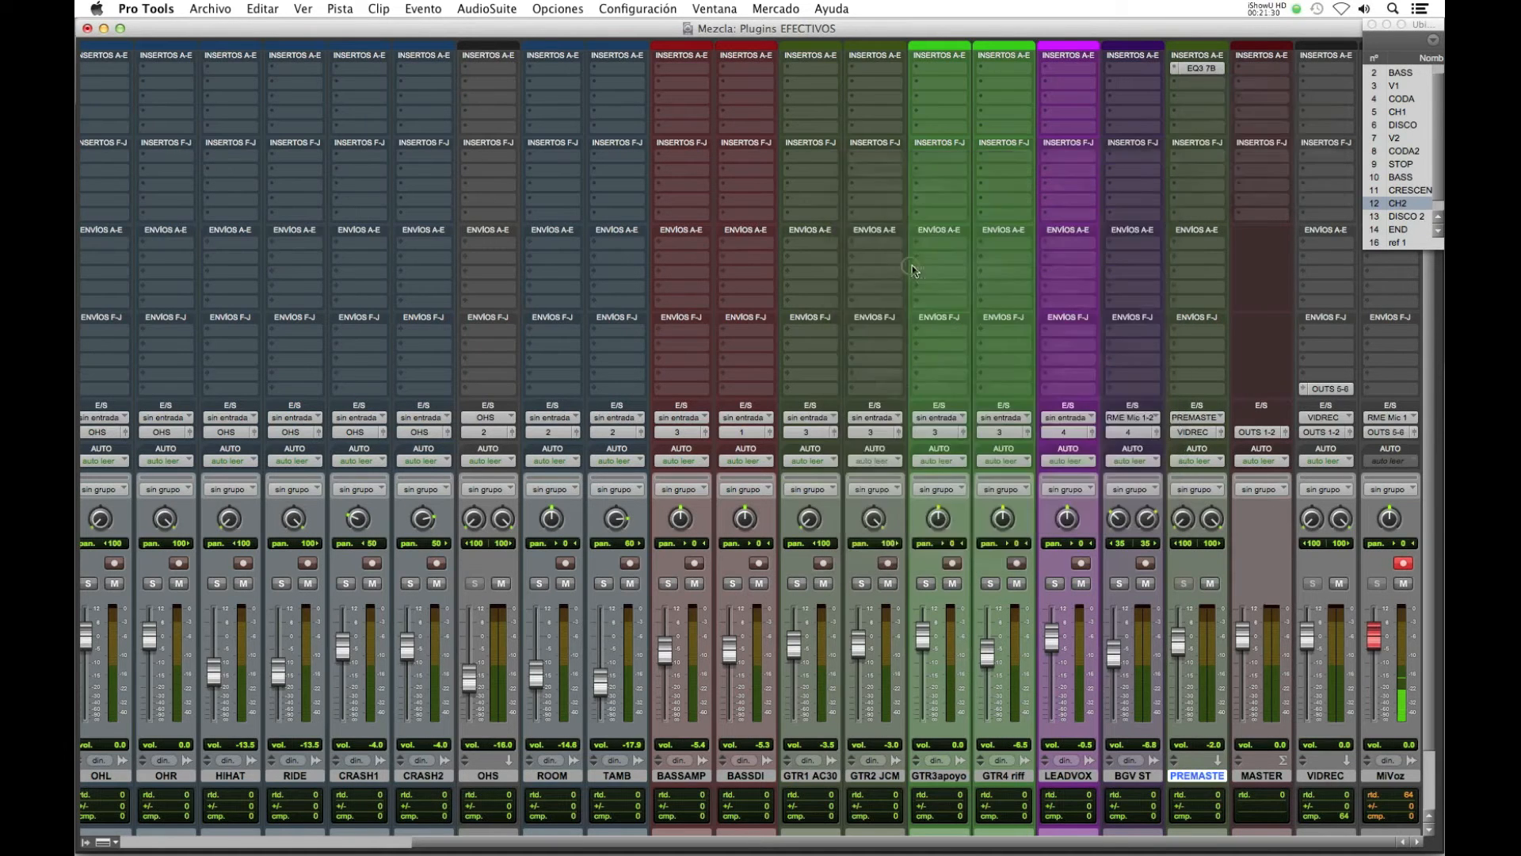
drag(785, 169, 783, 164)
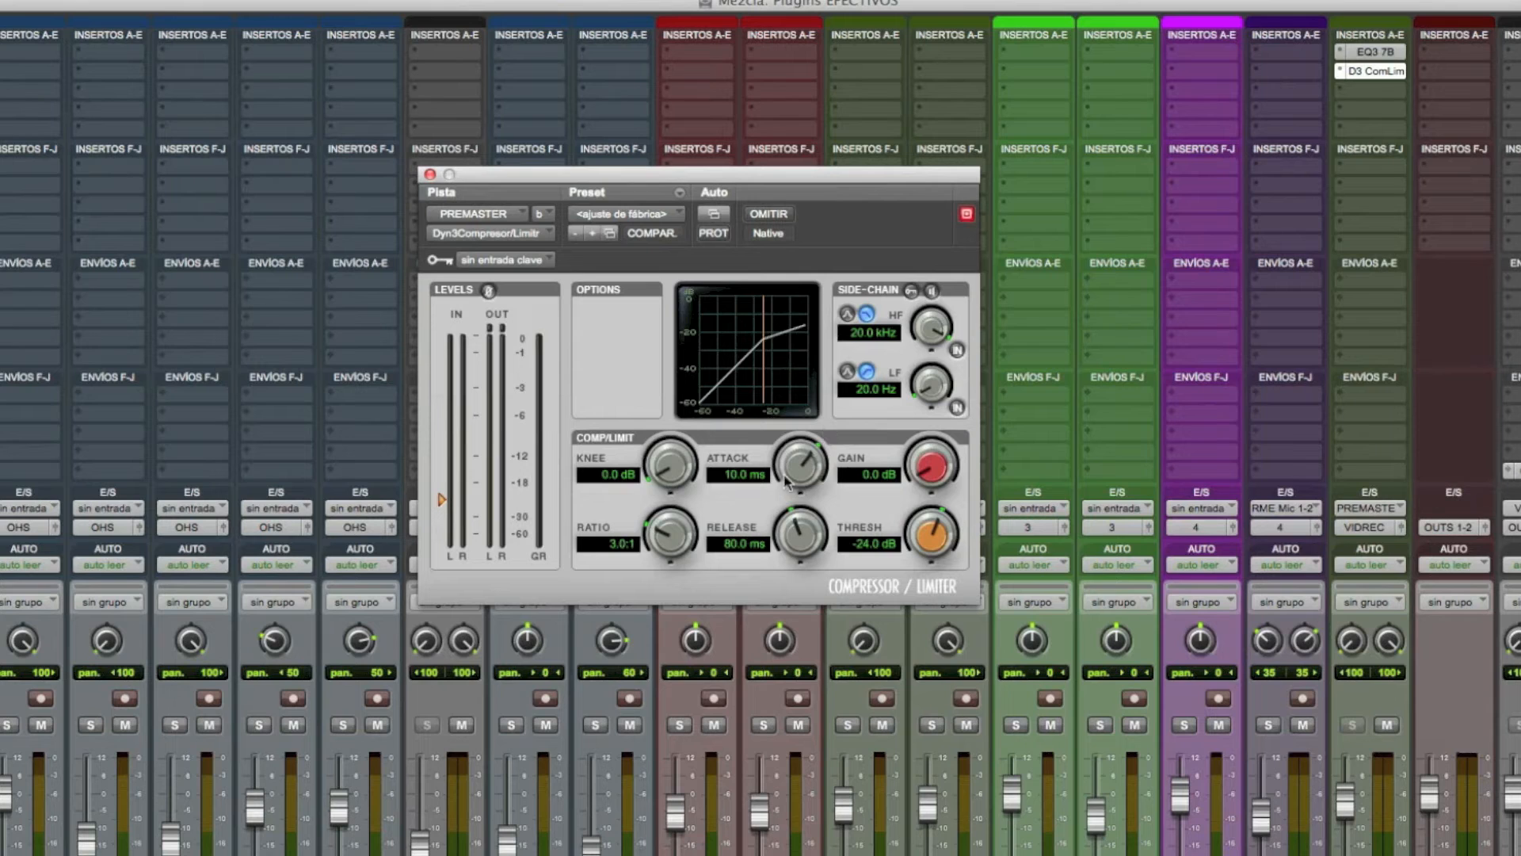
Set the compressor's ratio to 1.5:1, attack to 24.0 ms and release to 5.0 ms.
drag(670, 553, 677, 610)
drag(657, 525, 657, 530)
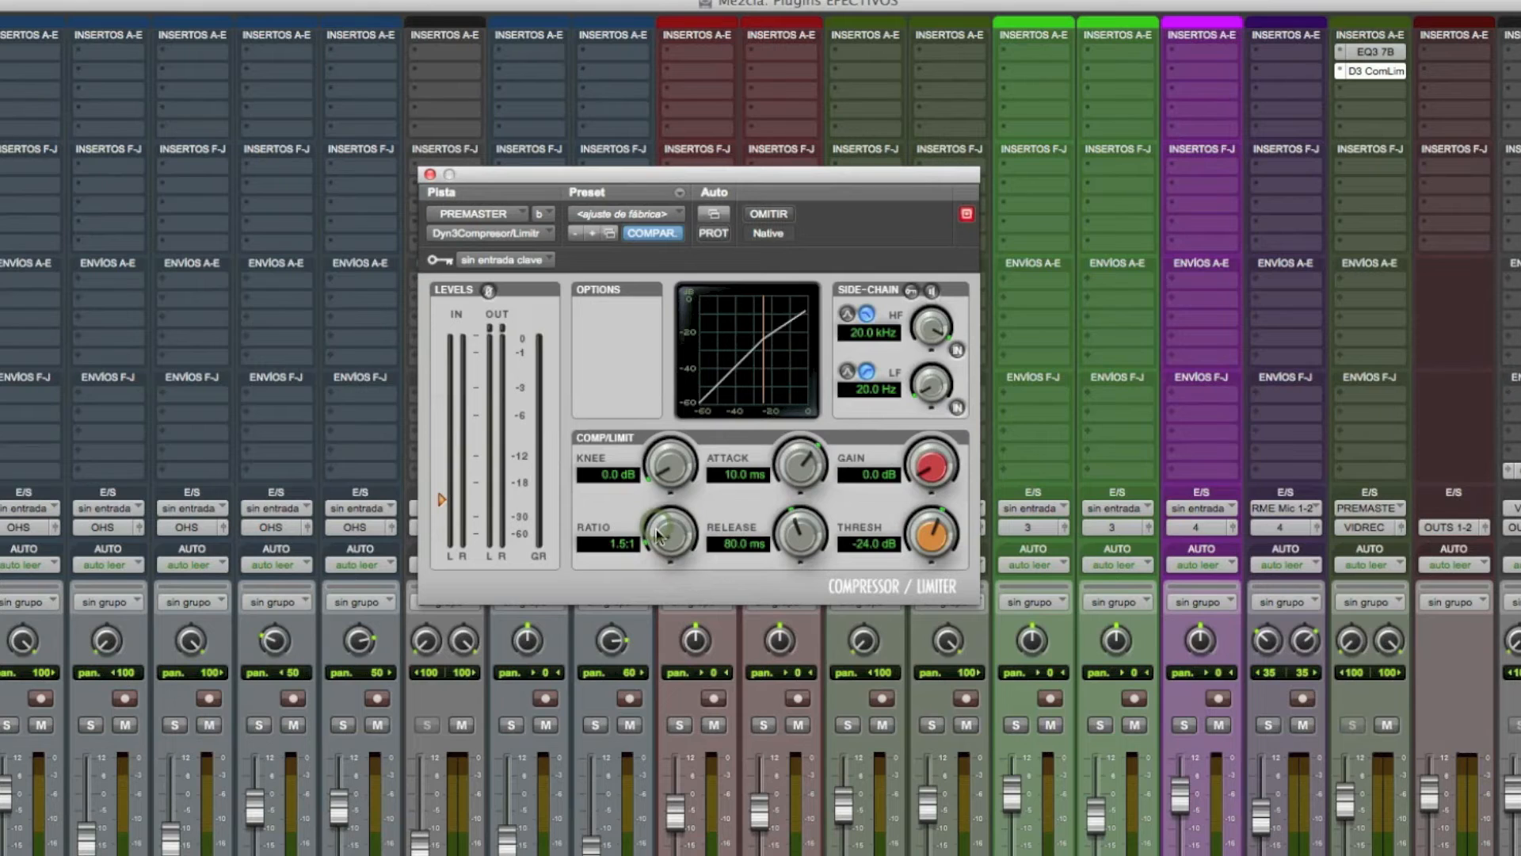
drag(814, 479, 819, 471)
drag(810, 475, 809, 564)
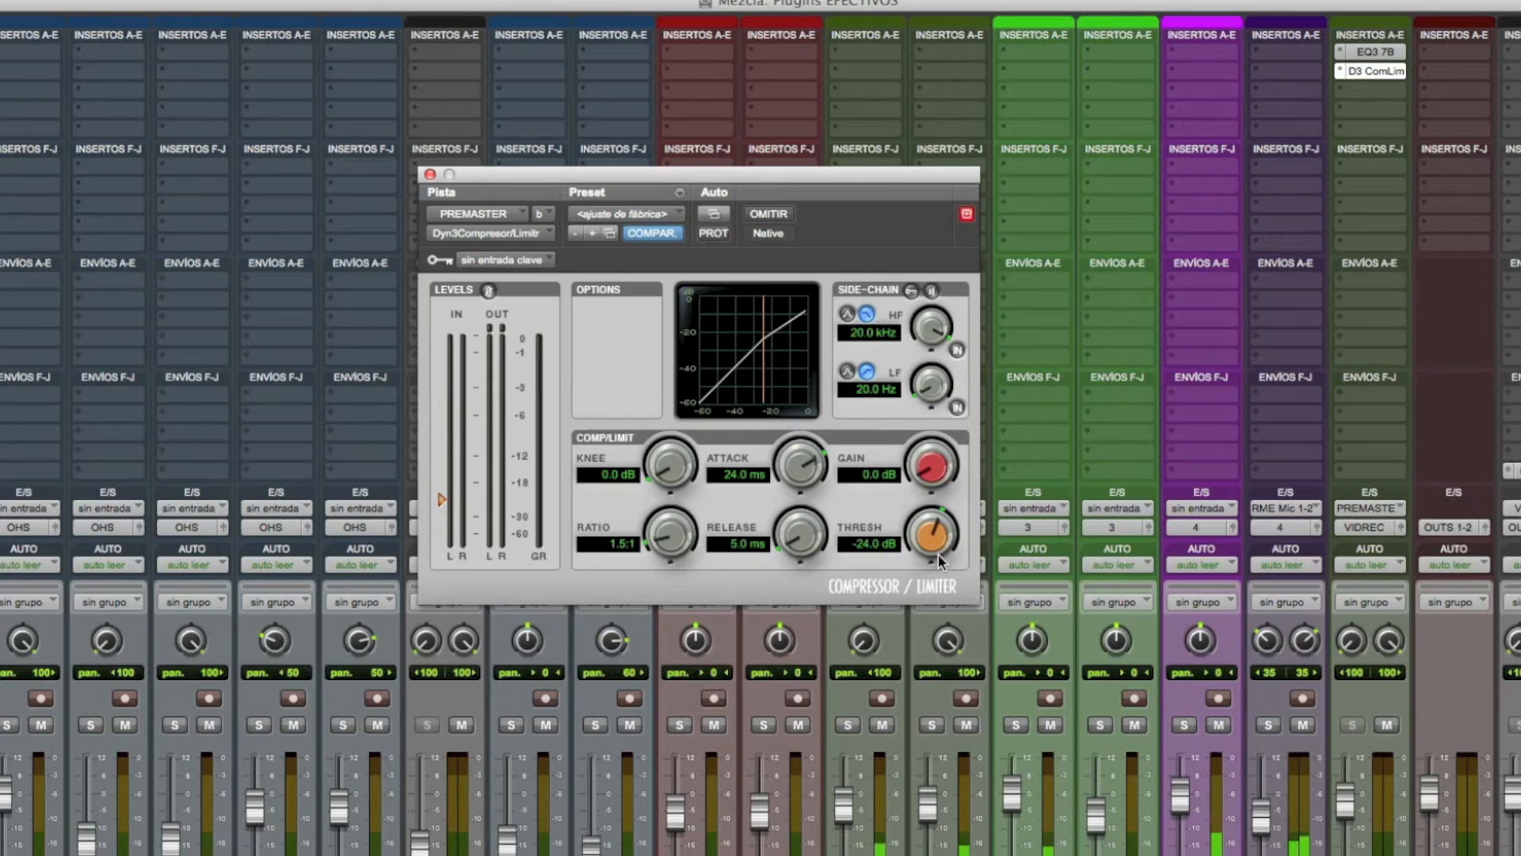
Set the compressor's threshold to -27.6 dB and its makeup gain to 1.0 dB, checking the level against bypass.
mouse_move(943, 562)
mouse_down()
mouse_move(935, 581)
mouse_move(938, 548)
mouse_up()
drag(938, 480, 936, 474)
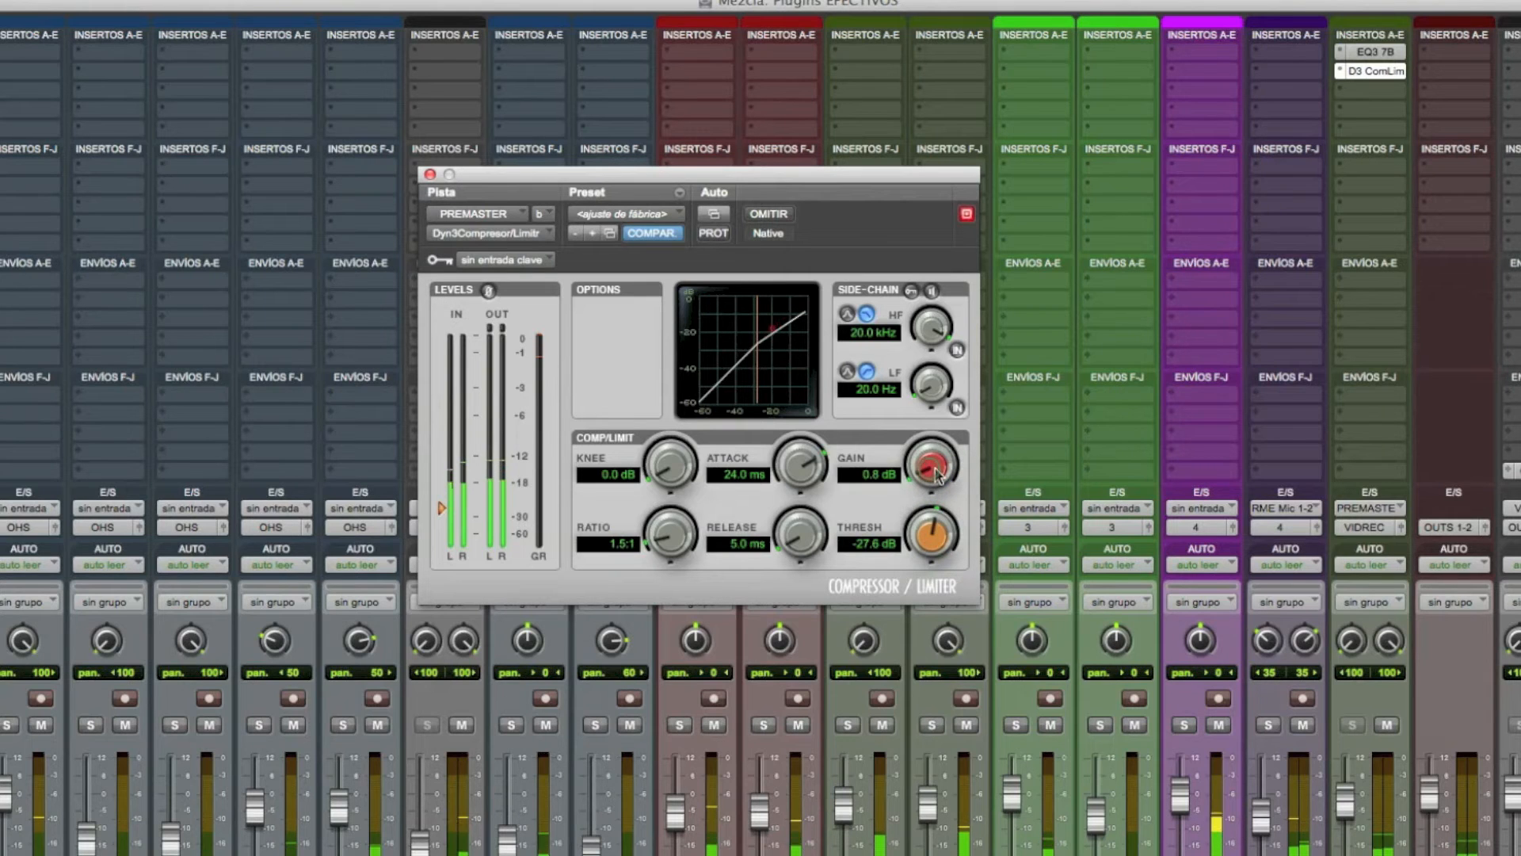
click(766, 214)
drag(929, 468, 928, 464)
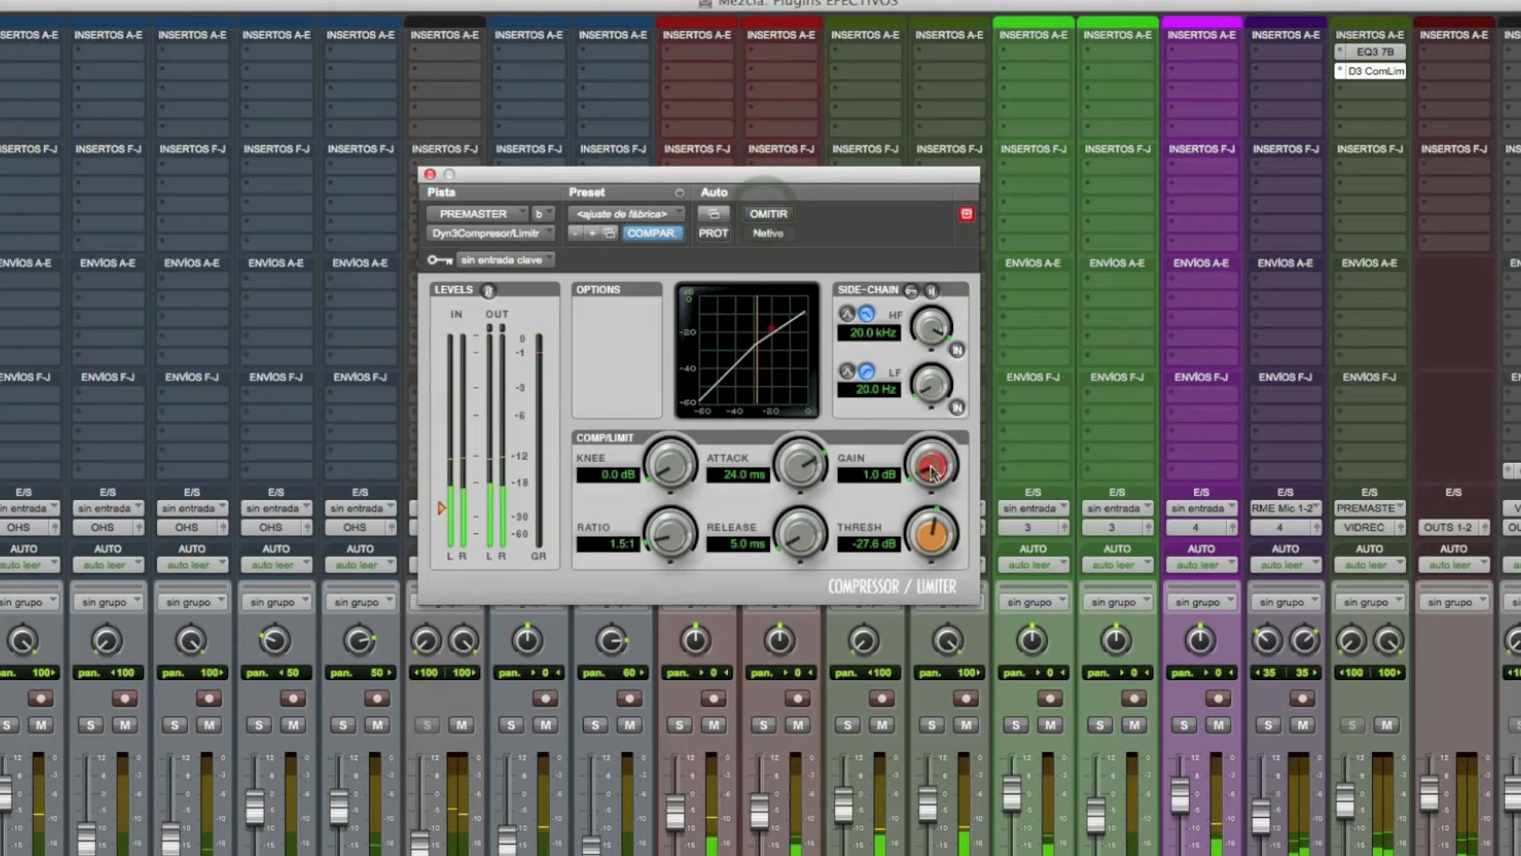
Compare the PREMASTER mix with the compressor bypassed and active during playback, leaving the compressor on.
click(775, 213)
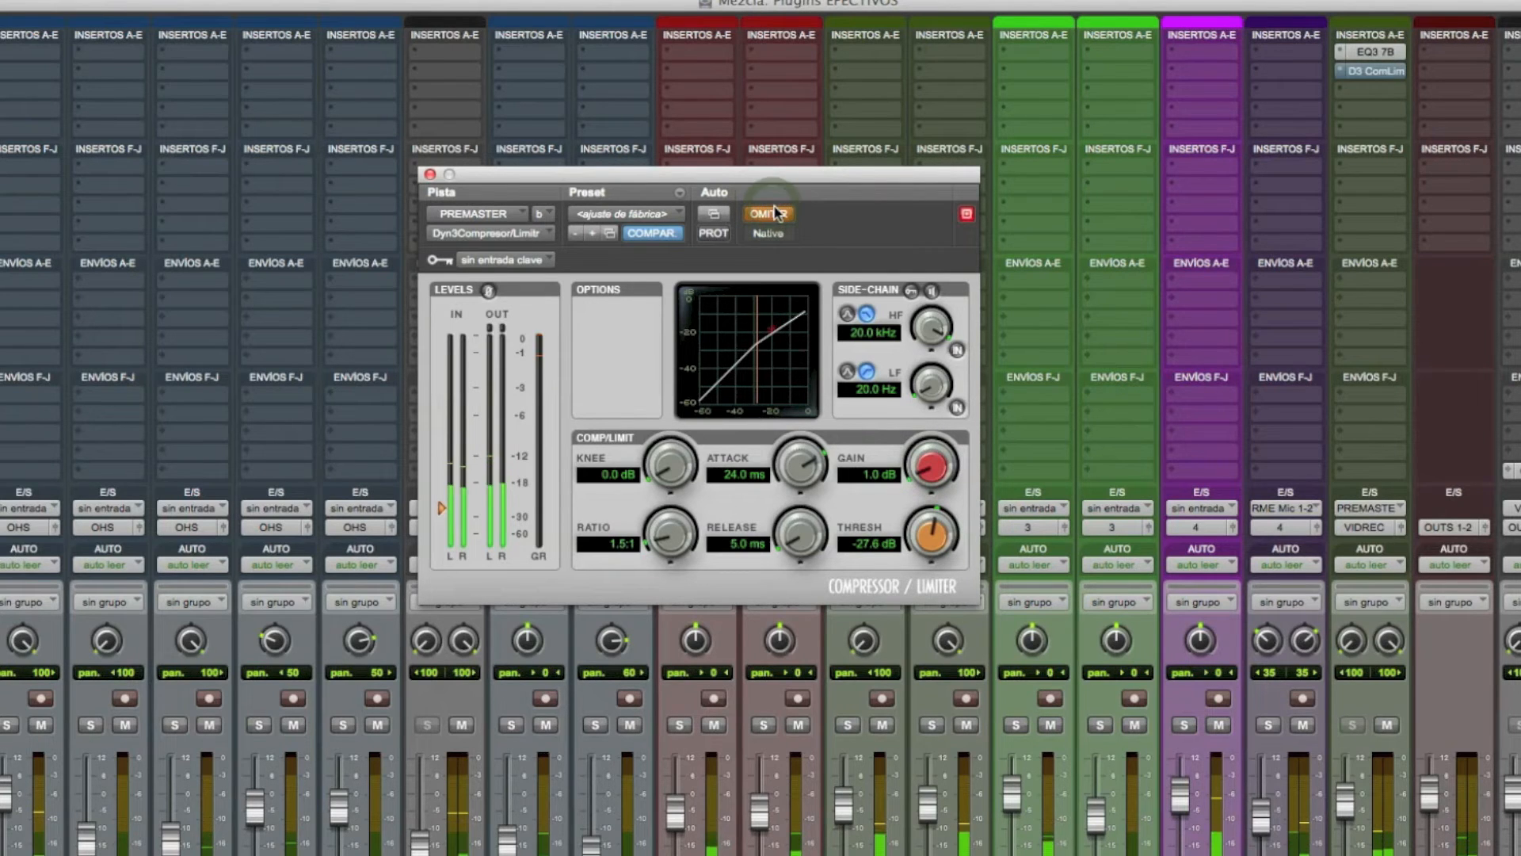
click(775, 213)
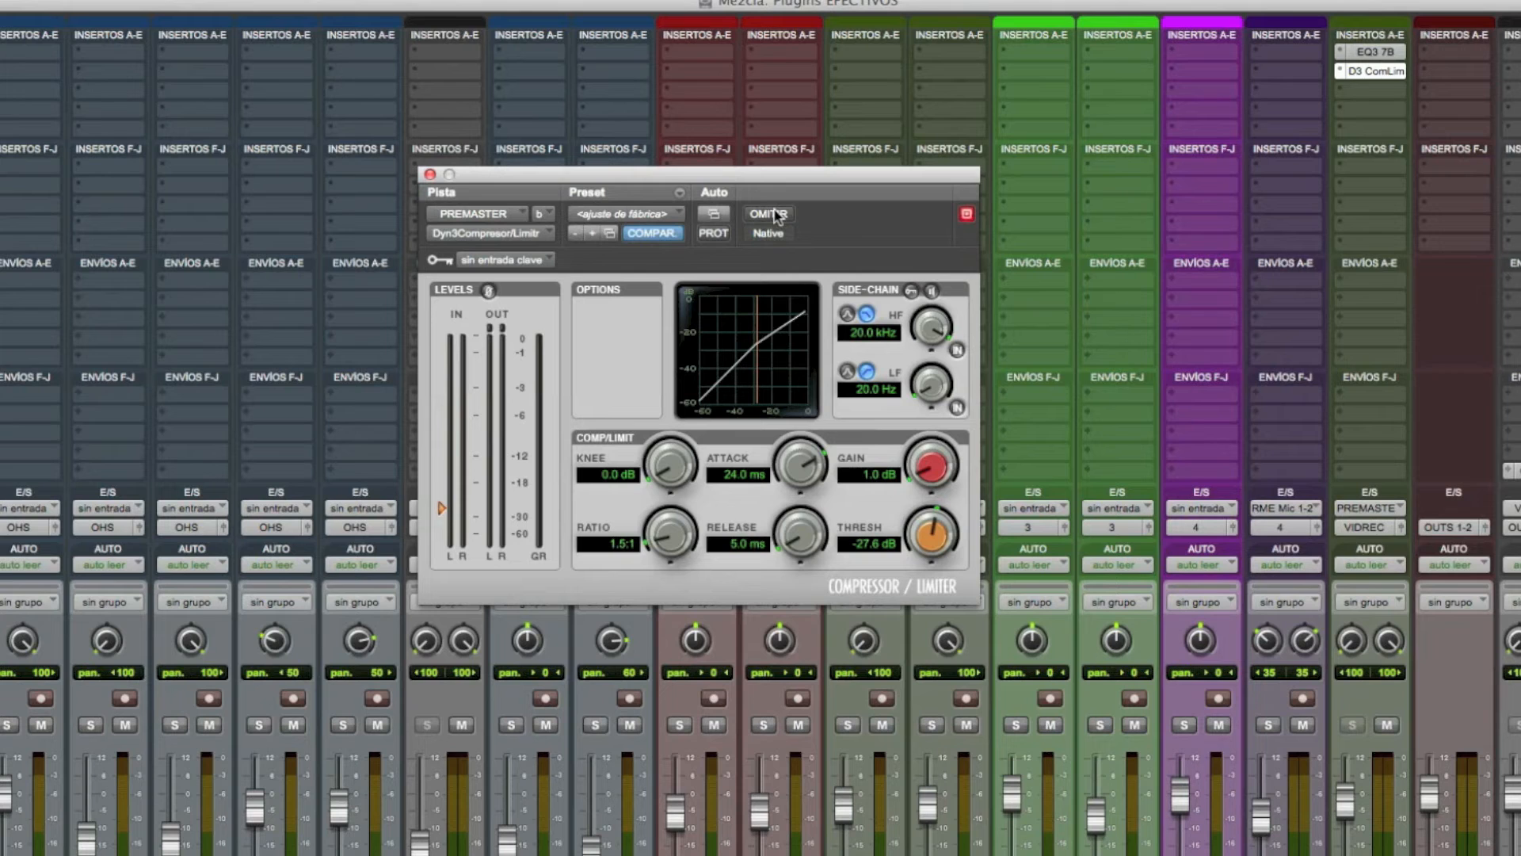
click(772, 214)
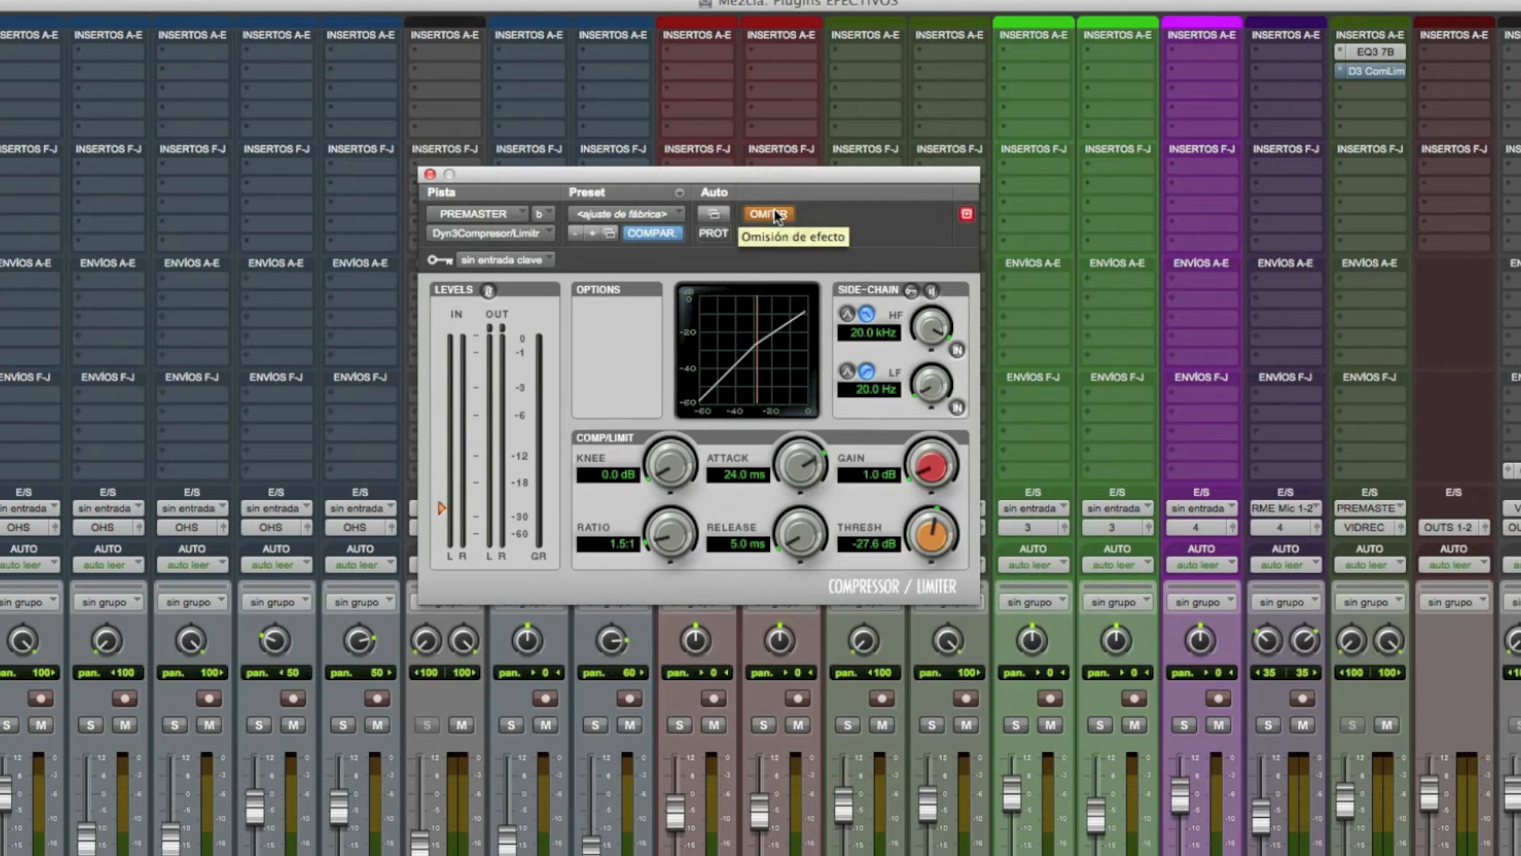
key(space)
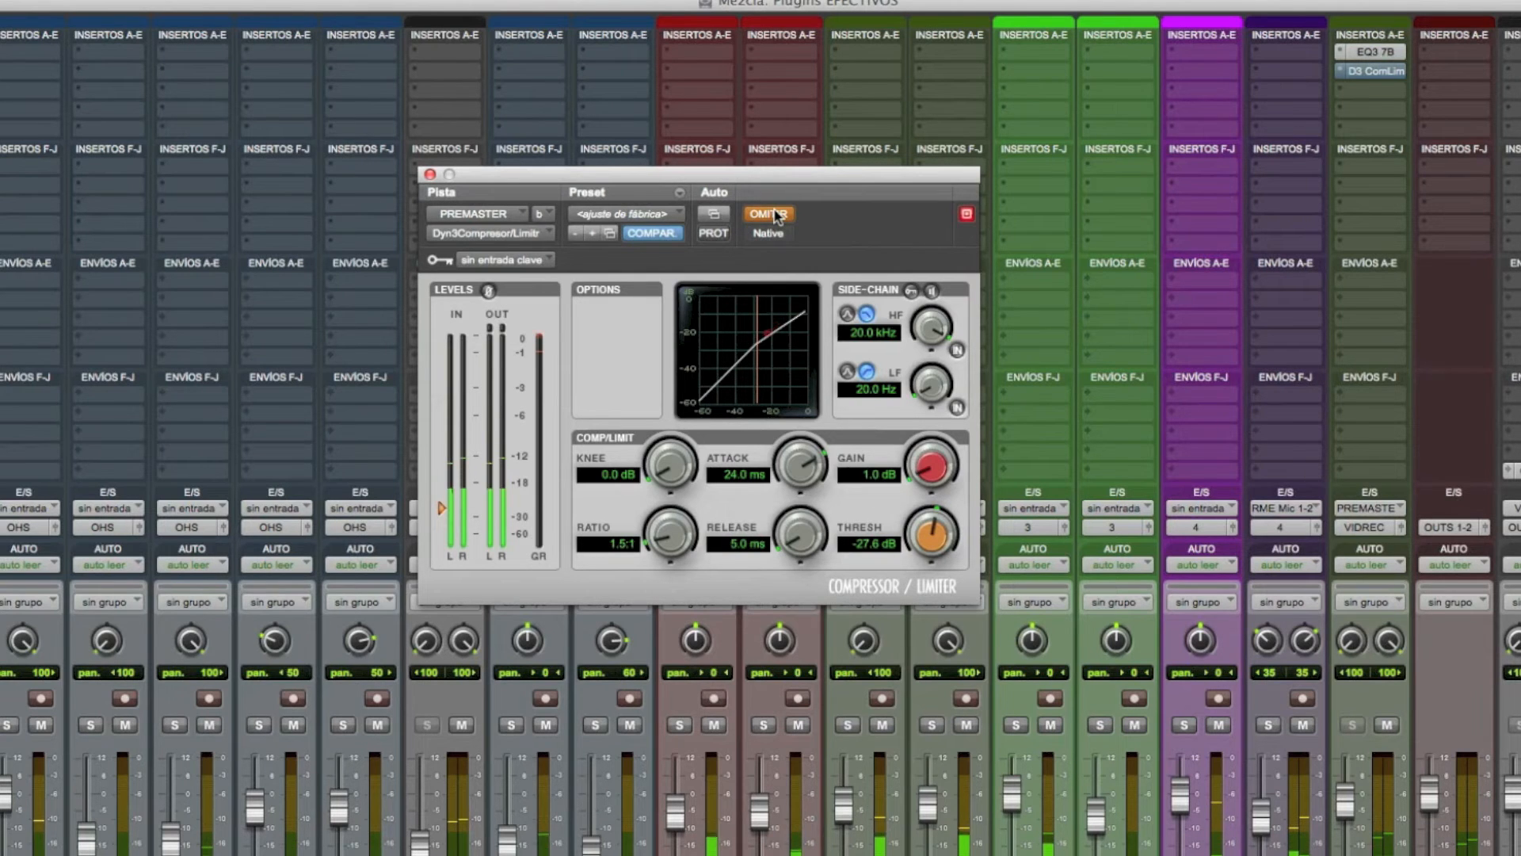
click(769, 214)
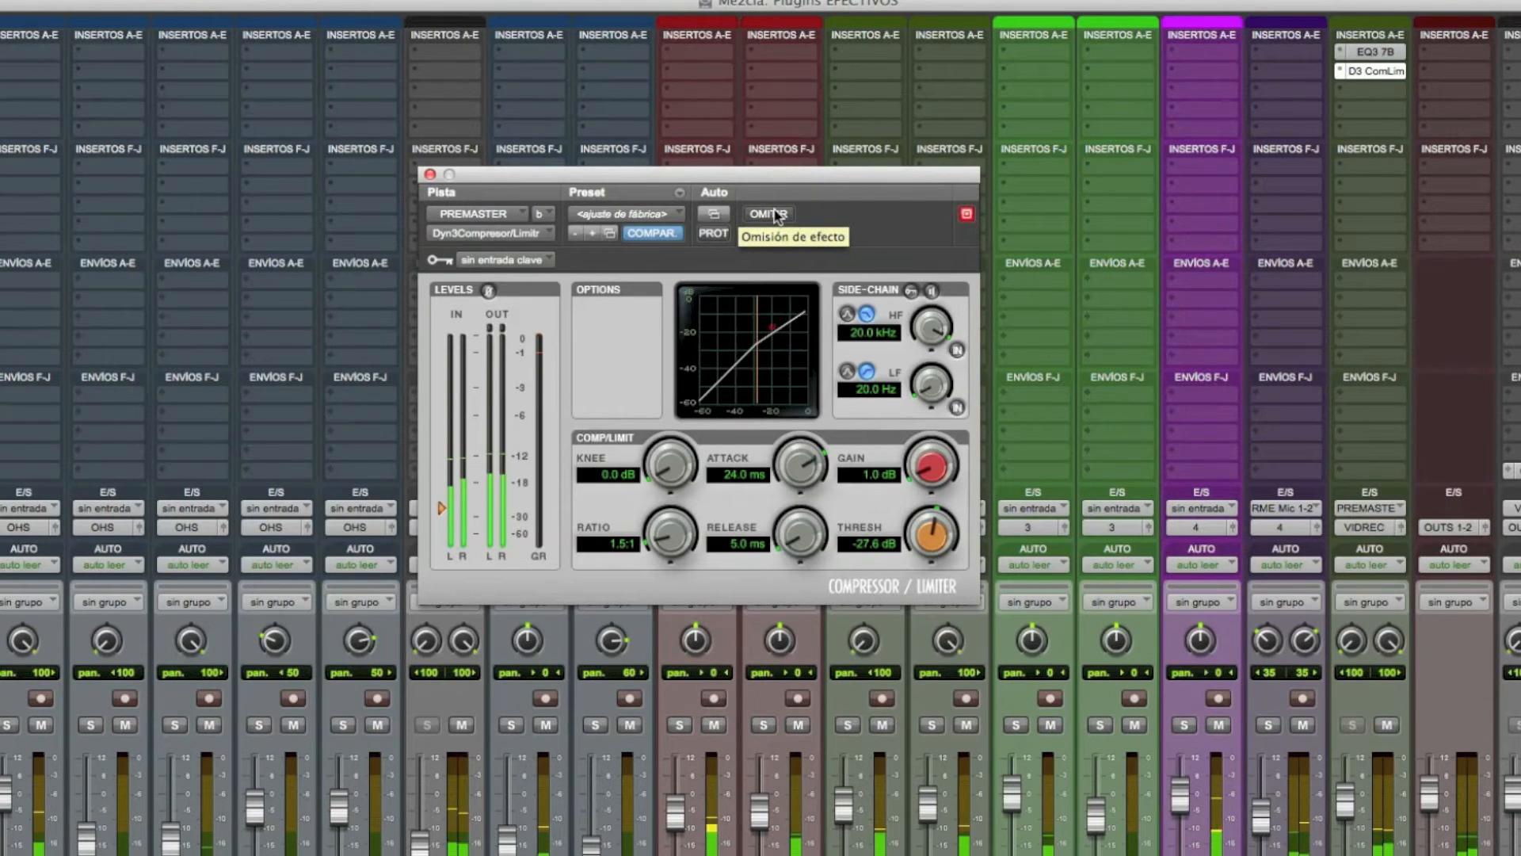
click(768, 214)
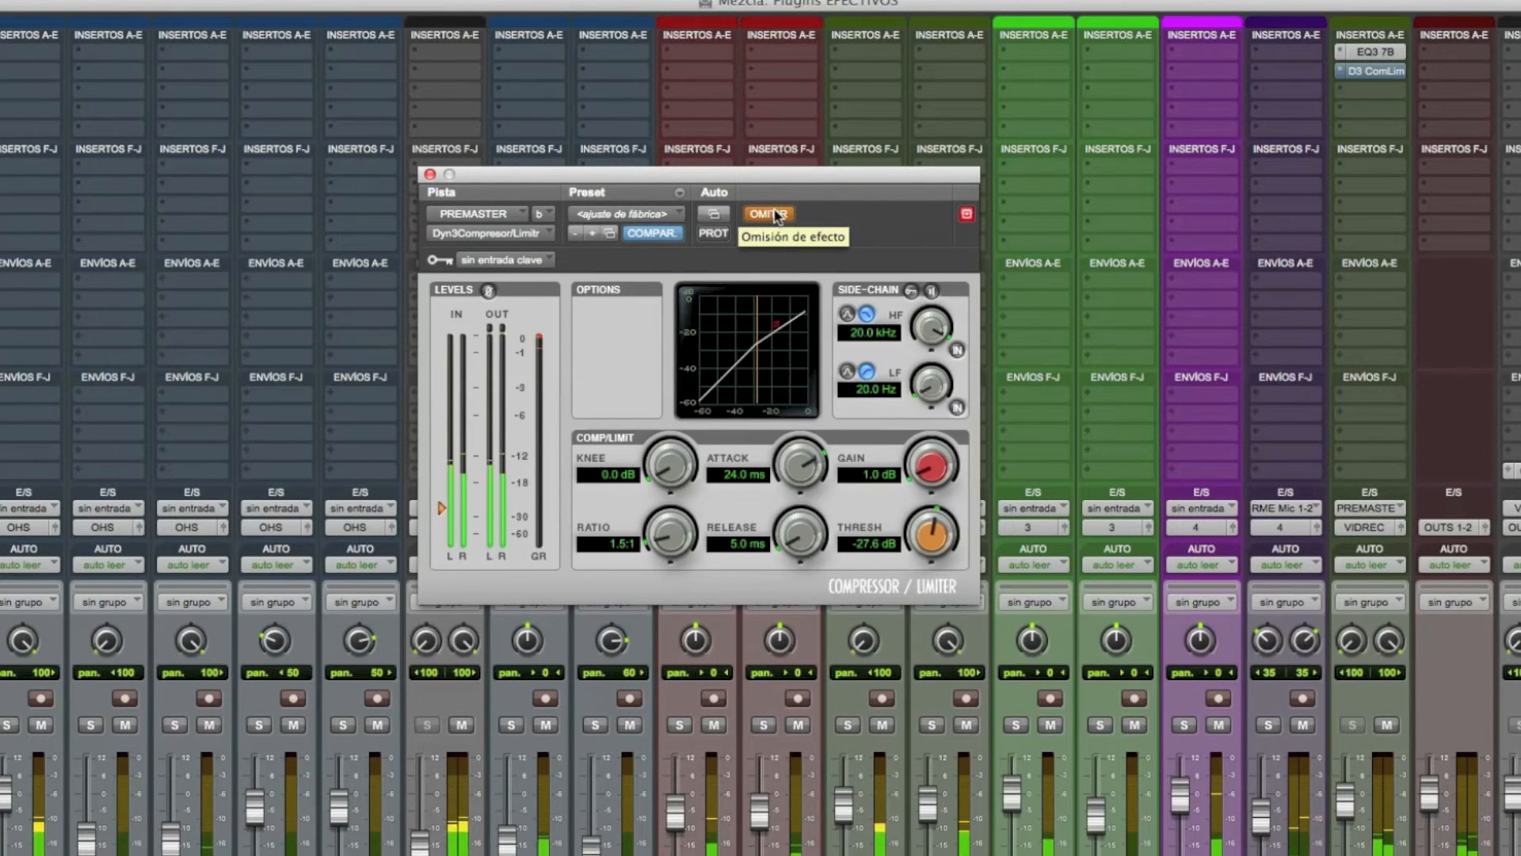
click(770, 214)
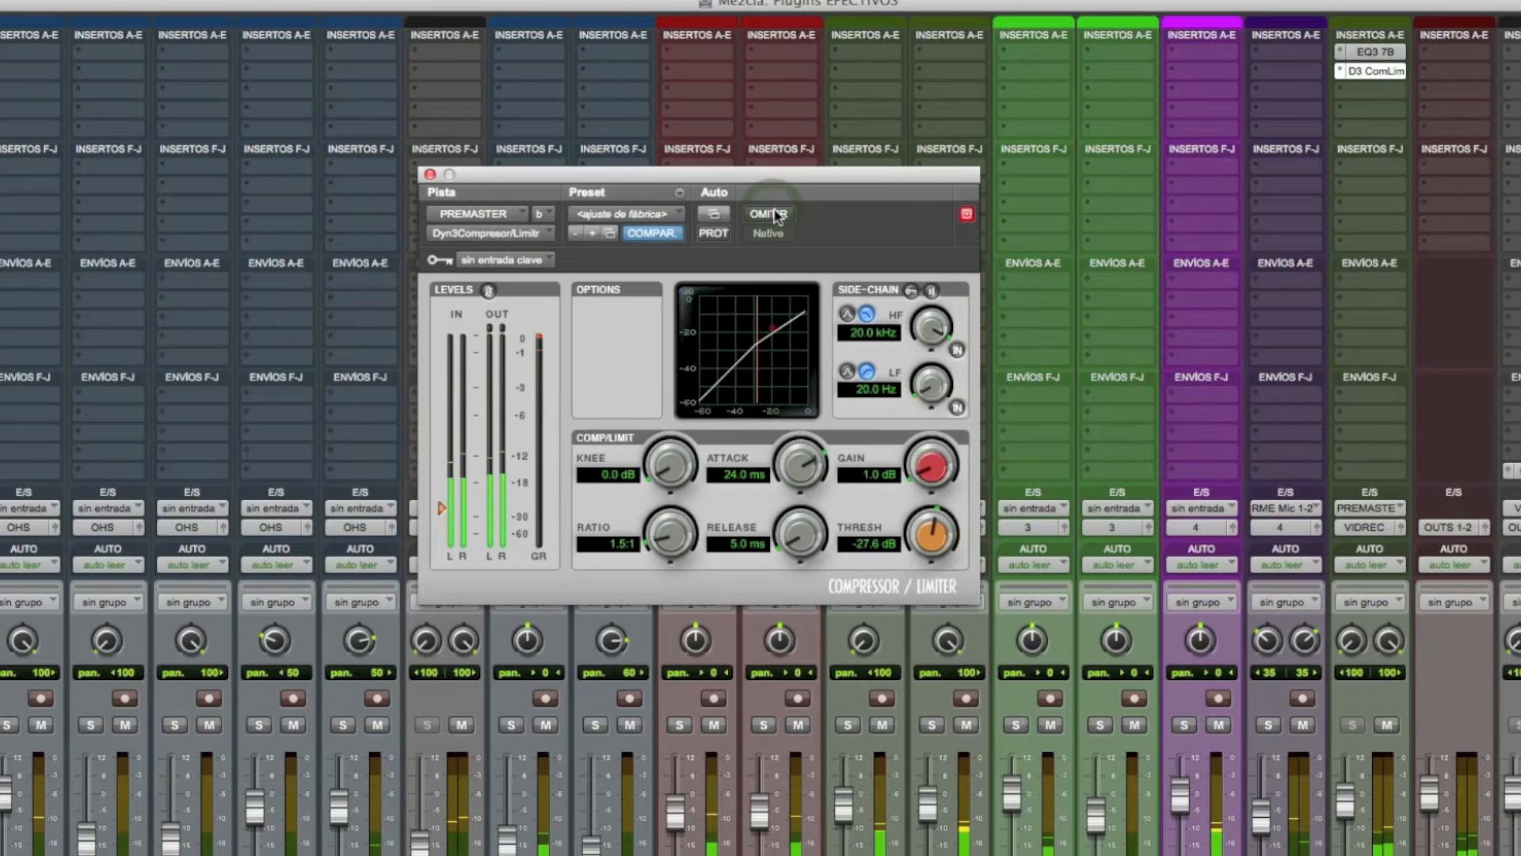
Lower the compressor's makeup gain to 0.8 dB and close the compressor window.
drag(931, 461, 929, 464)
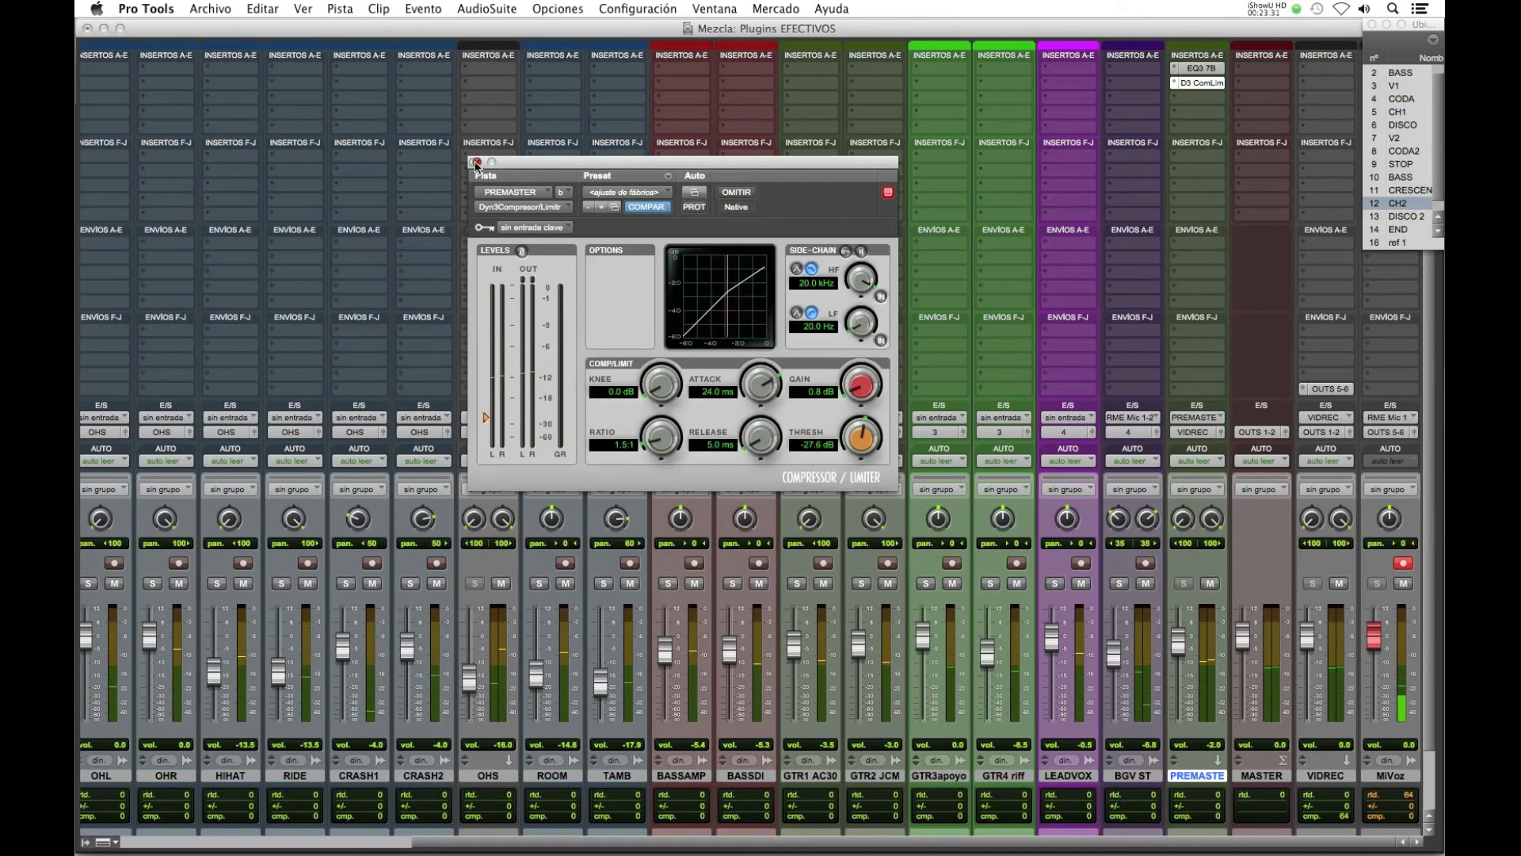
click(475, 162)
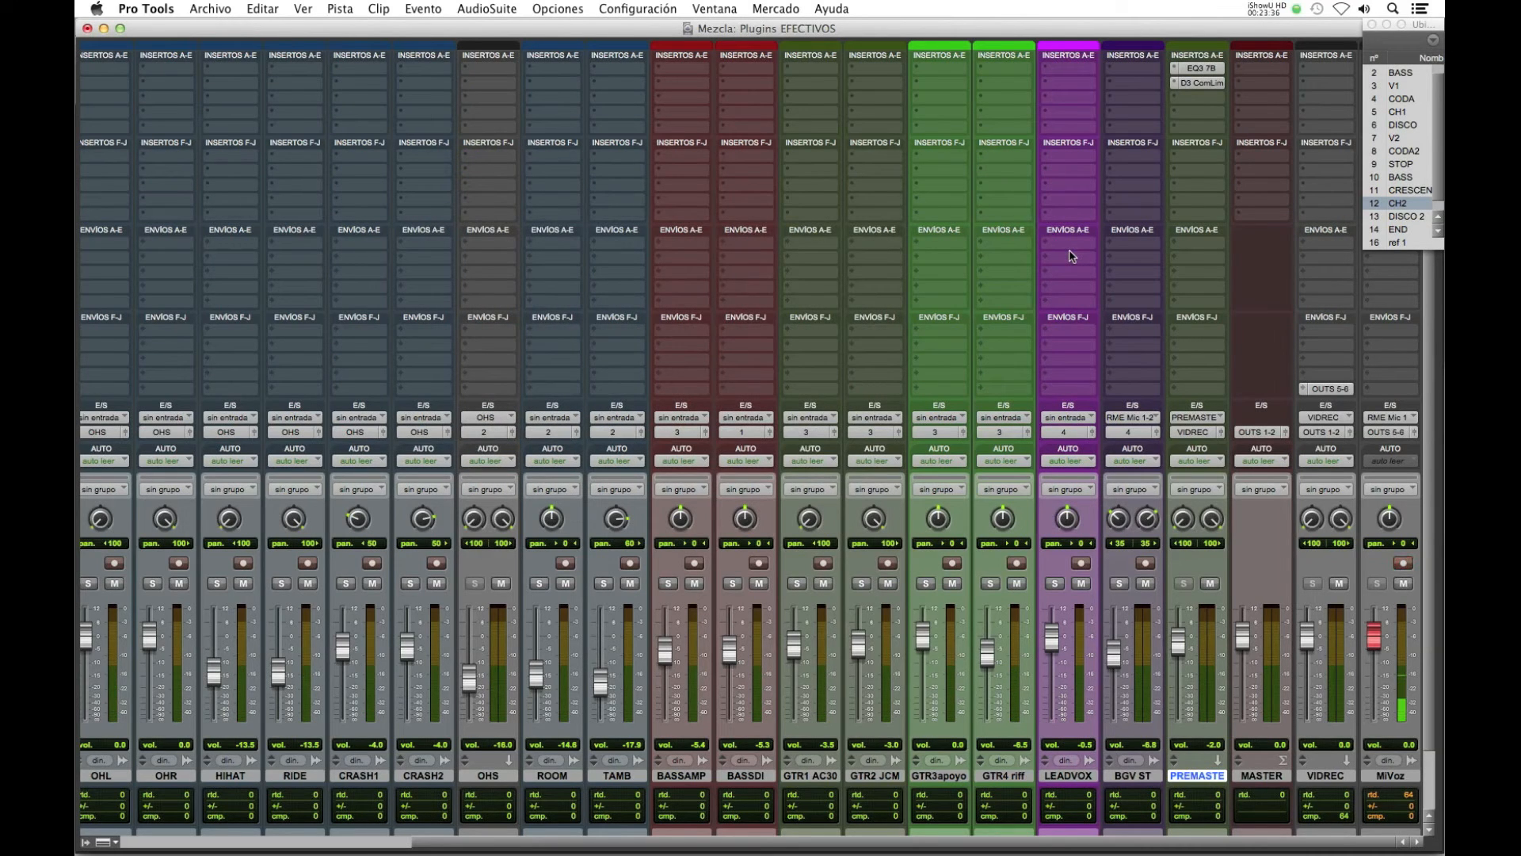
Bypass both the EQ and the compressor on the PREMASTER track, and reactivate them for comparison.
super+click(1203, 70)
super+click(1207, 83)
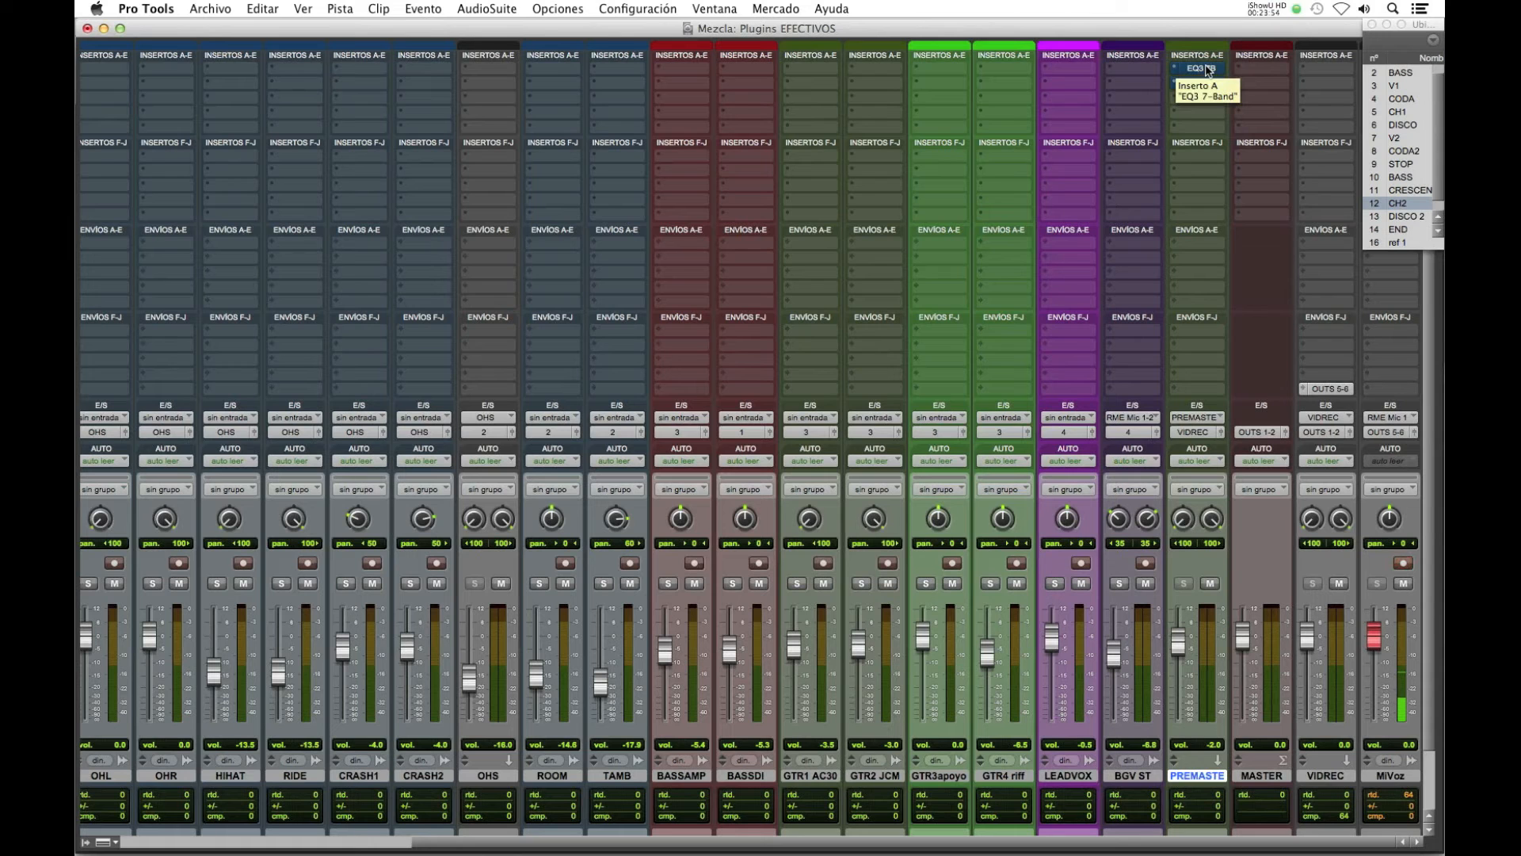
click(1203, 82)
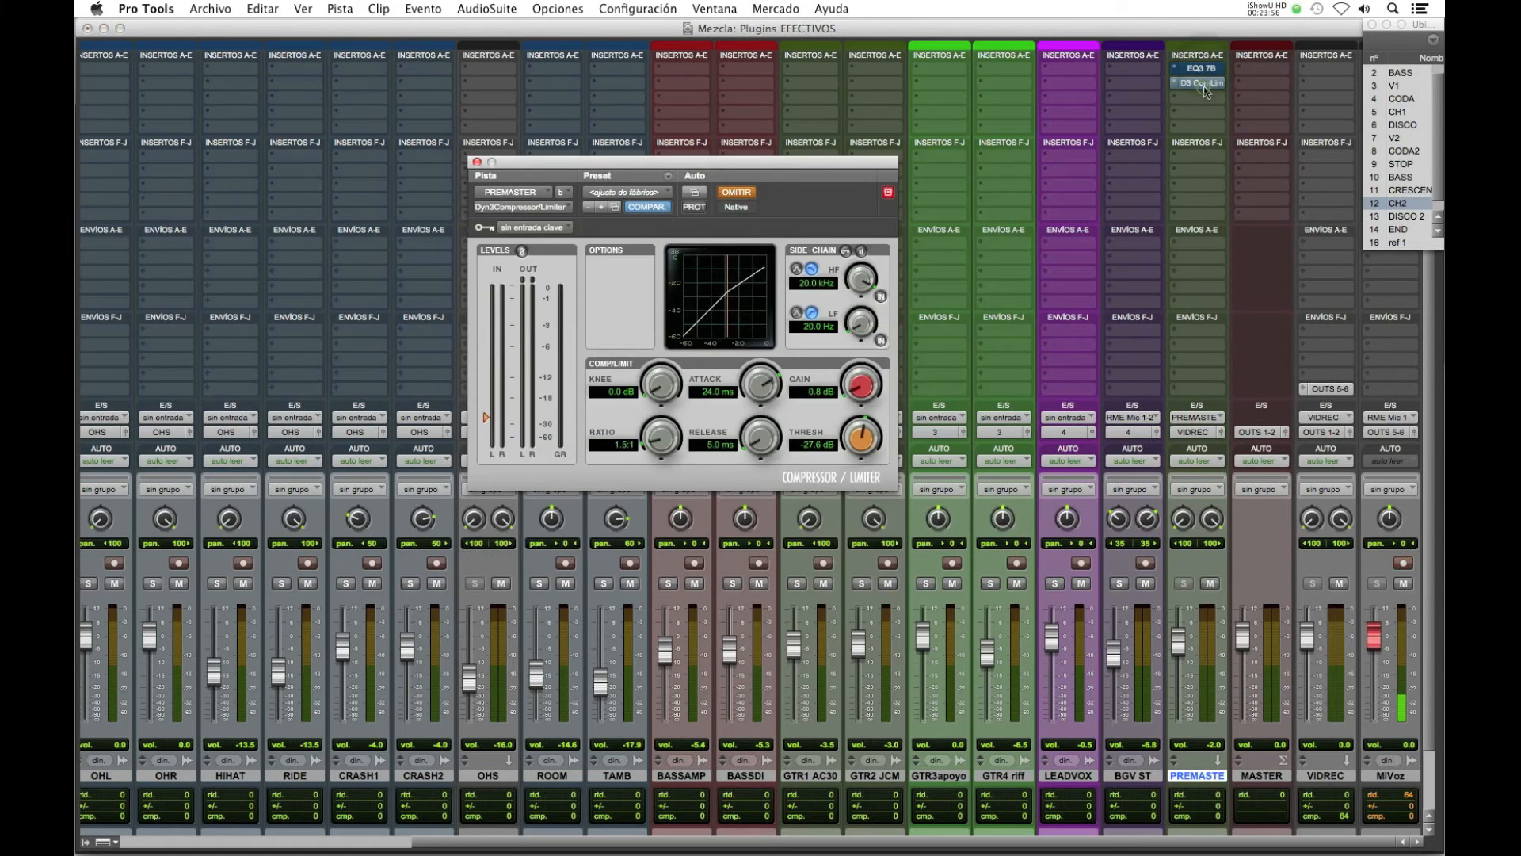
click(1202, 69)
click(1203, 69)
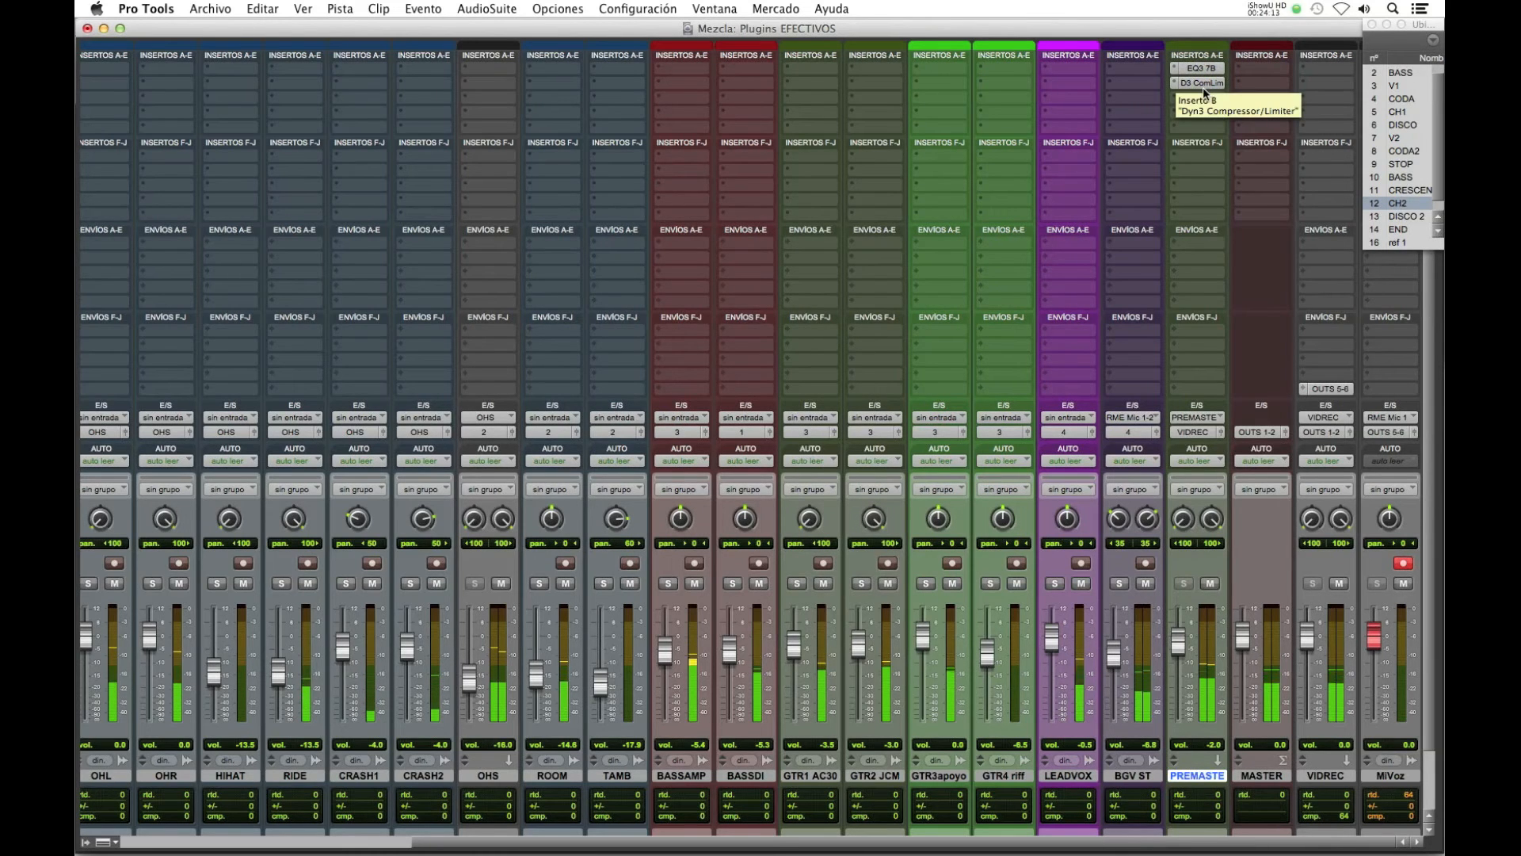
Listen to the PREMASTER mix with both inserts bypassed, checking the compressor's levels before closing its window.
click(1202, 84)
click(1204, 70)
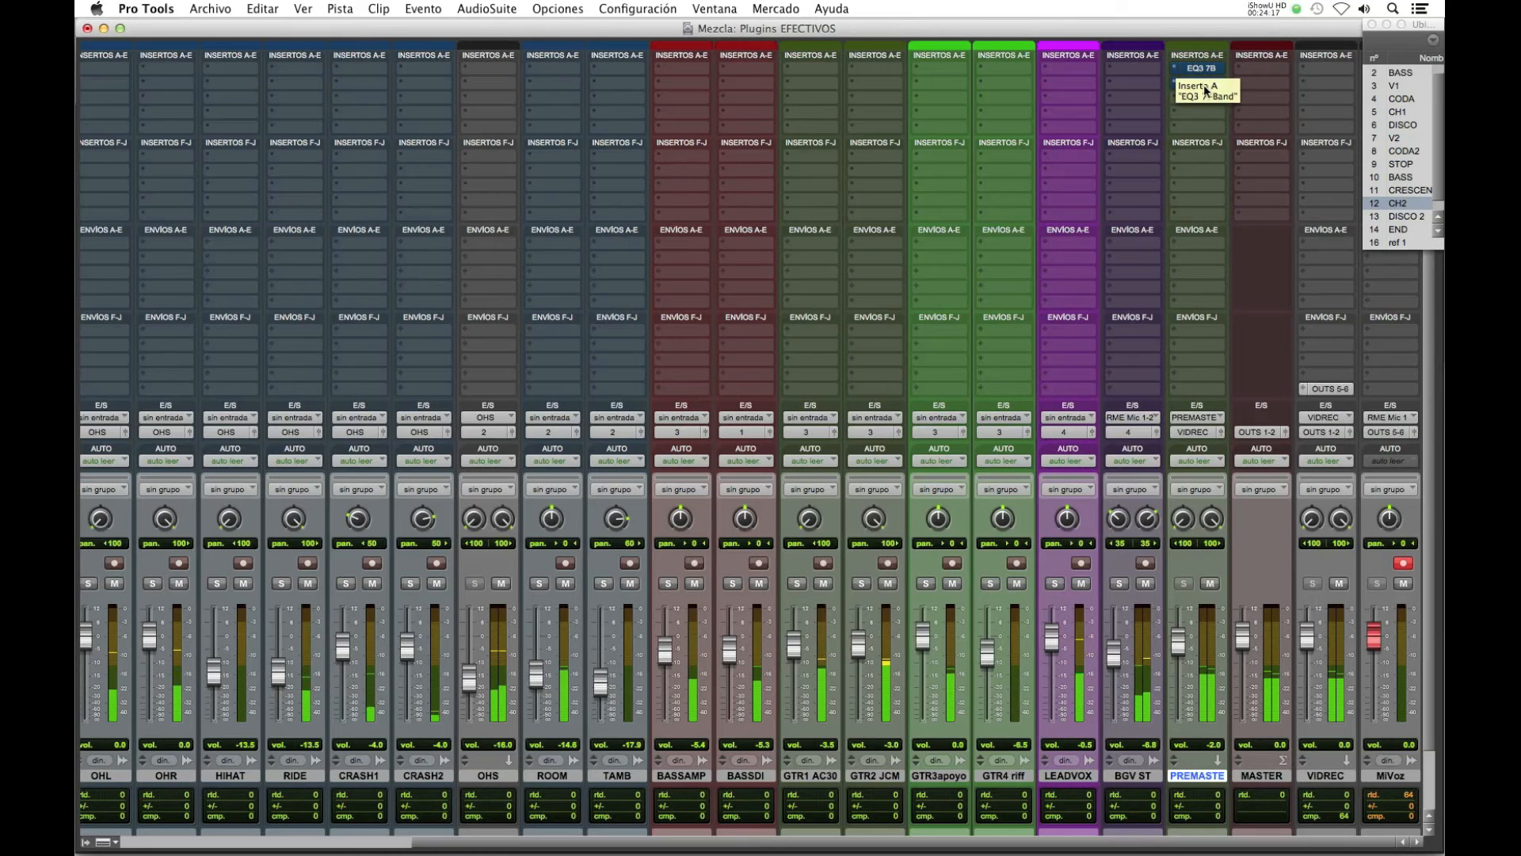
click(1204, 85)
drag(863, 388, 864, 379)
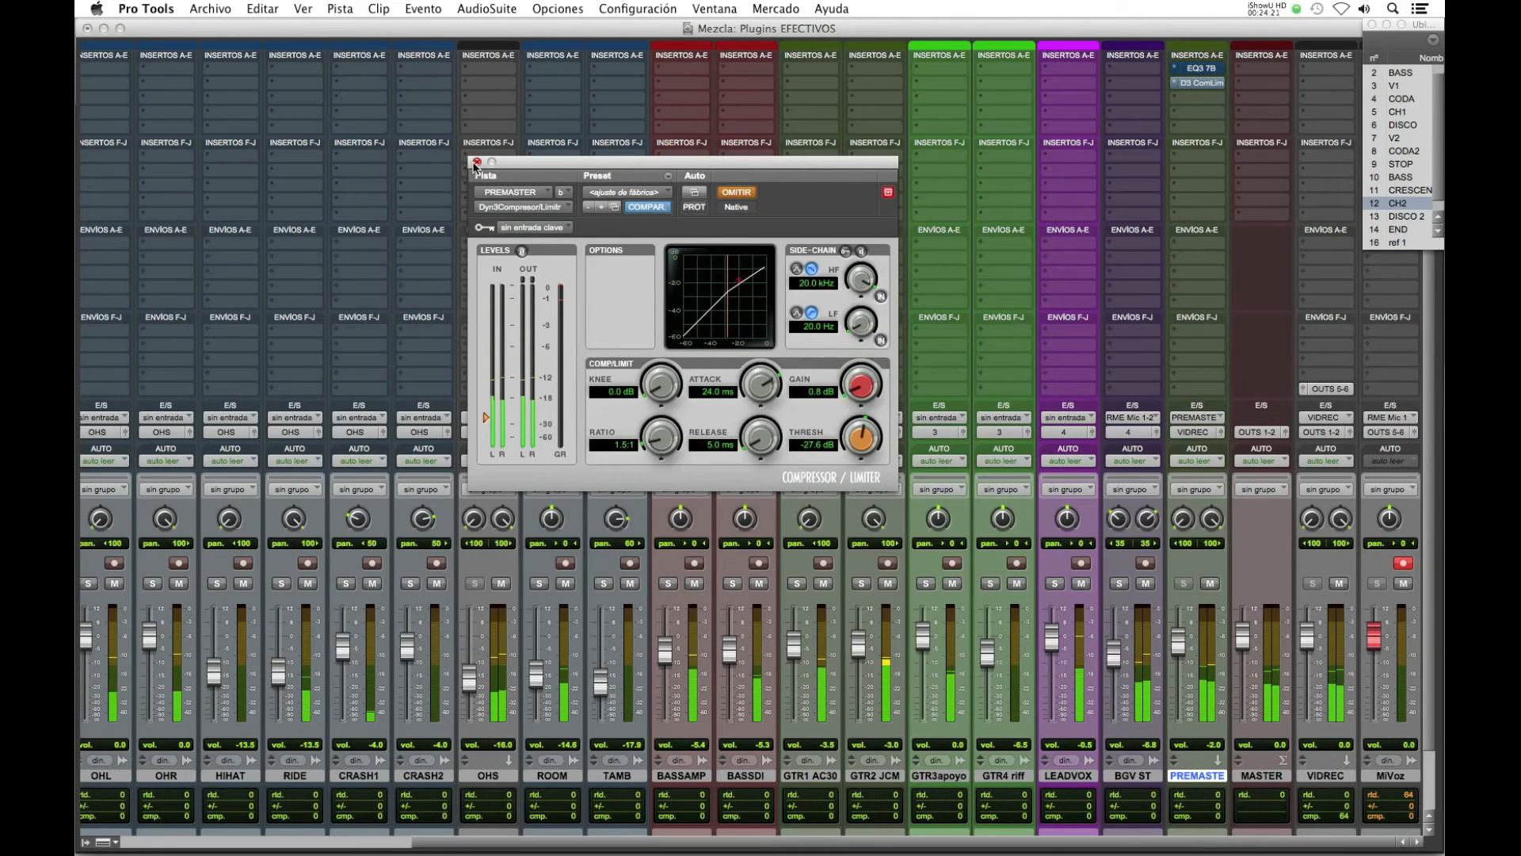
click(476, 163)
click(1188, 83)
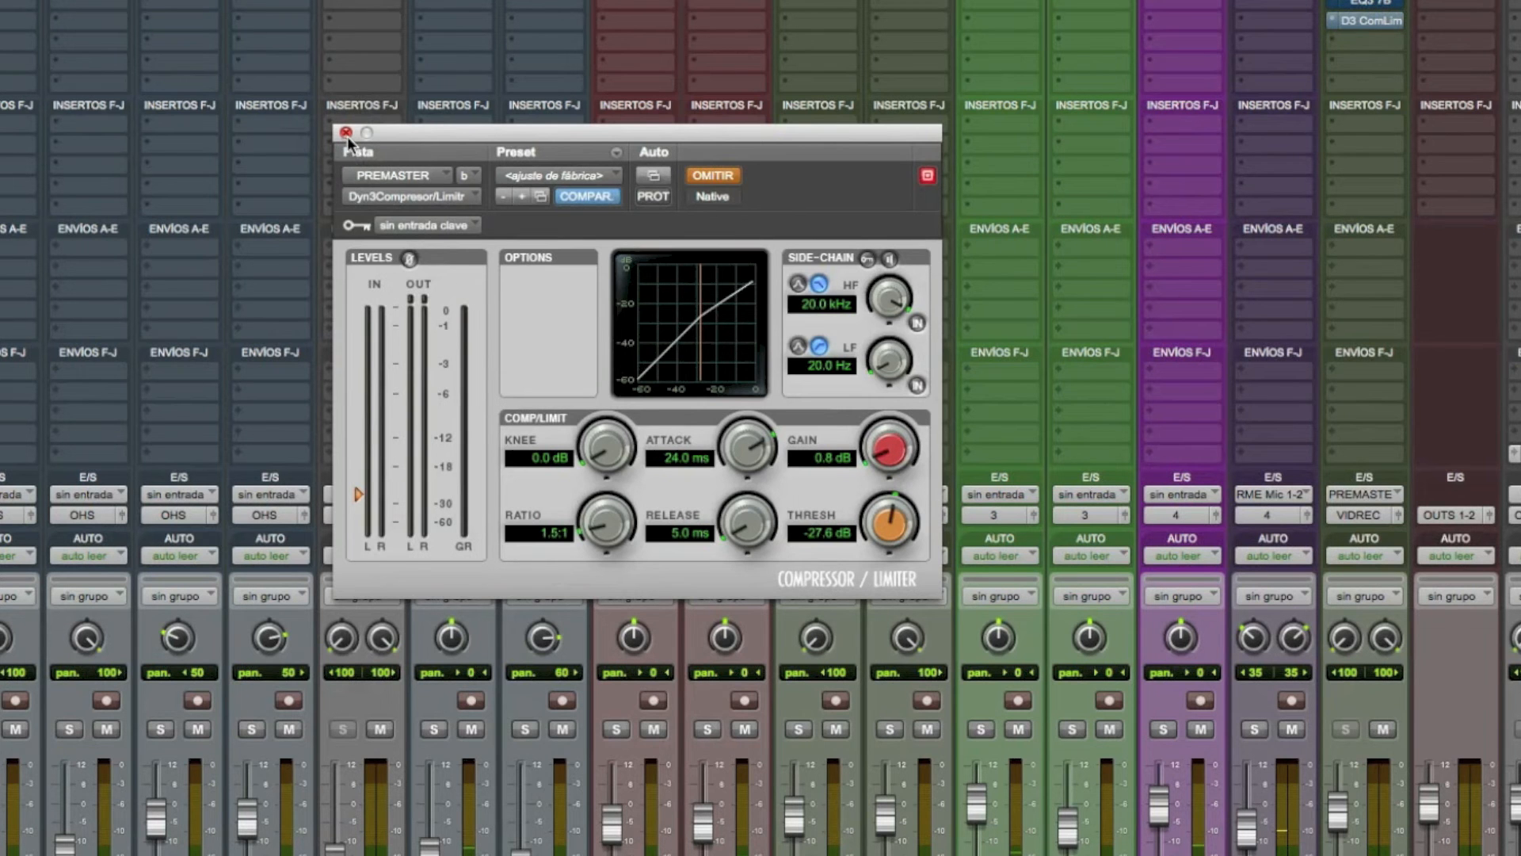
click(347, 133)
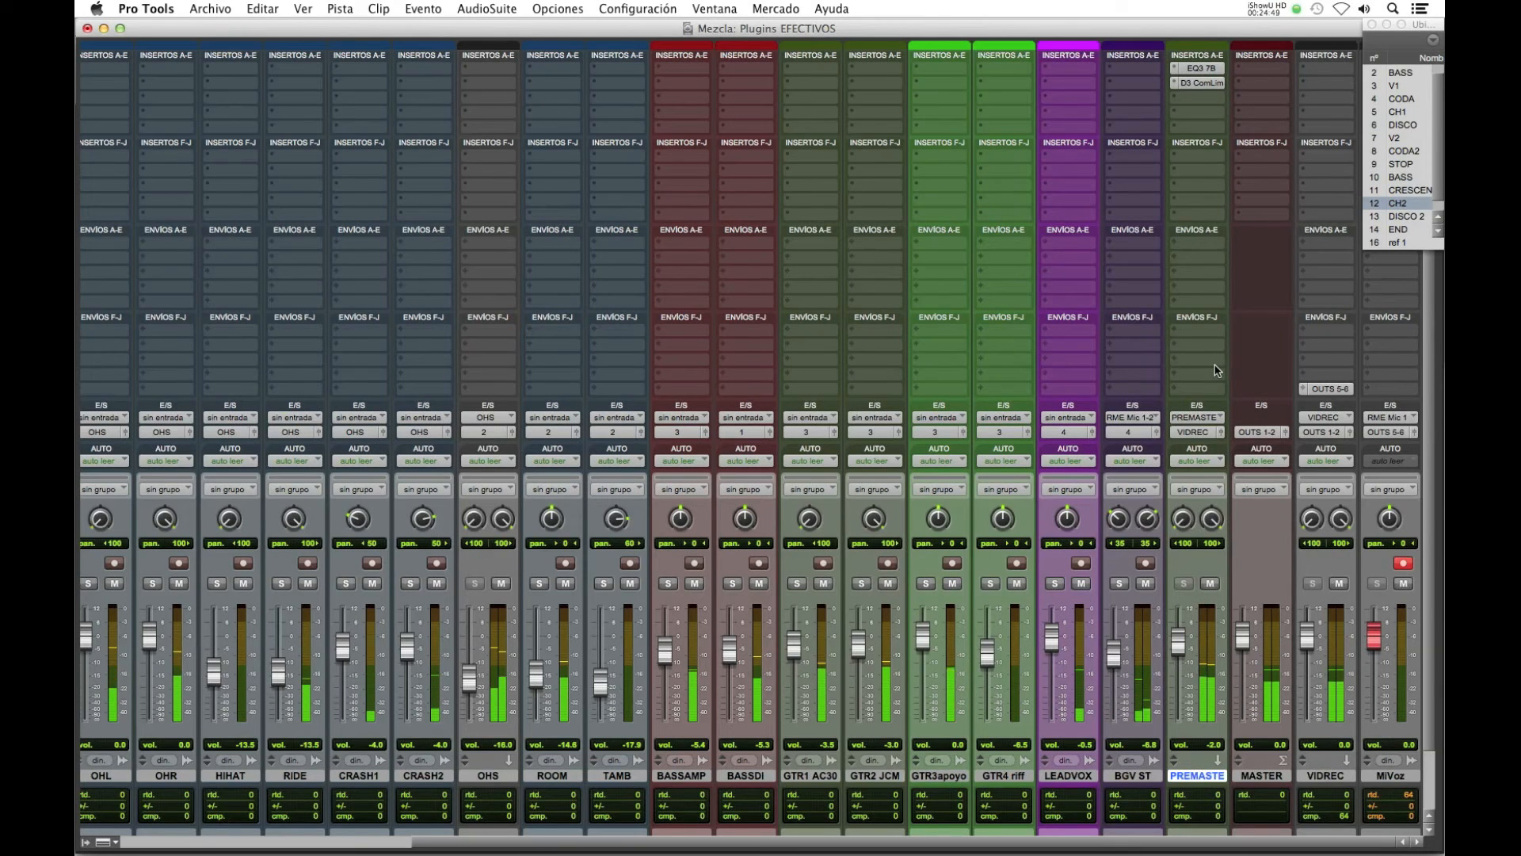
Compare the playing mix with the PREMASTER EQ and compressor both bypassed and both active, leaving them on.
super+click(1205, 72)
super+click(1204, 84)
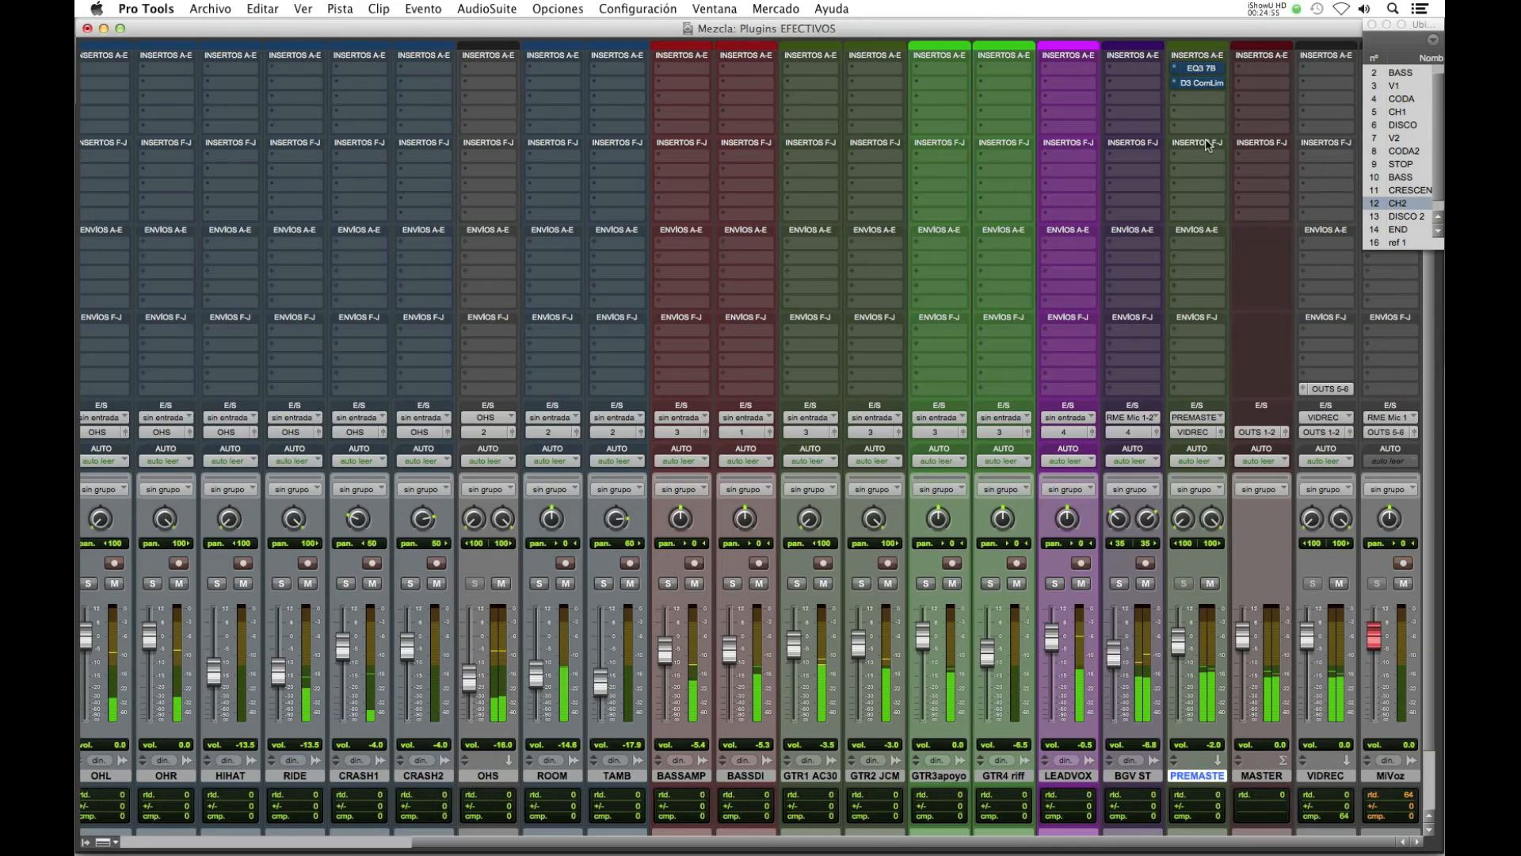
super+click(1201, 71)
super+click(1201, 84)
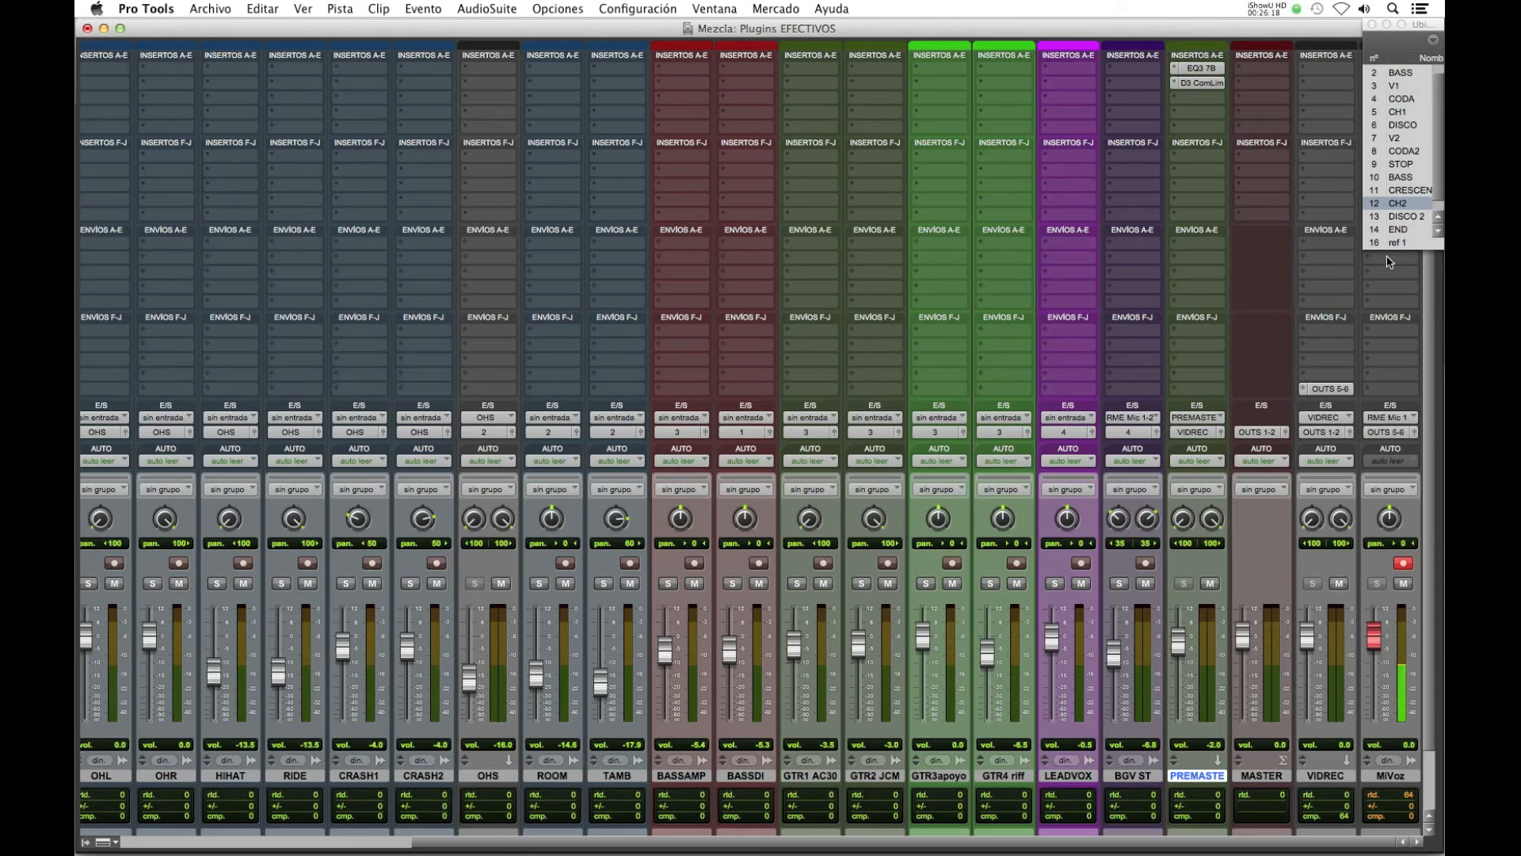
Play the mix, jump to the ref 1 marker to hear the reference song, and return to the CH2 marker.
key(space)
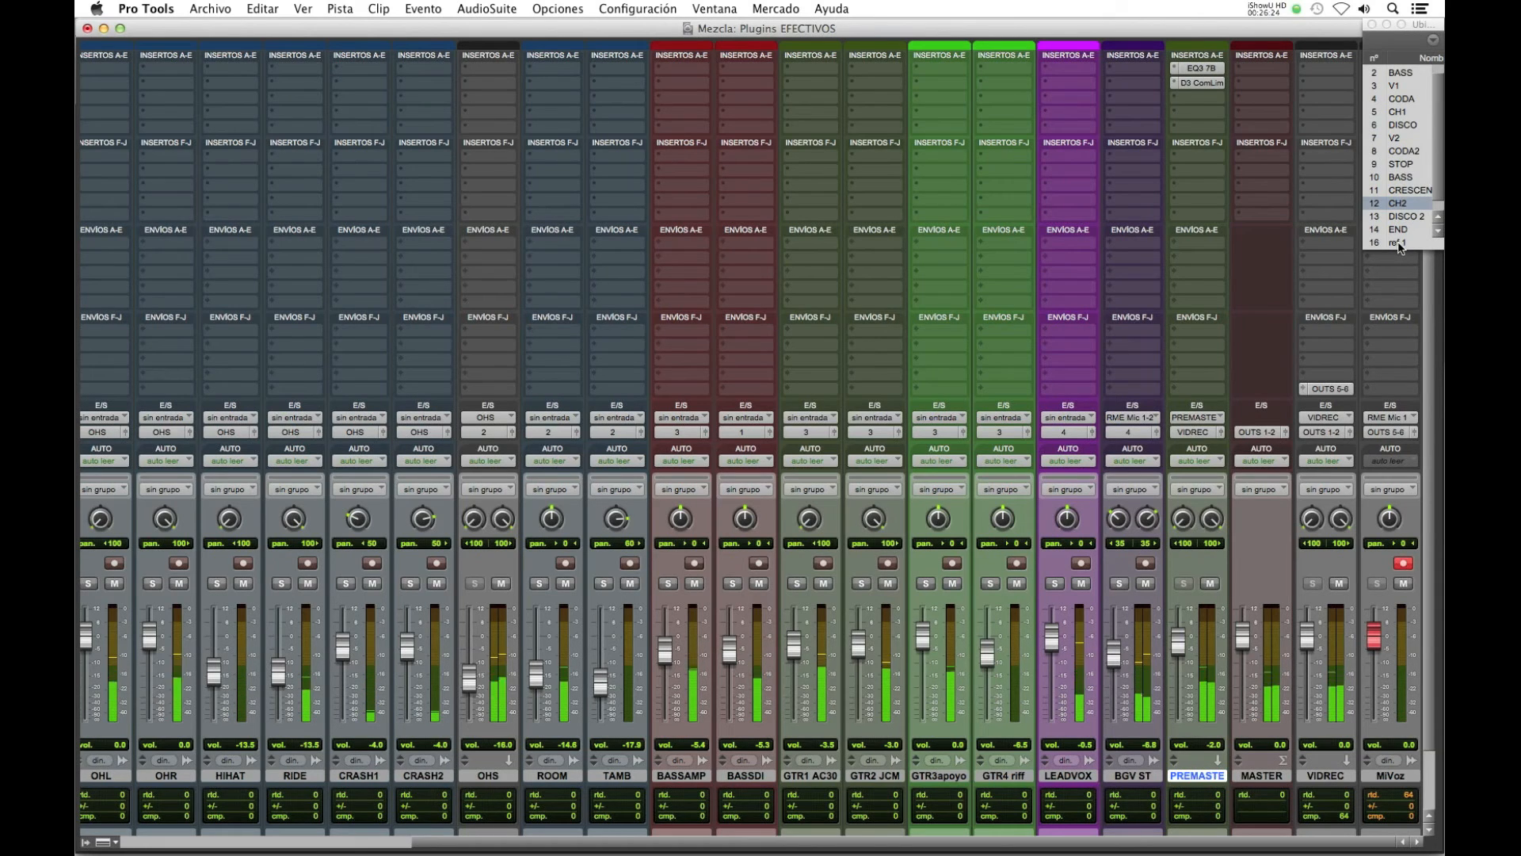
click(1398, 244)
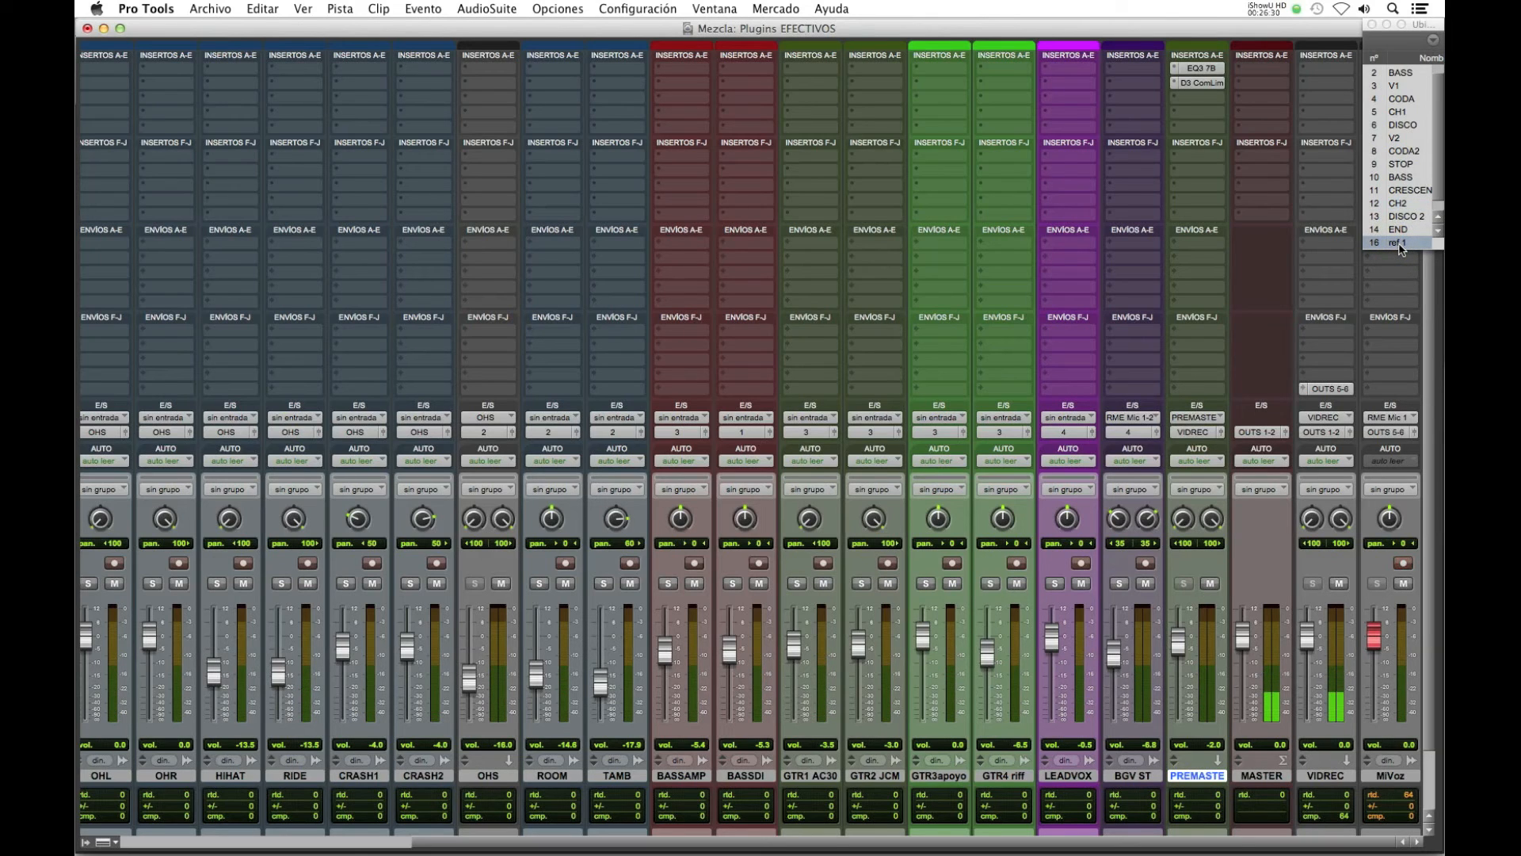
click(1411, 205)
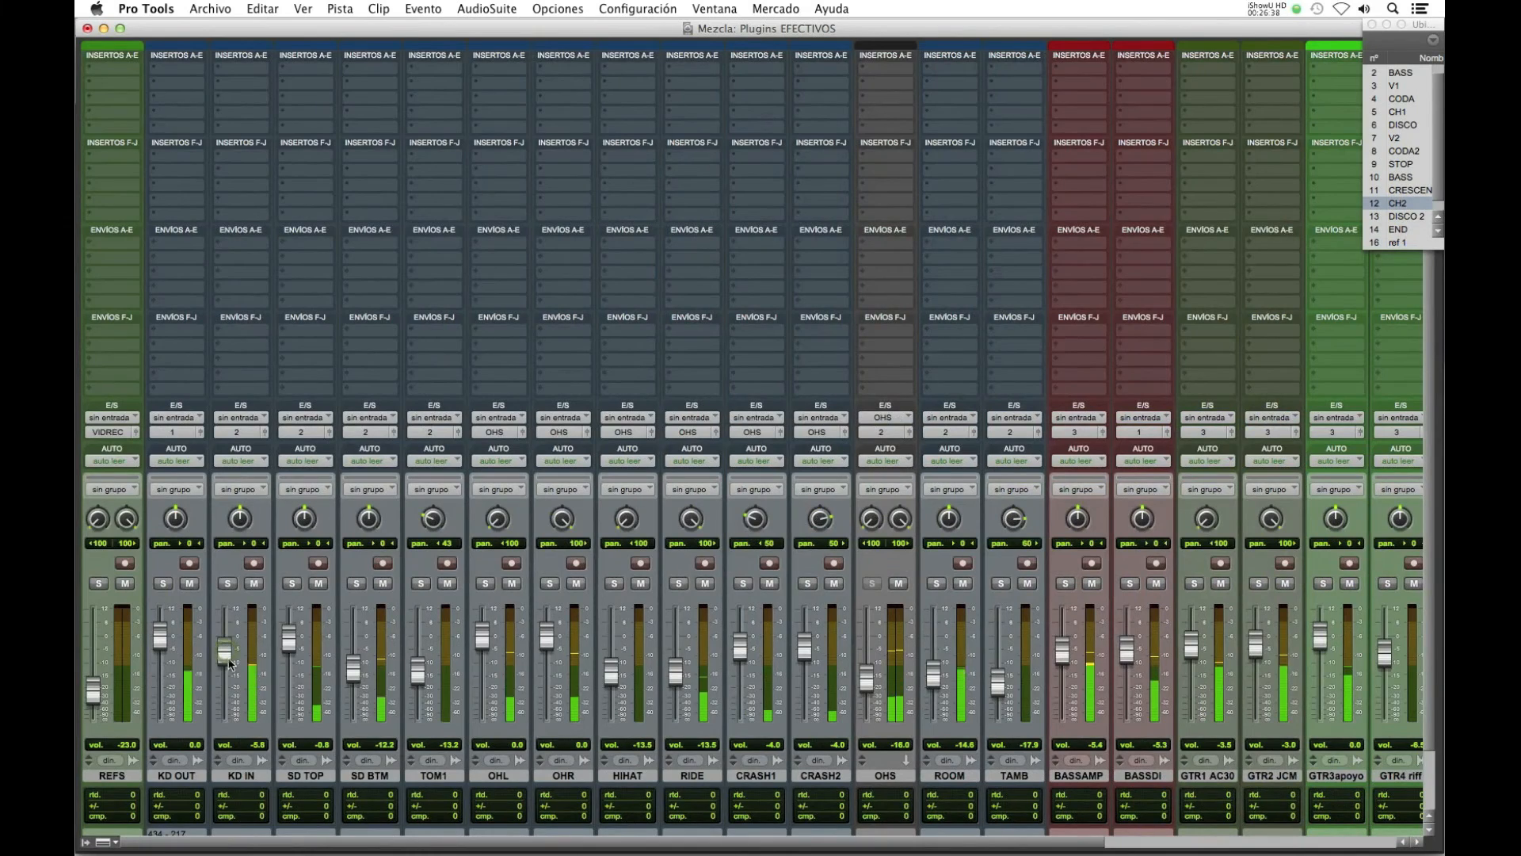
Check the PREMASTER compressor's gain reduction during playback, compare the mix with both inserts bypassed and active, and close the compressor.
scroll(872, 356, right, 10)
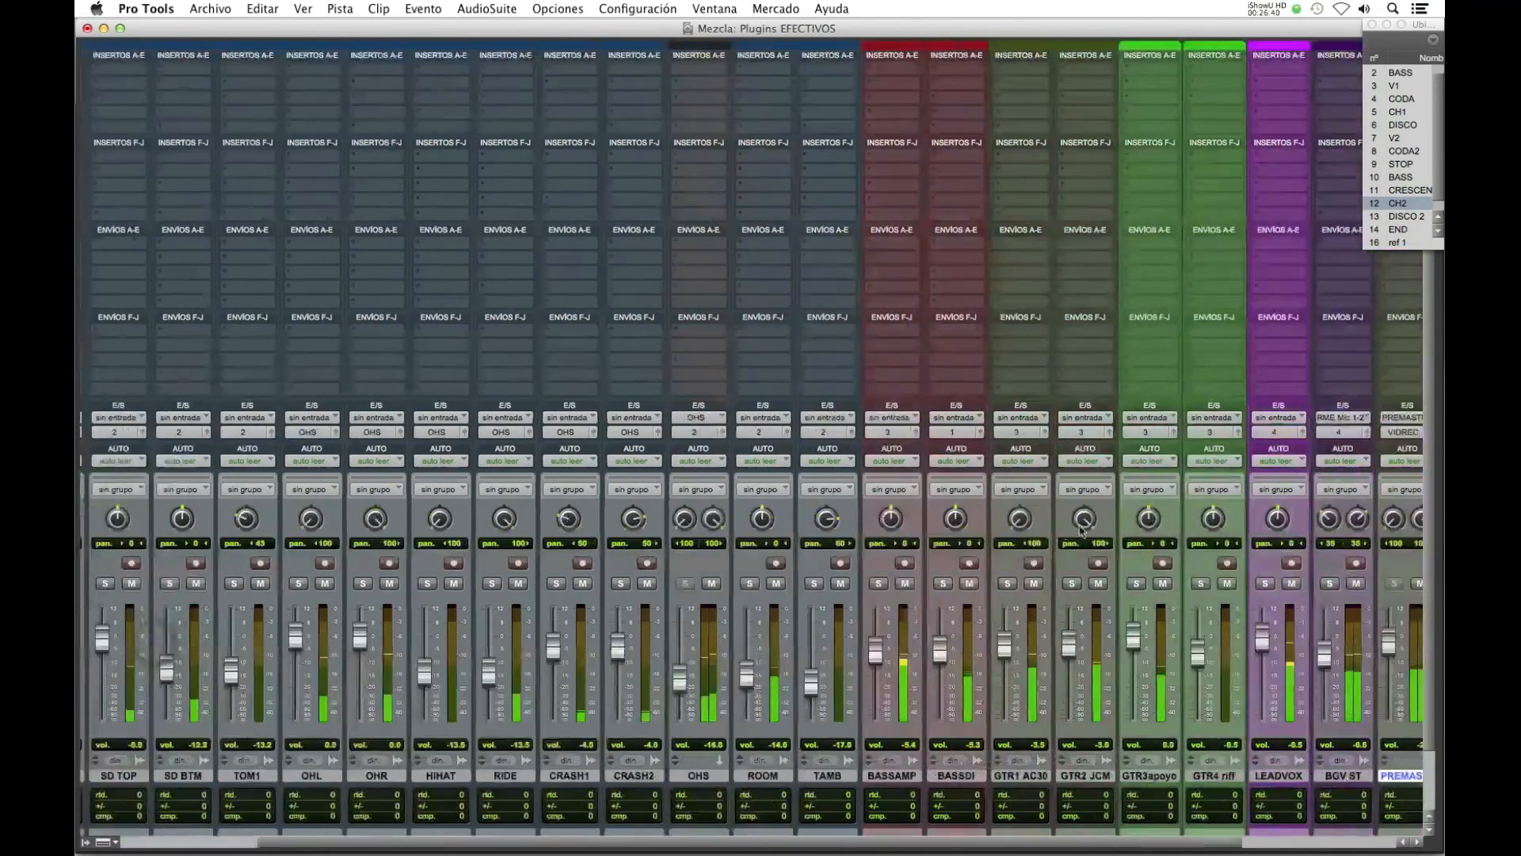
click(1209, 92)
click(1206, 84)
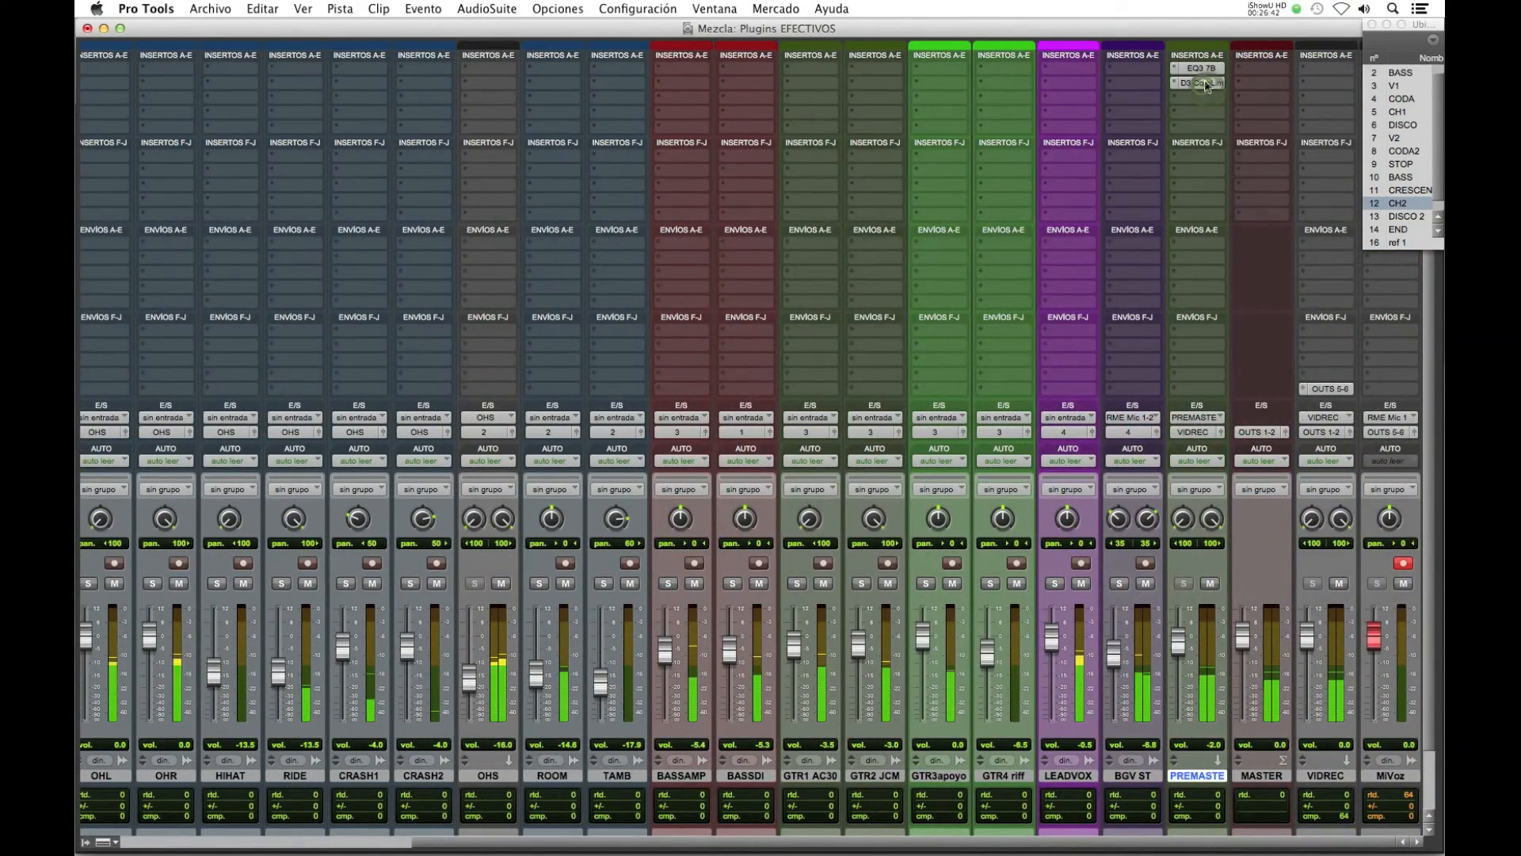
click(1204, 83)
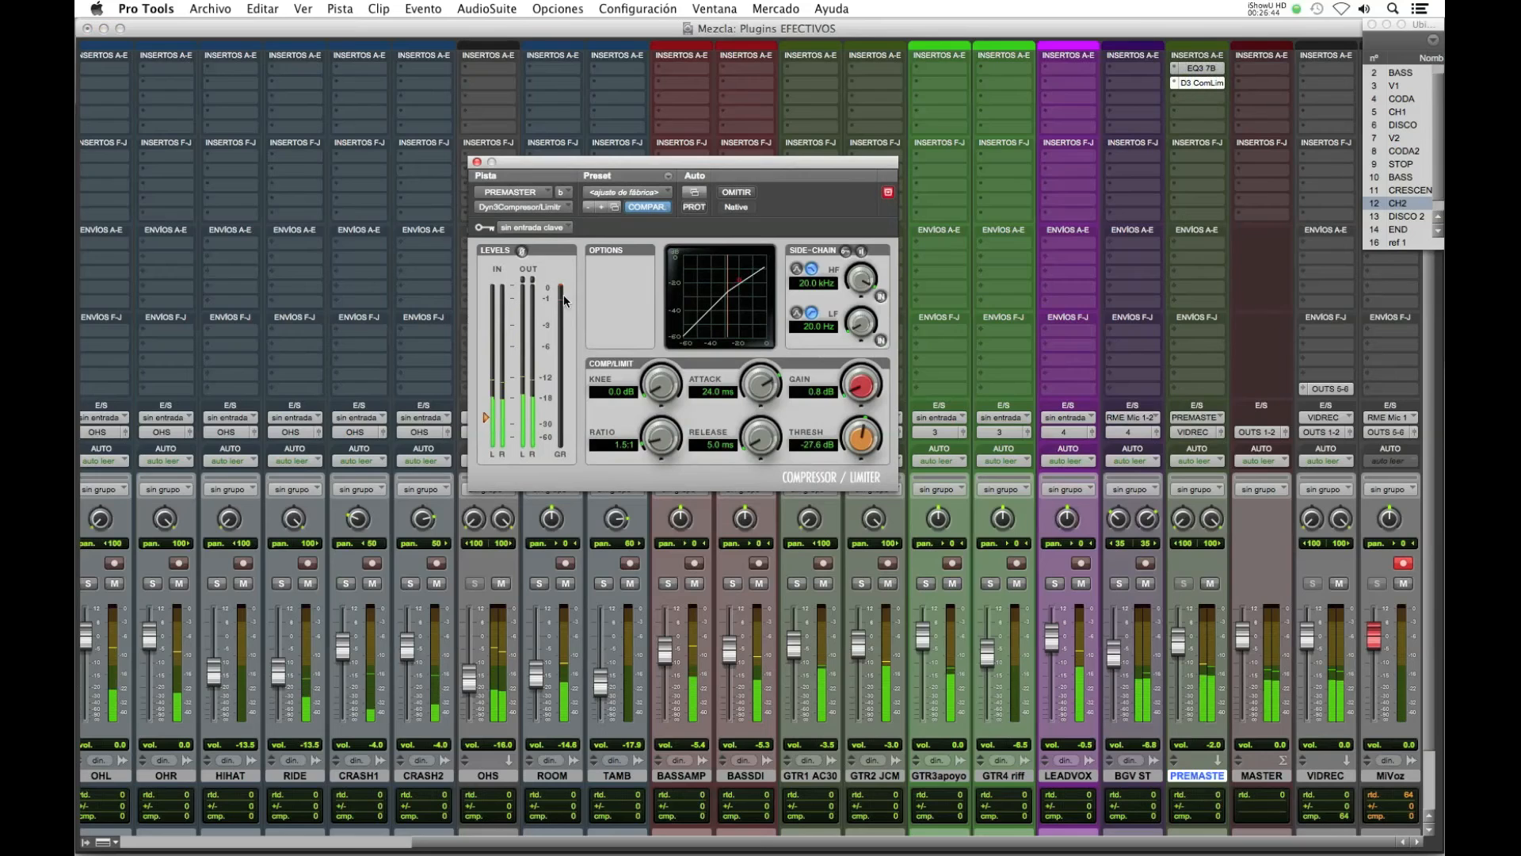
super+click(1210, 69)
super+click(1209, 83)
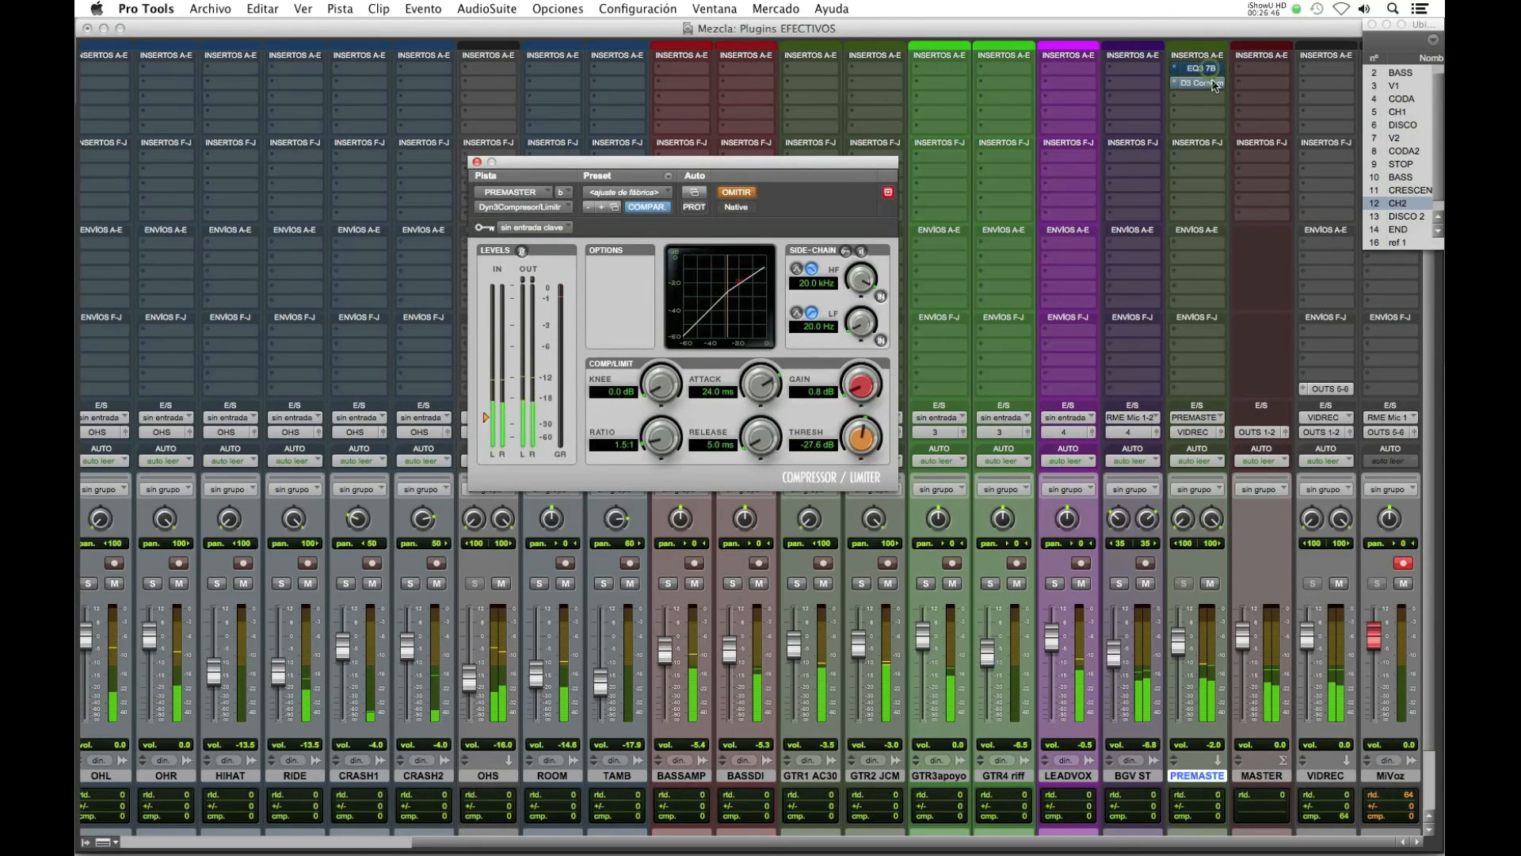
super+click(1203, 69)
super+click(1204, 83)
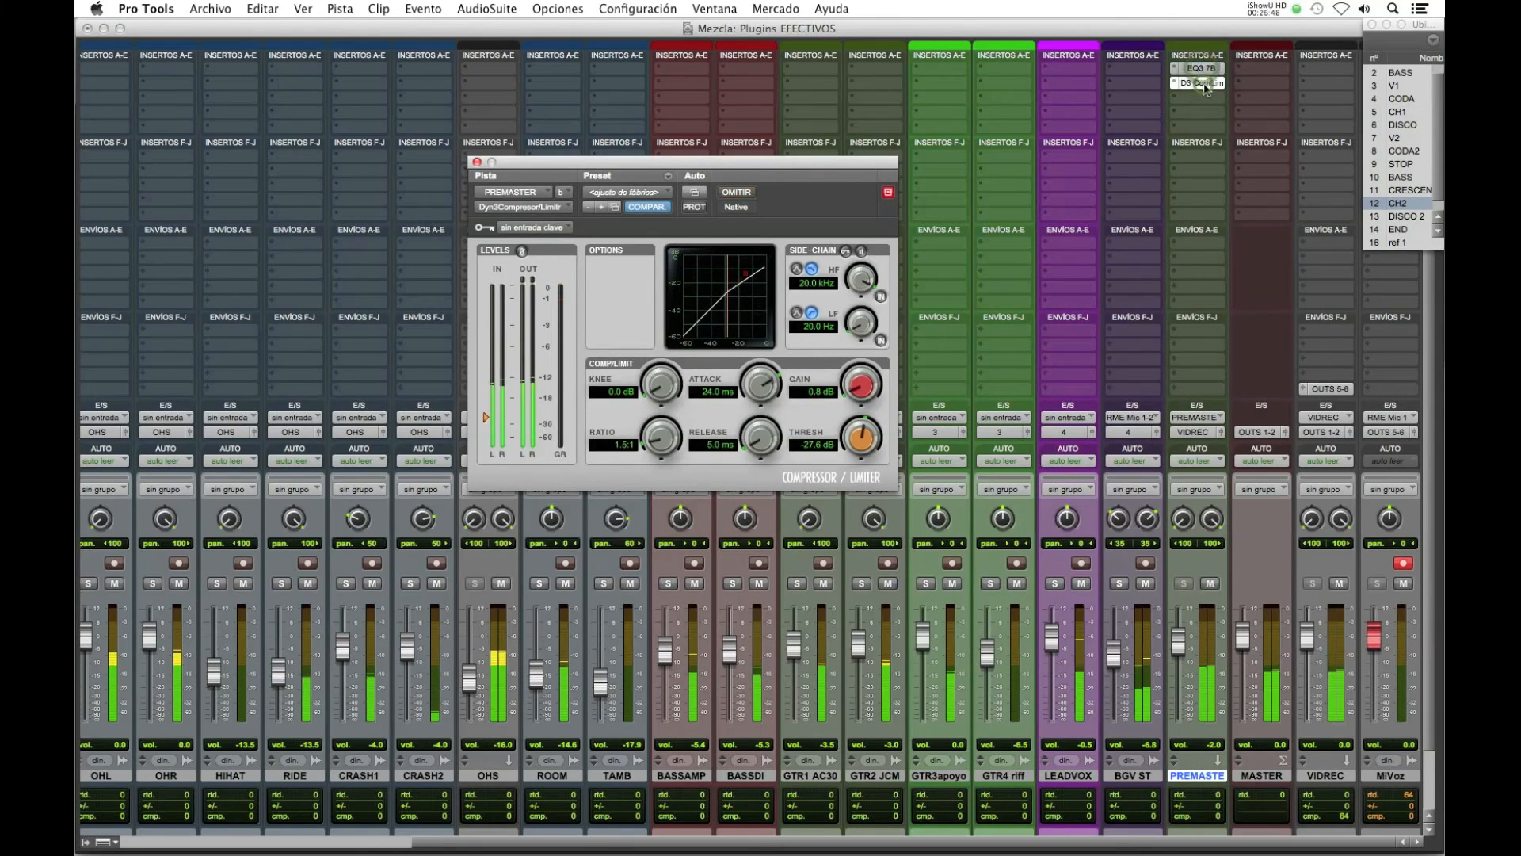
click(477, 162)
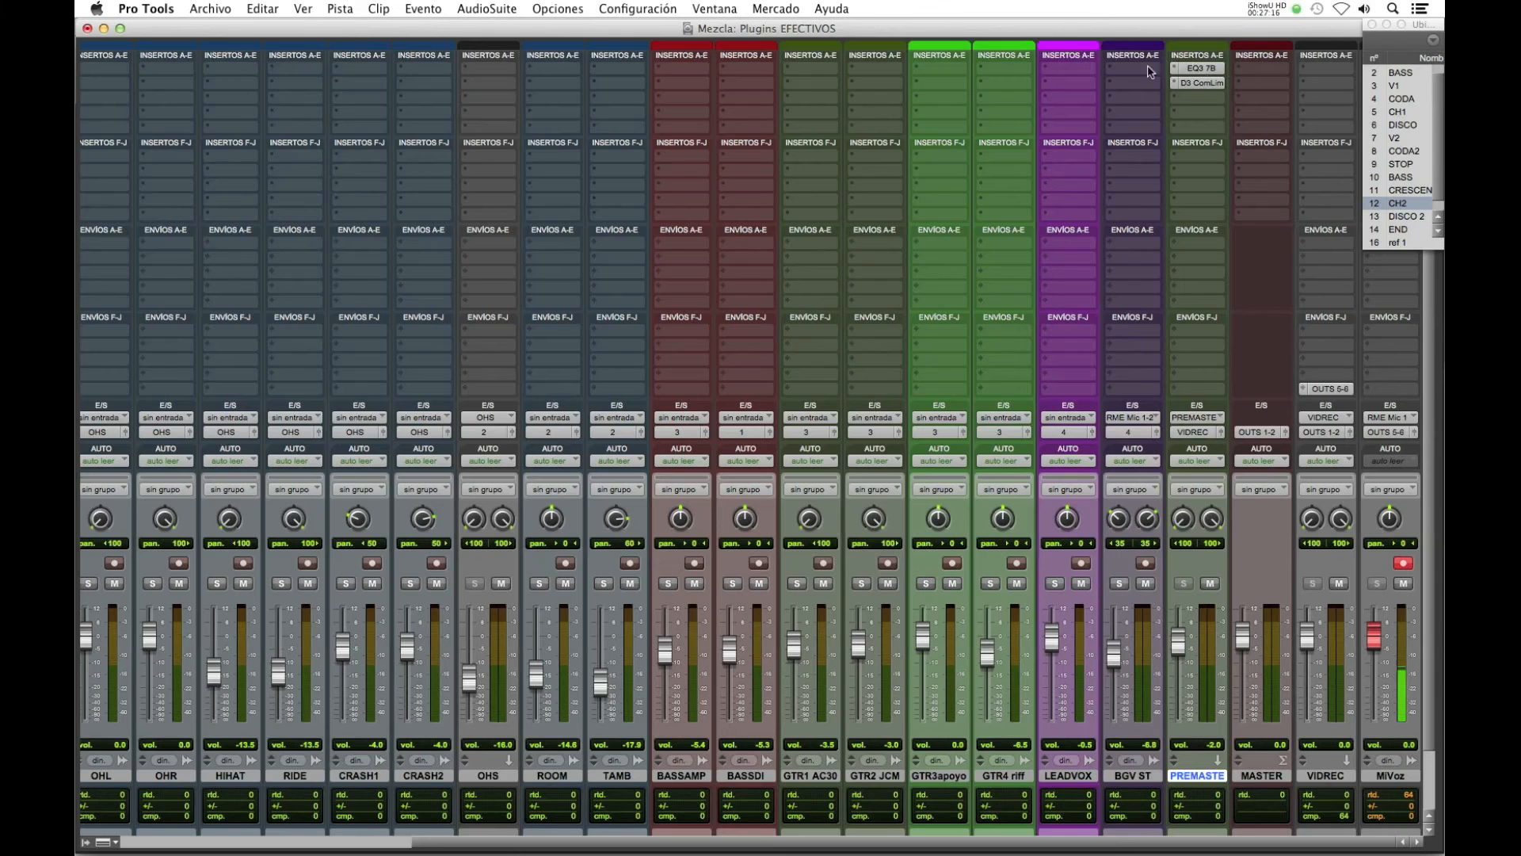
Review the EQ3 7-Band and Dyn3 Compressor/Limiter settings on the PREMASTER track, and close the plug-in windows.
click(1215, 69)
click(1212, 82)
click(1214, 69)
click(1211, 83)
click(1214, 68)
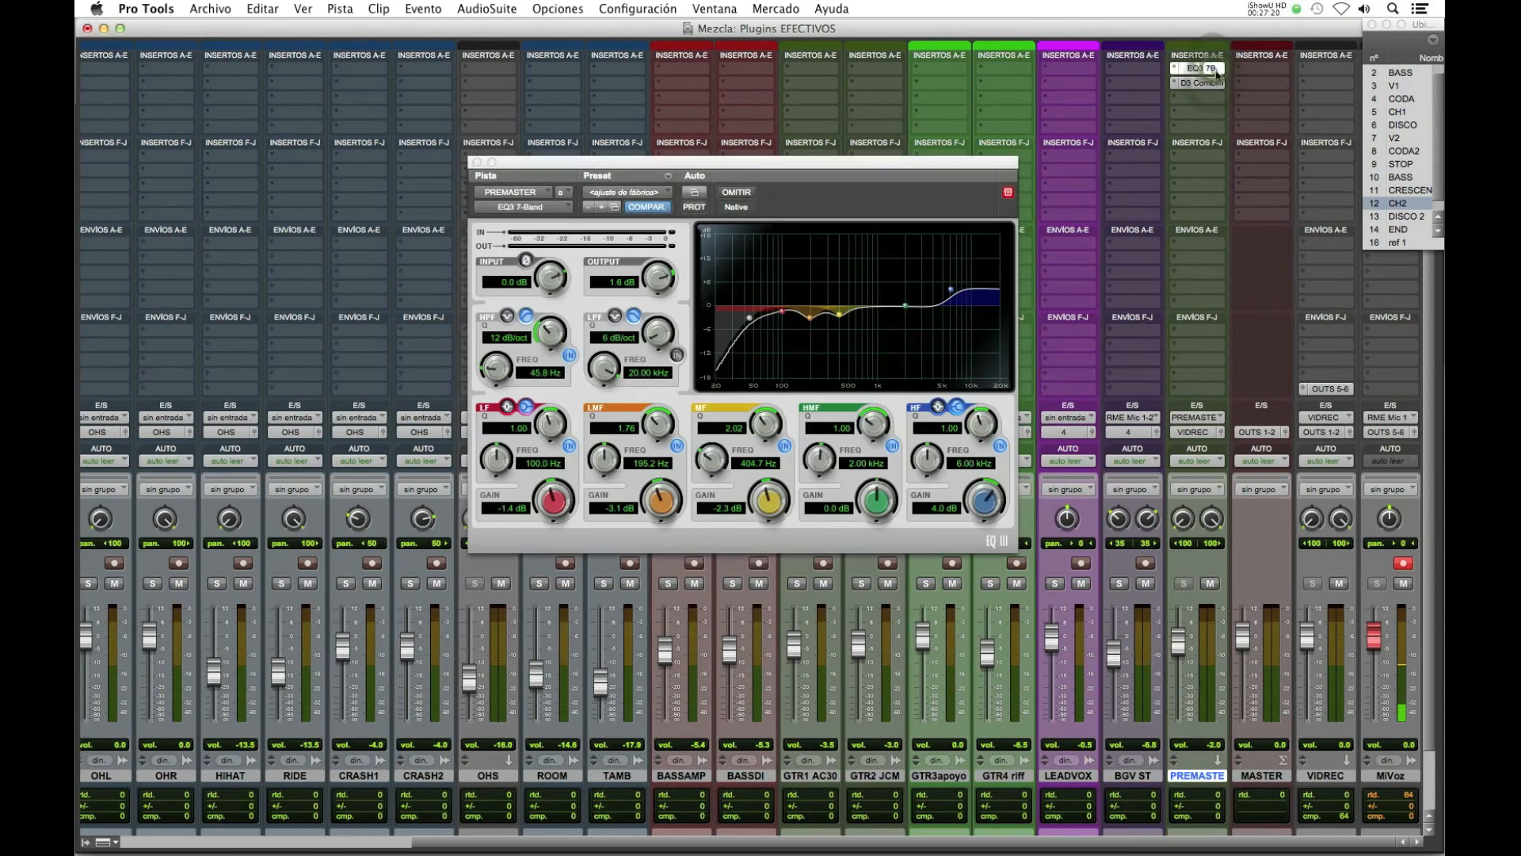
click(1214, 68)
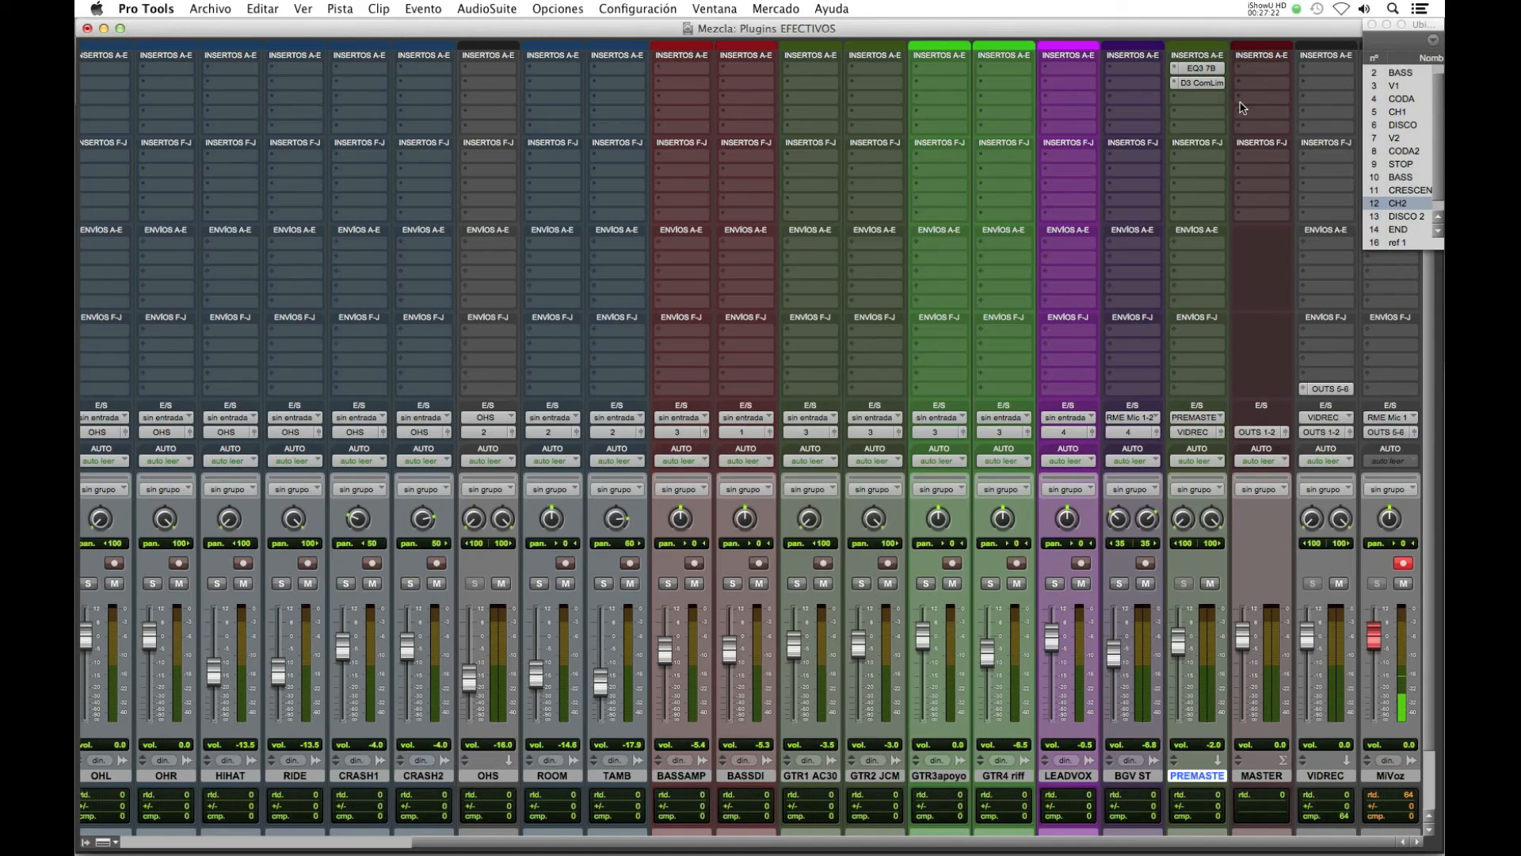